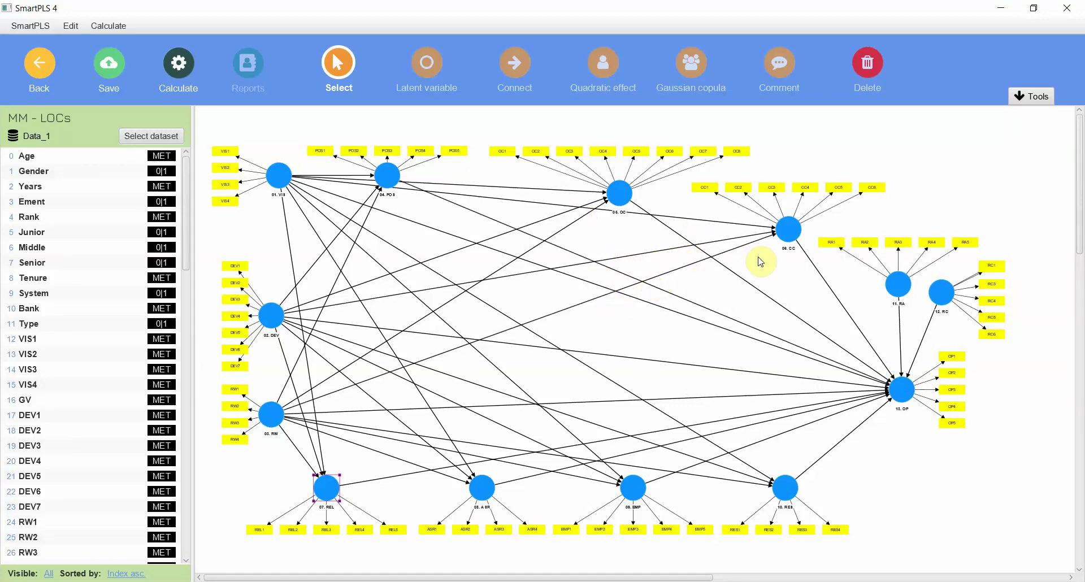
# Save the changes to the MM - LOCs model and open the MM - Ref ISQ model from the MyFirstModel project
pyautogui.click(44, 64)
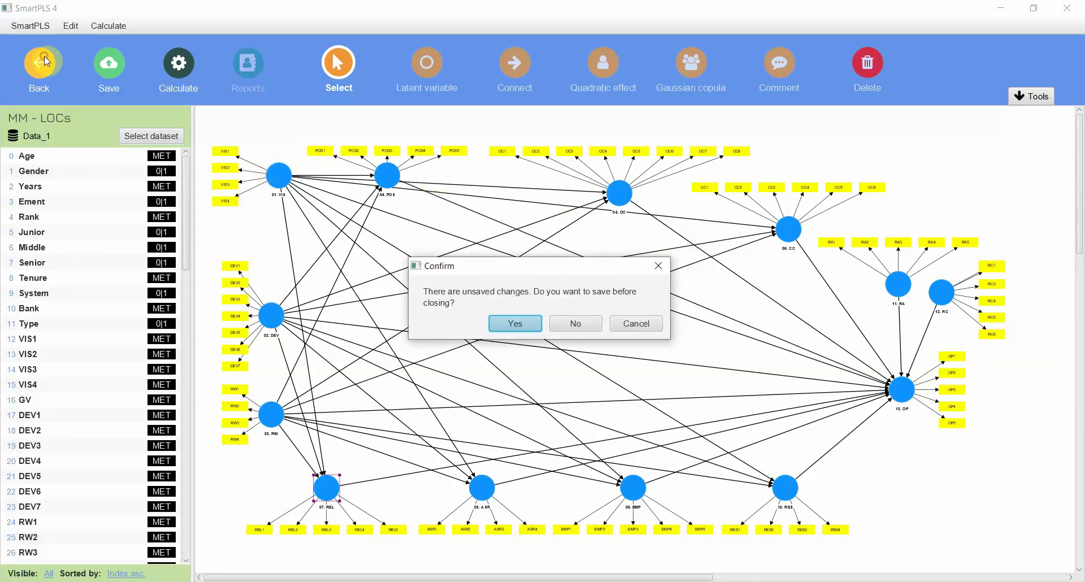
pyautogui.click(513, 323)
pyautogui.click(92, 190)
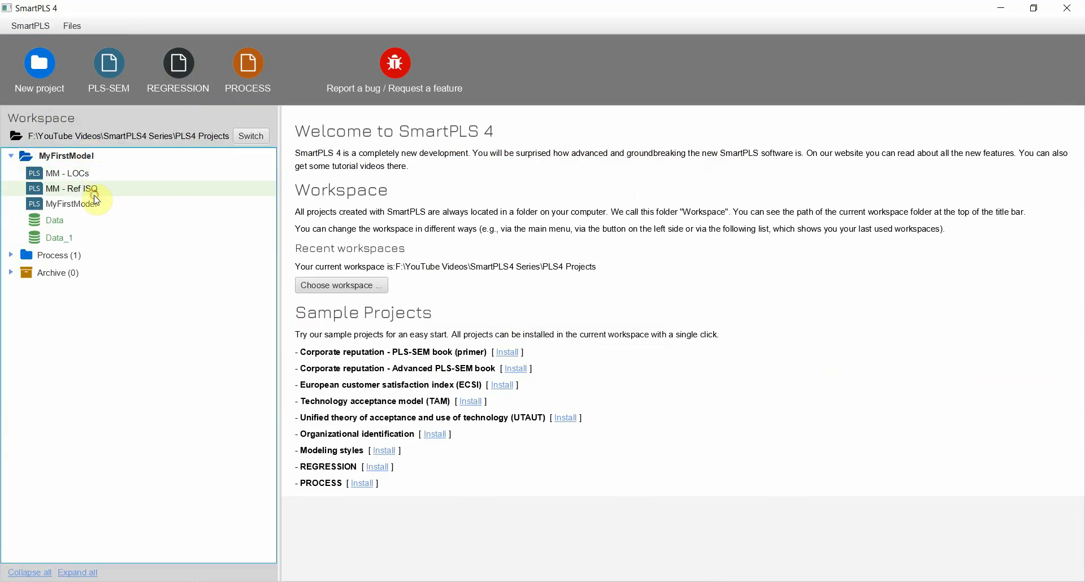
pyautogui.doubleClick(93, 190)
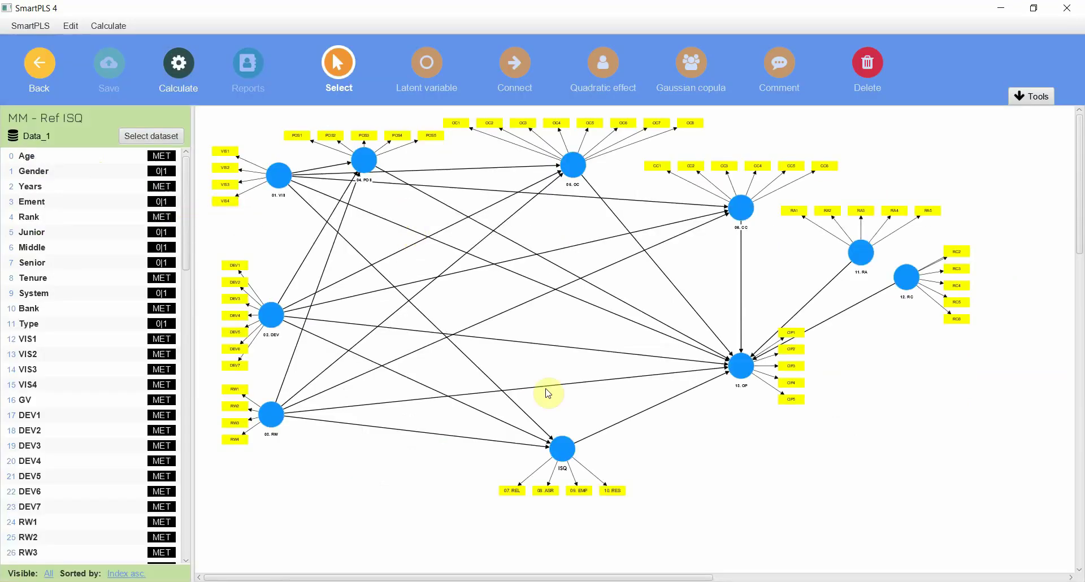
# Shift the ISQ construct and its indicators slightly on the canvas, and select the construct with its four indicators 07. REL to 10. RES
pyautogui.moveTo(567, 457)
pyautogui.mouseDown()
pyautogui.moveTo(576, 494)
pyautogui.moveTo(554, 469)
pyautogui.mouseUp()
pyautogui.moveTo(652, 515); pyautogui.dragTo(462, 438)
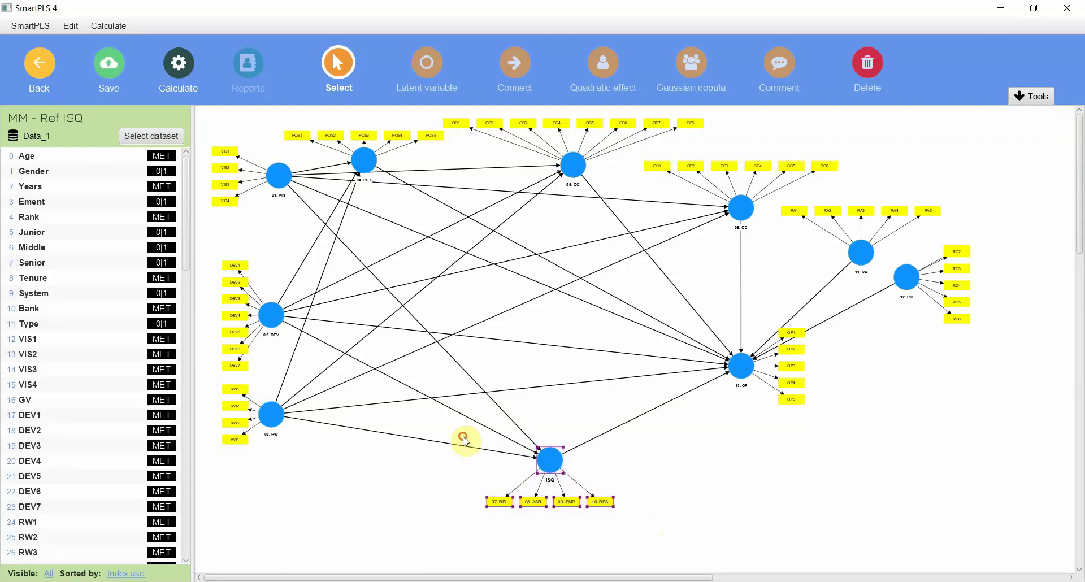
pyautogui.click(555, 461)
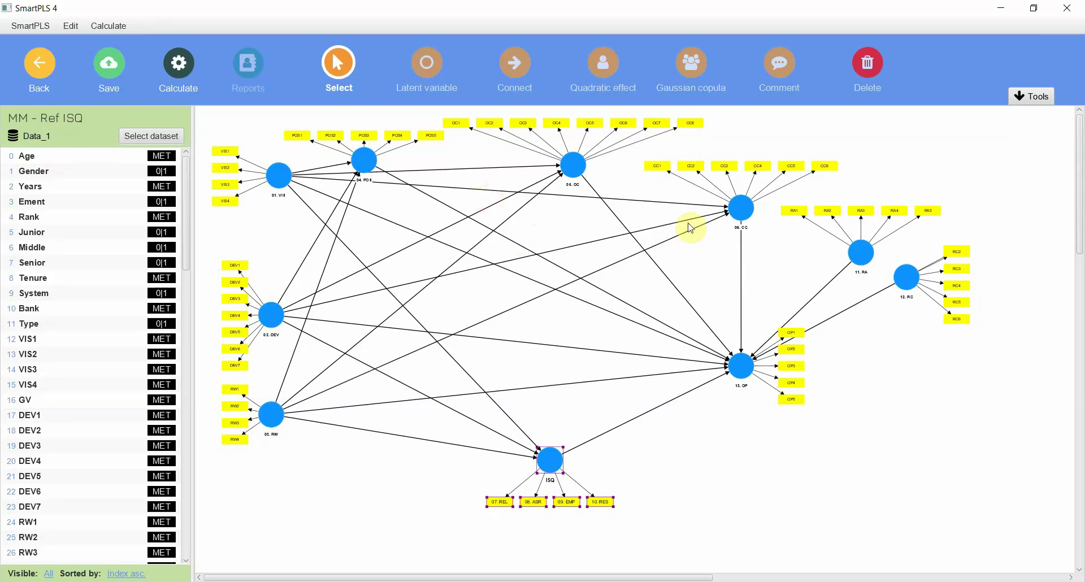
pyautogui.moveTo(462, 487); pyautogui.dragTo(643, 518)
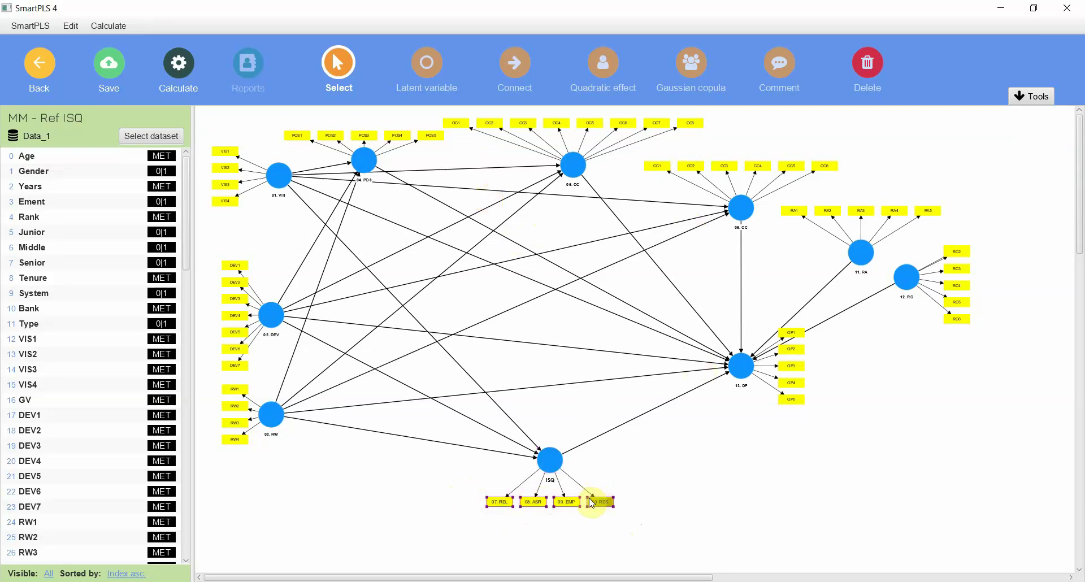
pyautogui.moveTo(457, 480); pyautogui.dragTo(654, 521)
pyautogui.click(645, 492)
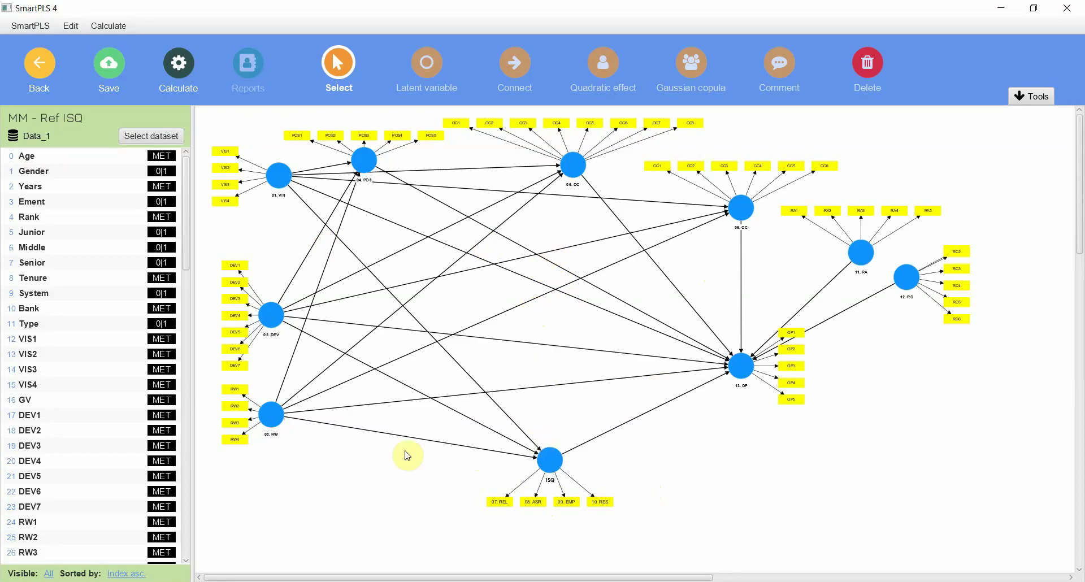
pyautogui.moveTo(423, 423); pyautogui.dragTo(761, 553)
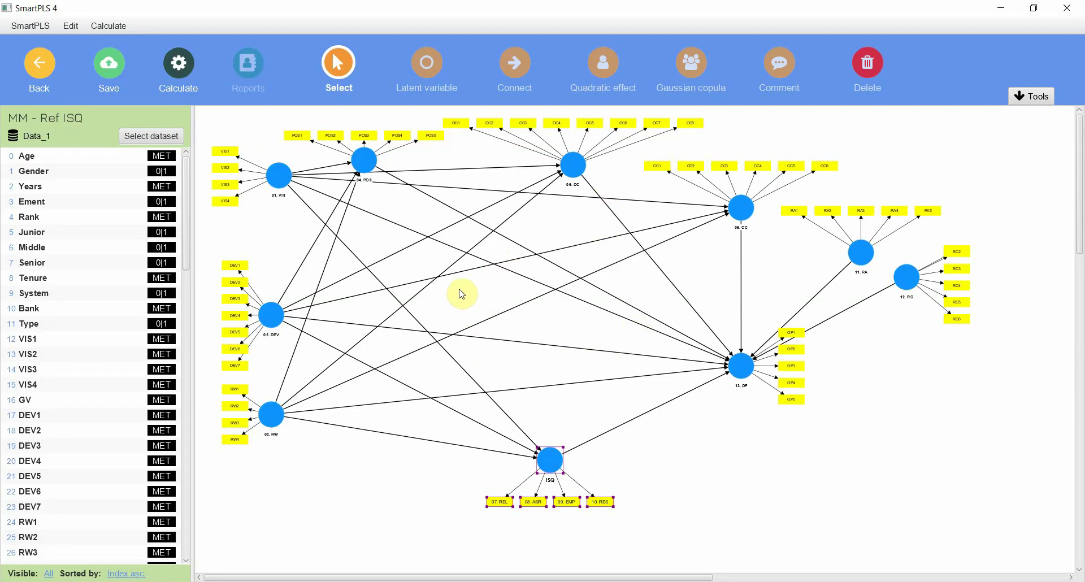
# Run the PLS-SEM algorithm on the model with the Path weighting scheme, Standardized results and Default initial weight
pyautogui.click(180, 74)
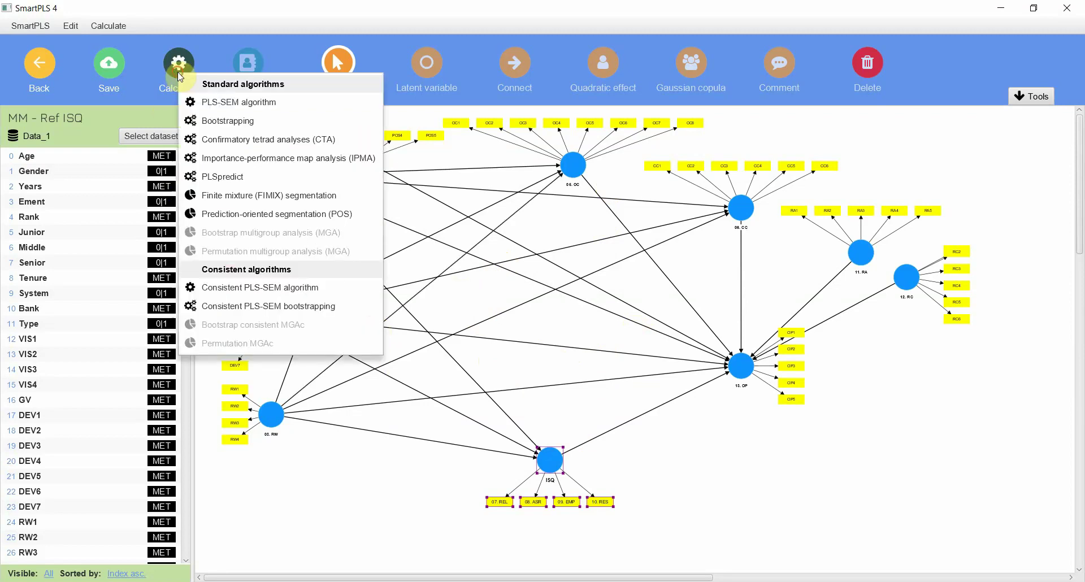
pyautogui.click(228, 103)
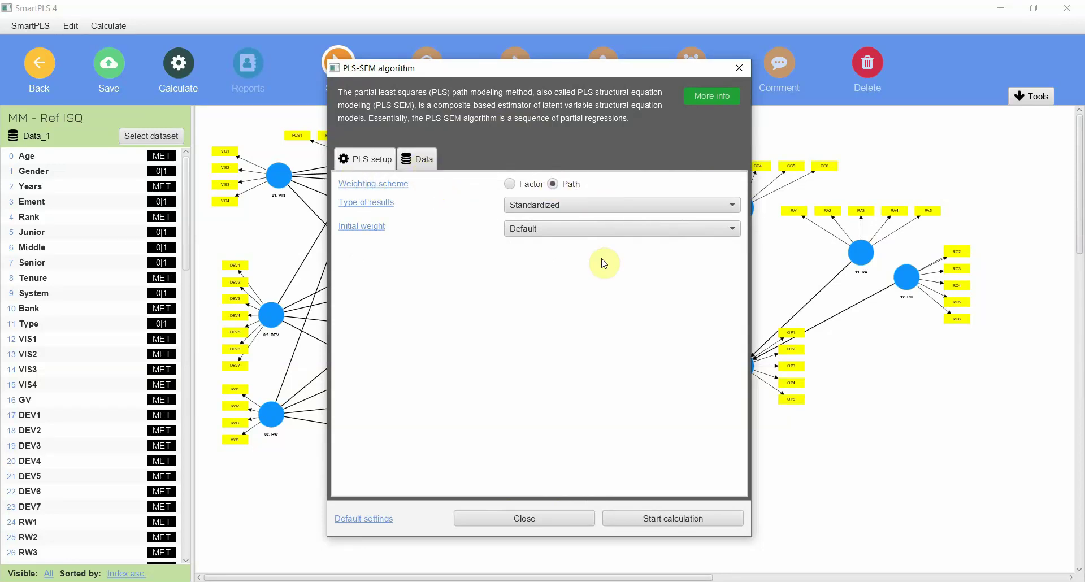
pyautogui.click(680, 517)
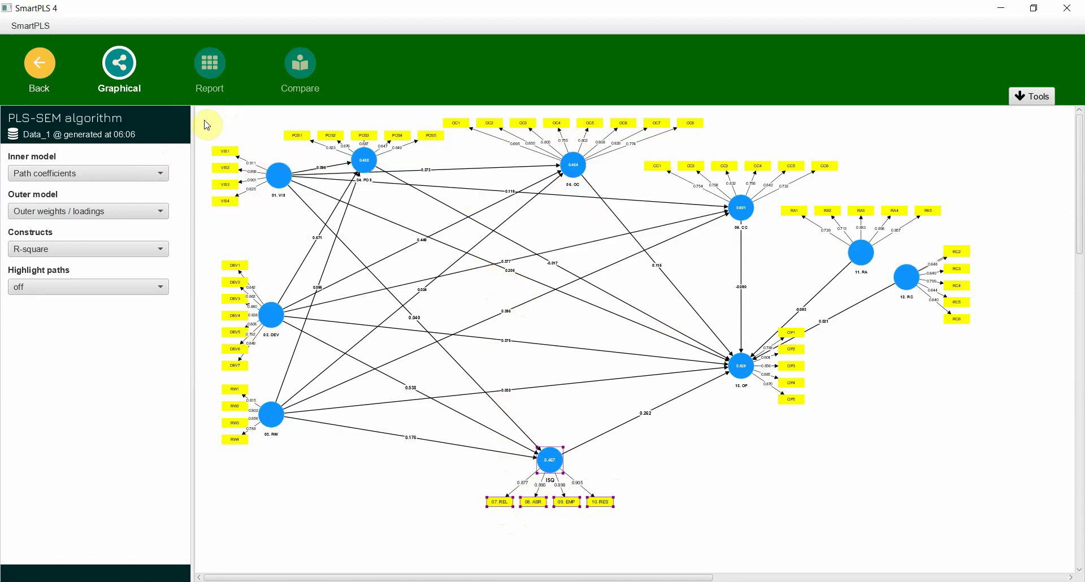
pyautogui.click(232, 139)
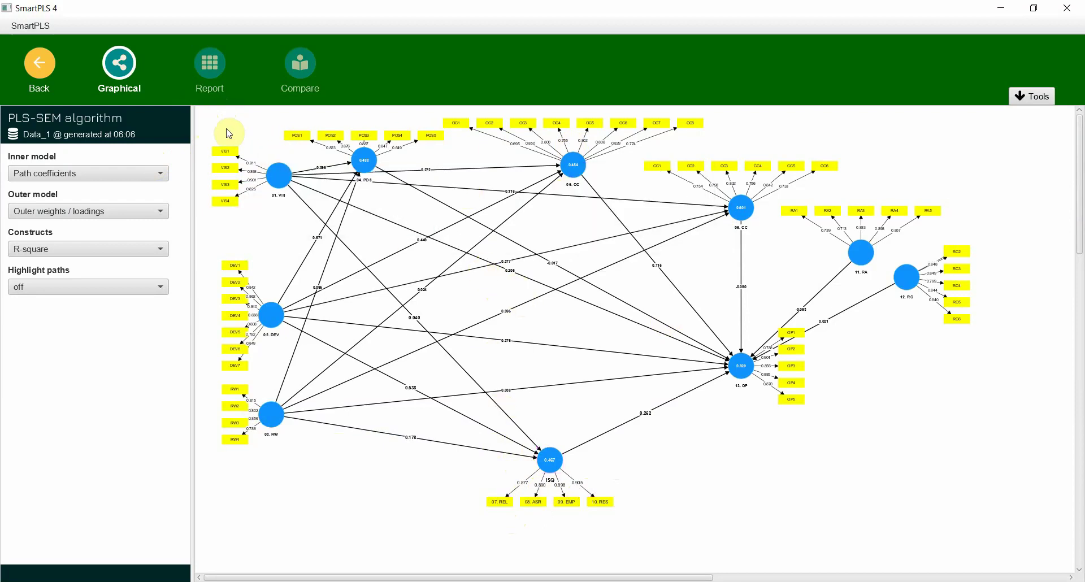
pyautogui.rightClick(229, 134)
pyautogui.click(272, 162)
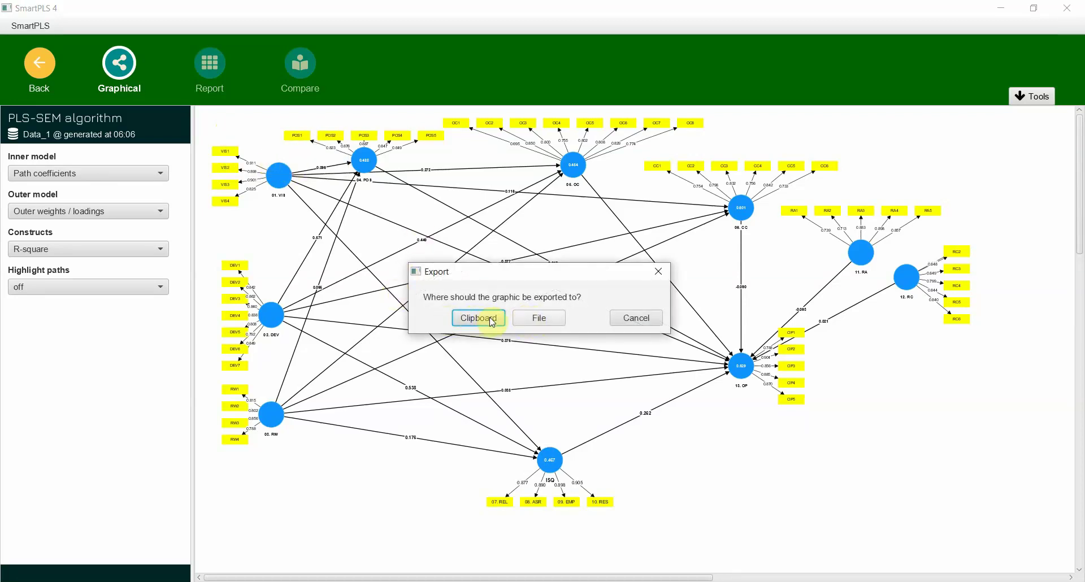
pyautogui.click(647, 318)
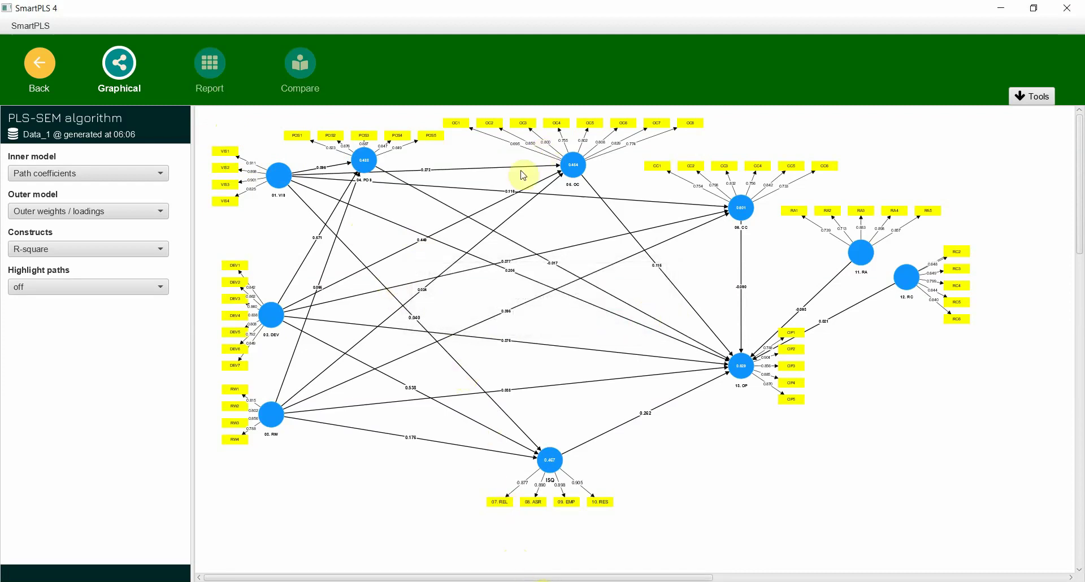
# Switch to the Word report and review the Measurement Model introduction and the Factor Loadings section with its Table 1
pyautogui.hotkey('alt', 'Tab')
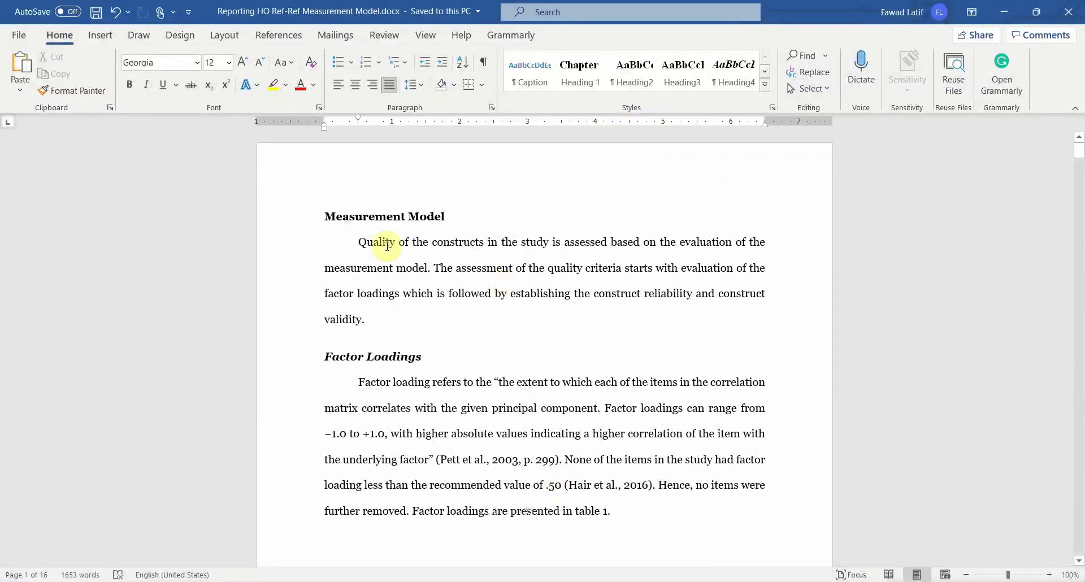
pyautogui.moveTo(325, 219); pyautogui.dragTo(466, 313)
pyautogui.click(387, 358)
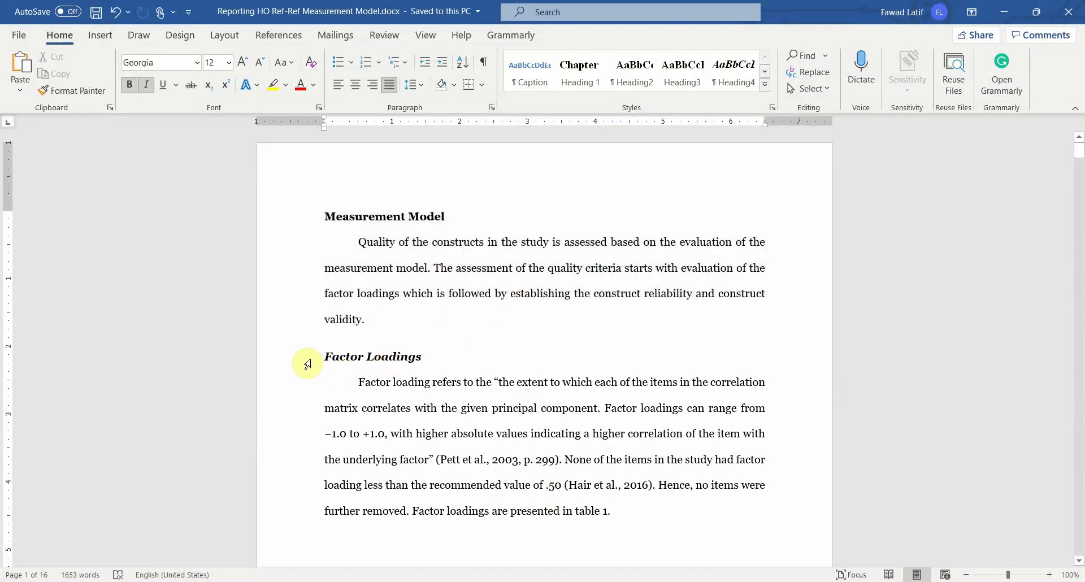
pyautogui.moveTo(328, 355); pyautogui.dragTo(632, 545)
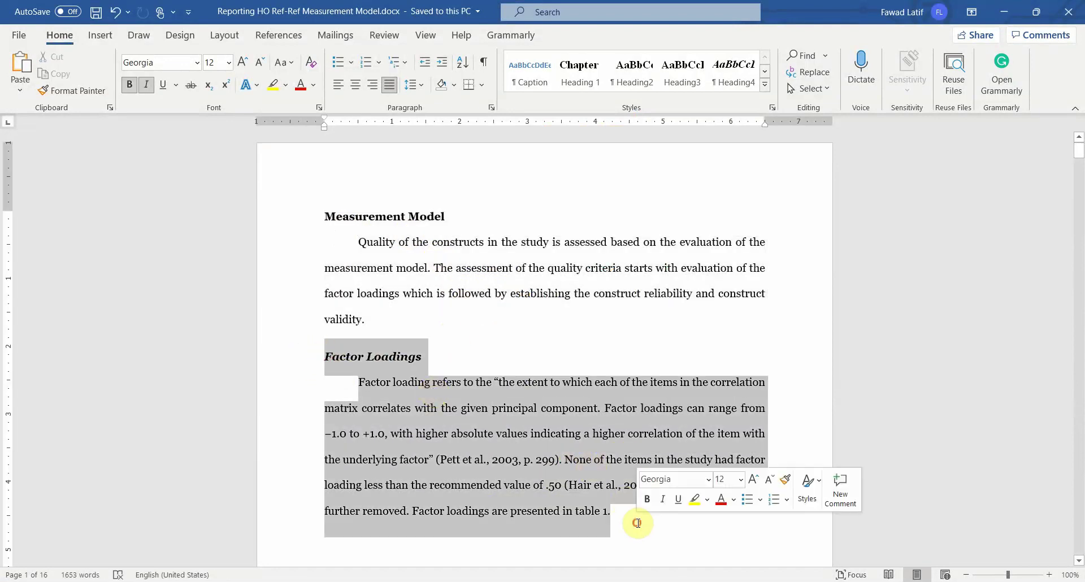
pyautogui.scroll(-3, 268, 227)
pyautogui.scroll(-20, 416, 238)
pyautogui.scroll(13, 421, 242)
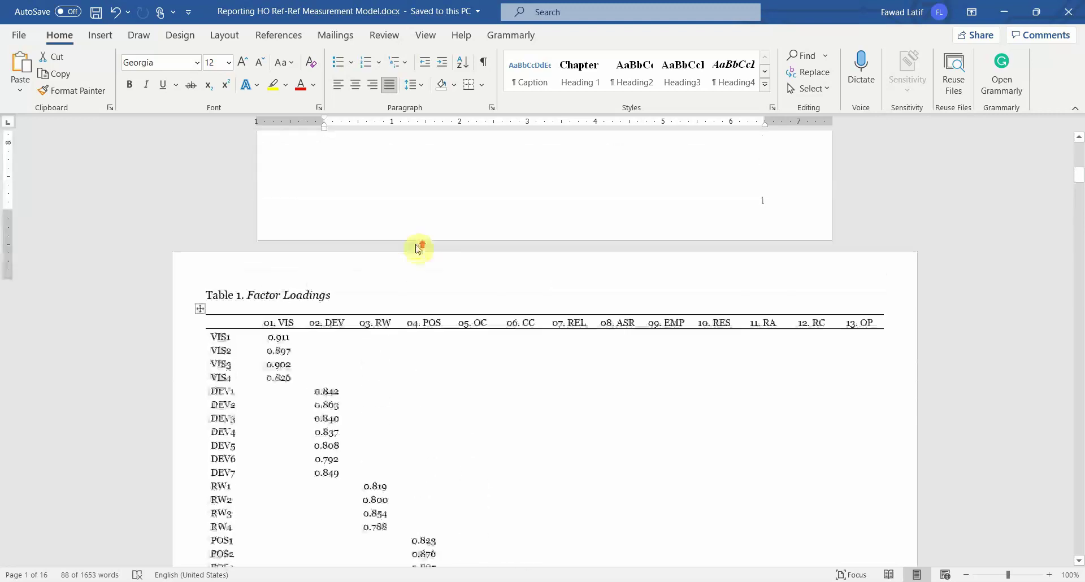
pyautogui.scroll(10, 423, 242)
pyautogui.scroll(-20, 423, 242)
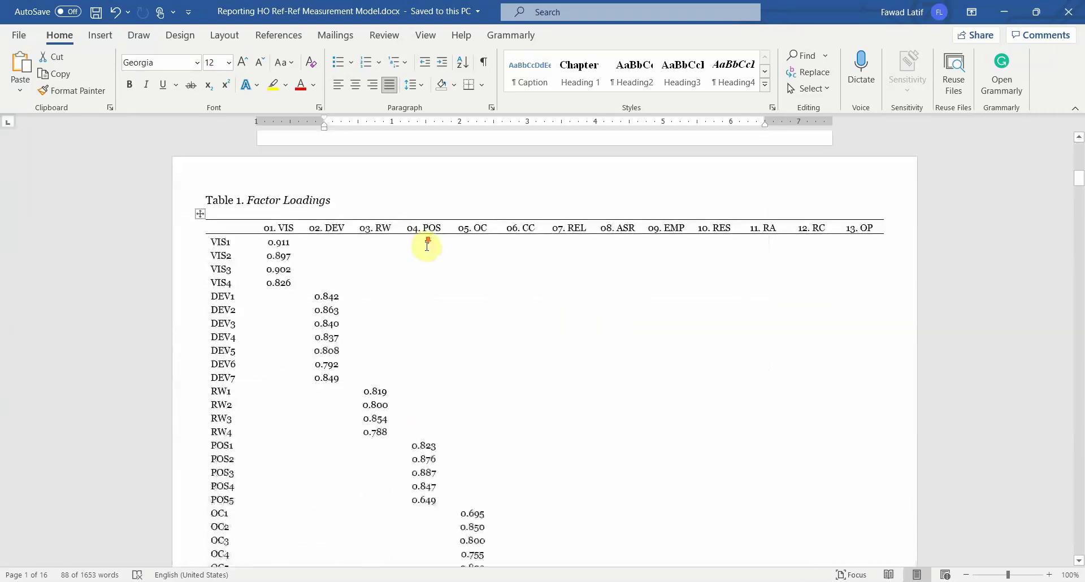
pyautogui.scroll(-20, 422, 241)
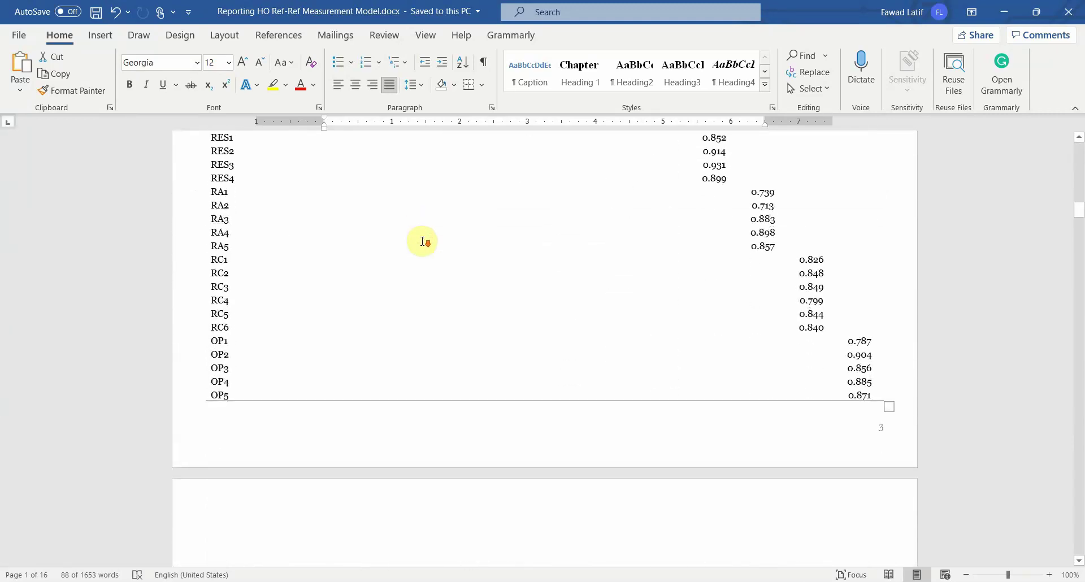
# Review the report's Indicator Multicollinearity, Reliability Analysis and Convergent Validity sections with Tables 2 to 4
pyautogui.scroll(-20, 422, 241)
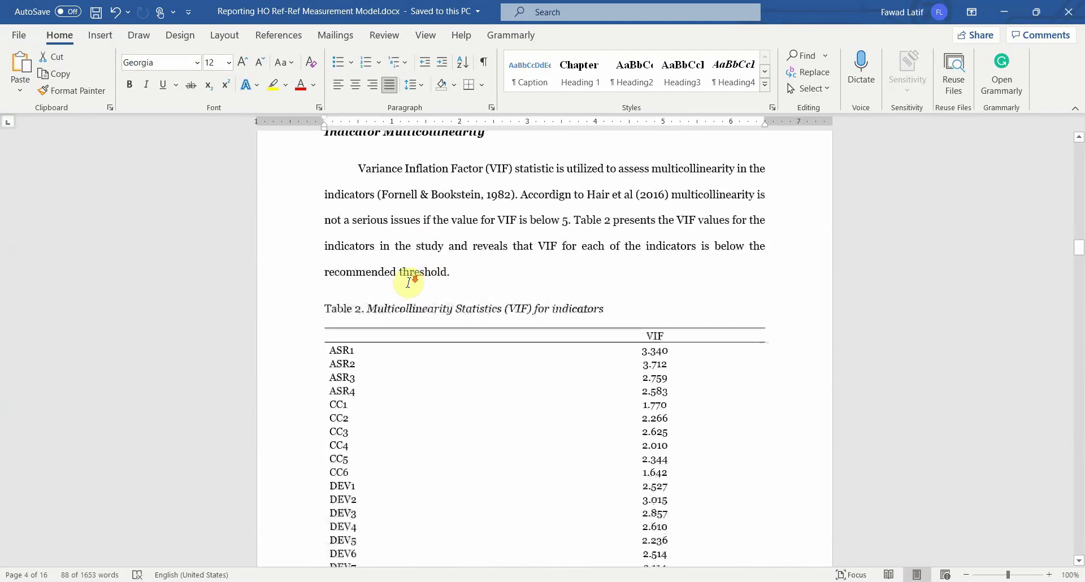
pyautogui.scroll(-20, 406, 283)
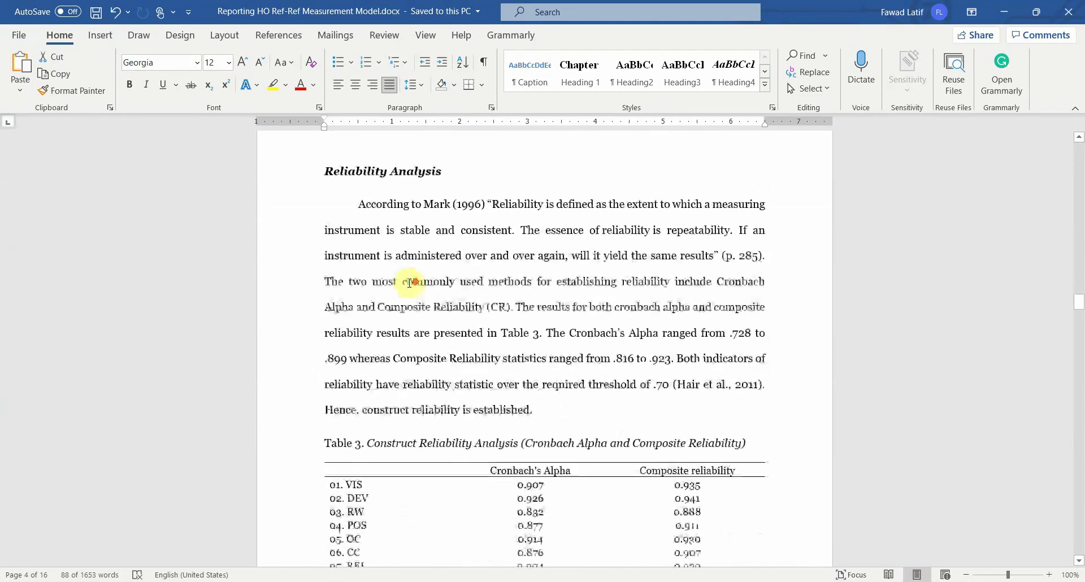
pyautogui.scroll(-17, 414, 262)
pyautogui.scroll(2, 399, 157)
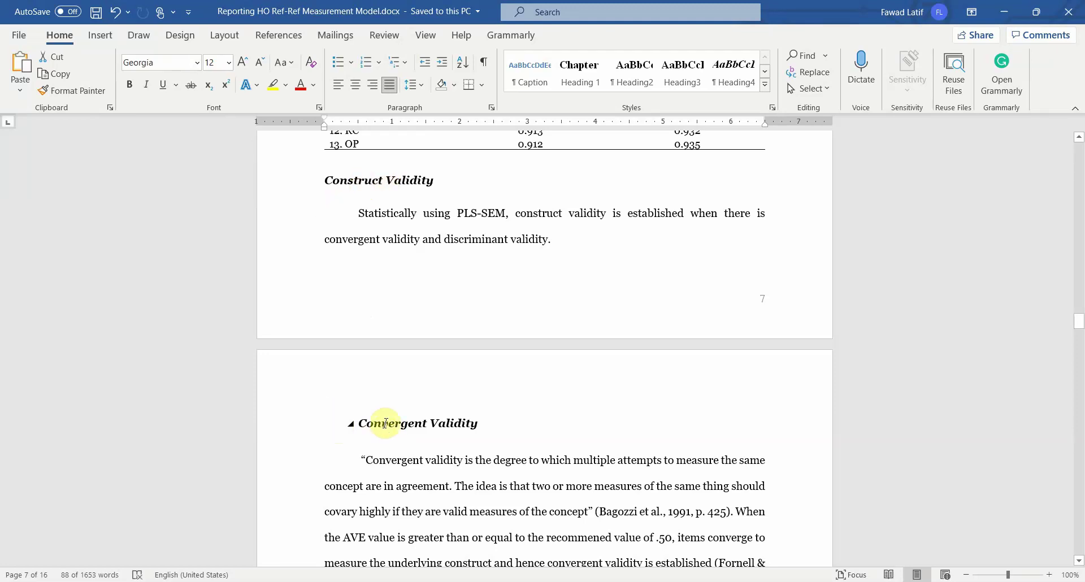
pyautogui.scroll(-10, 384, 423)
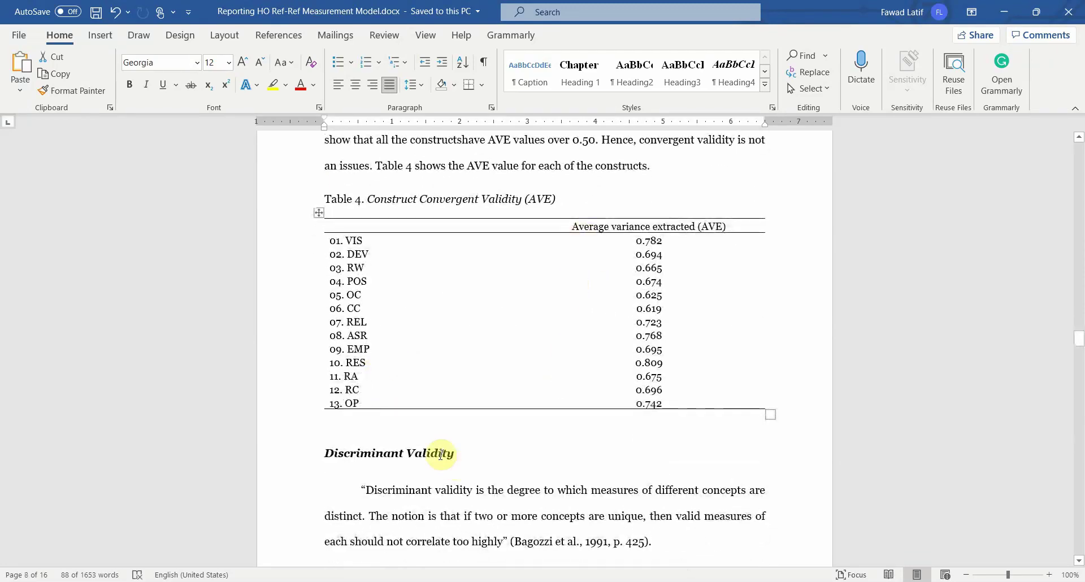
pyautogui.click(426, 424)
# Examine the discriminant validity reporting for the Fornell and Larcker criterion, cross loadings and HTMT in Tables 5 to 7
pyautogui.scroll(-8, 431, 448)
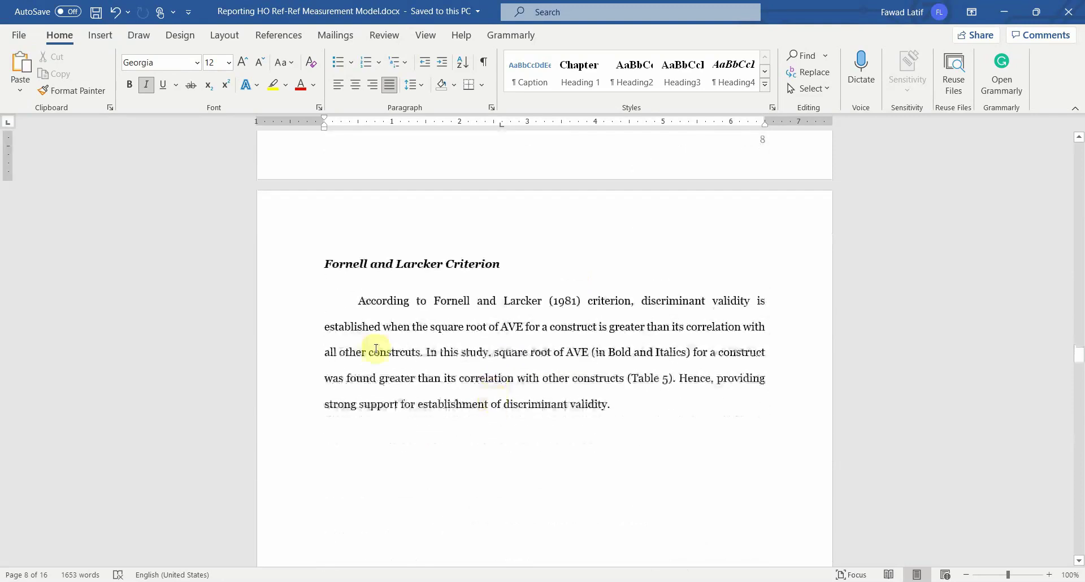
pyautogui.scroll(-10, 477, 316)
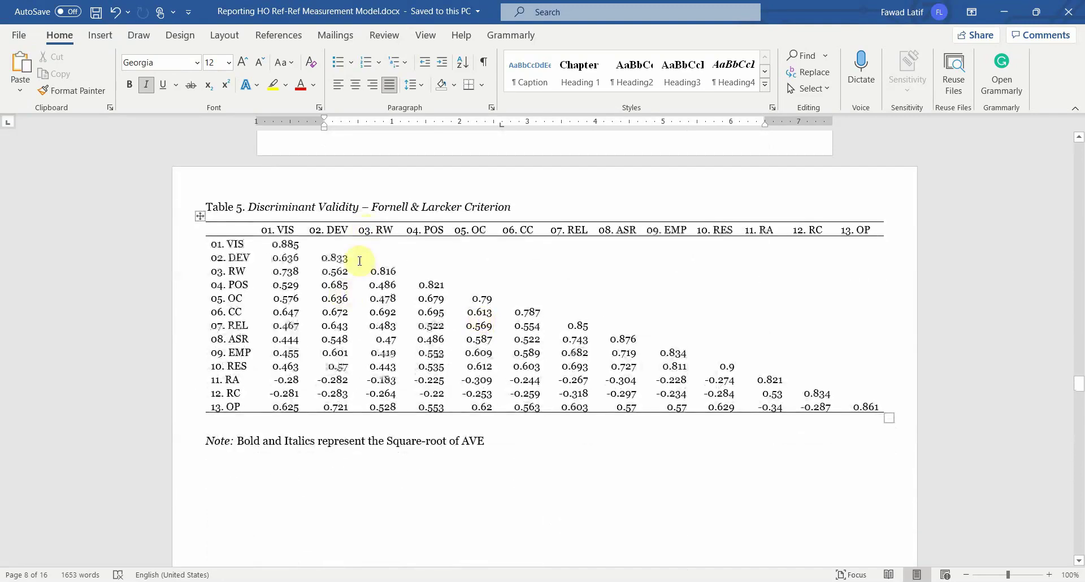
pyautogui.scroll(-15, 359, 260)
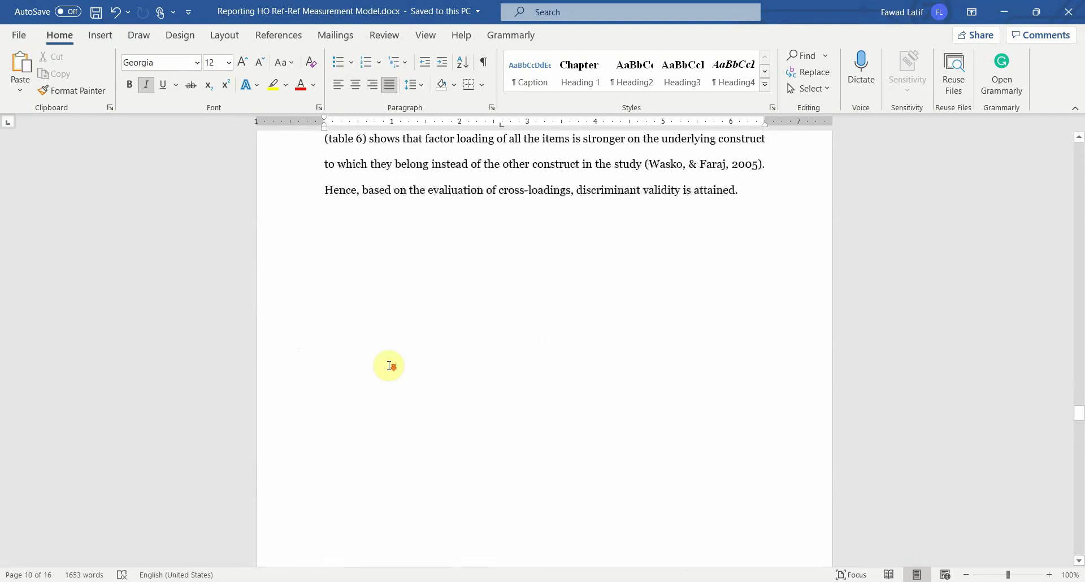
pyautogui.scroll(-10, 390, 366)
pyautogui.scroll(-3, 475, 379)
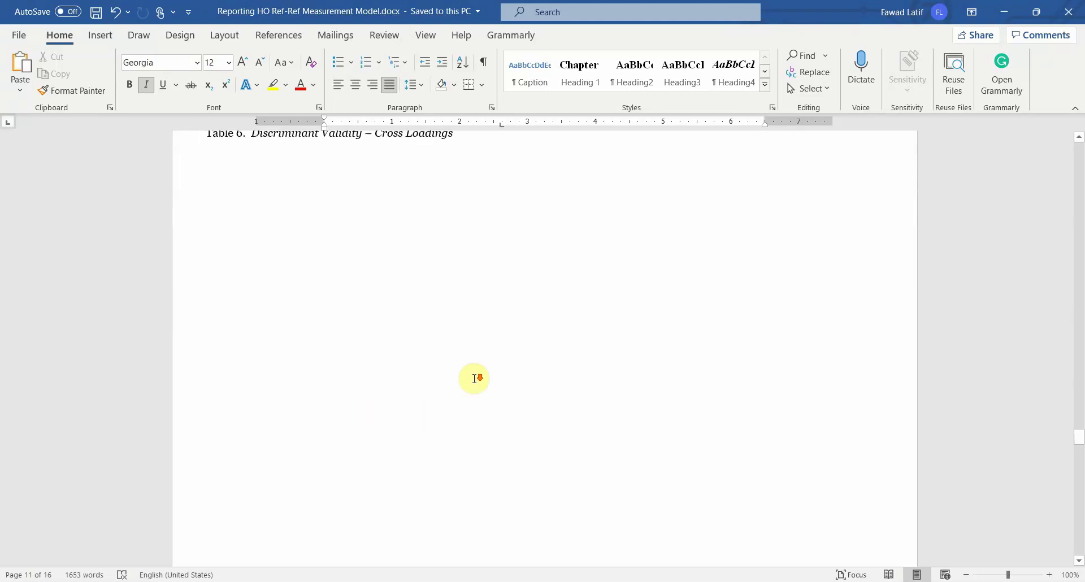
pyautogui.scroll(-20, 475, 378)
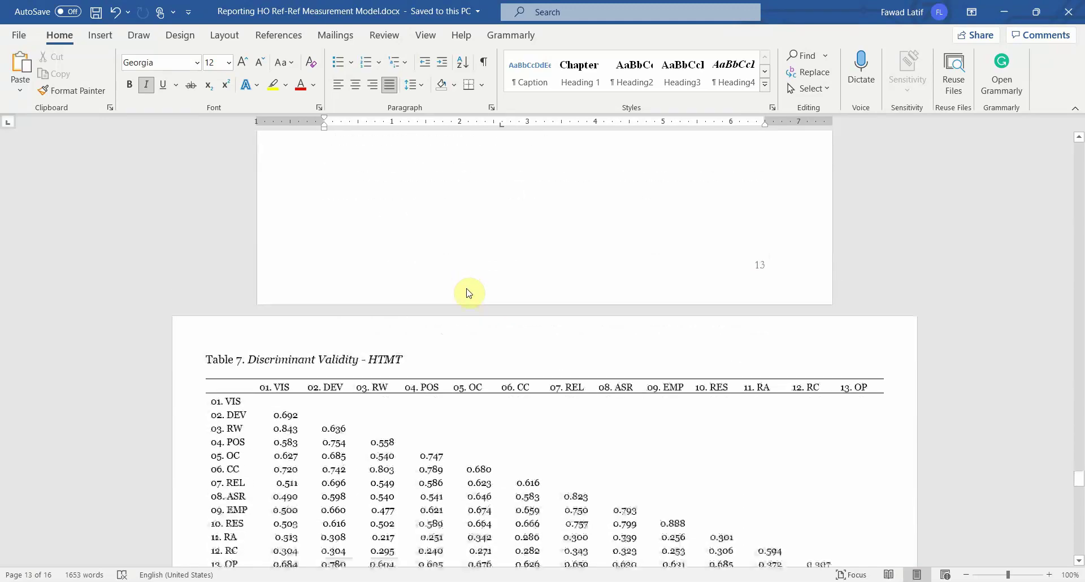
# Go to the section on validating the reflective-reflective higher order construct and highlight its heading, including the words "Internal Service Quality"
pyautogui.scroll(-15, 468, 293)
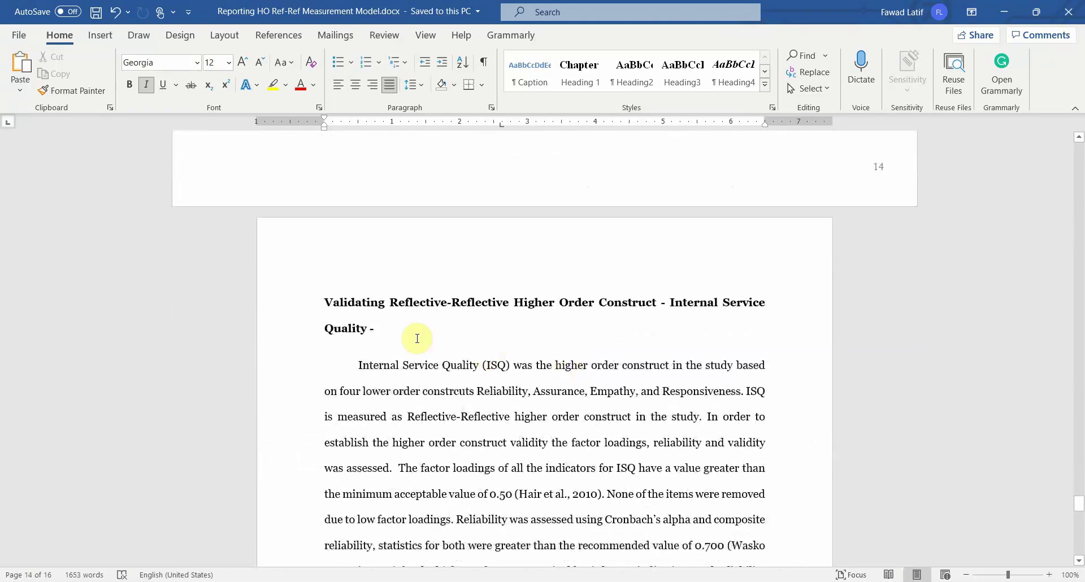
pyautogui.scroll(-2, 417, 338)
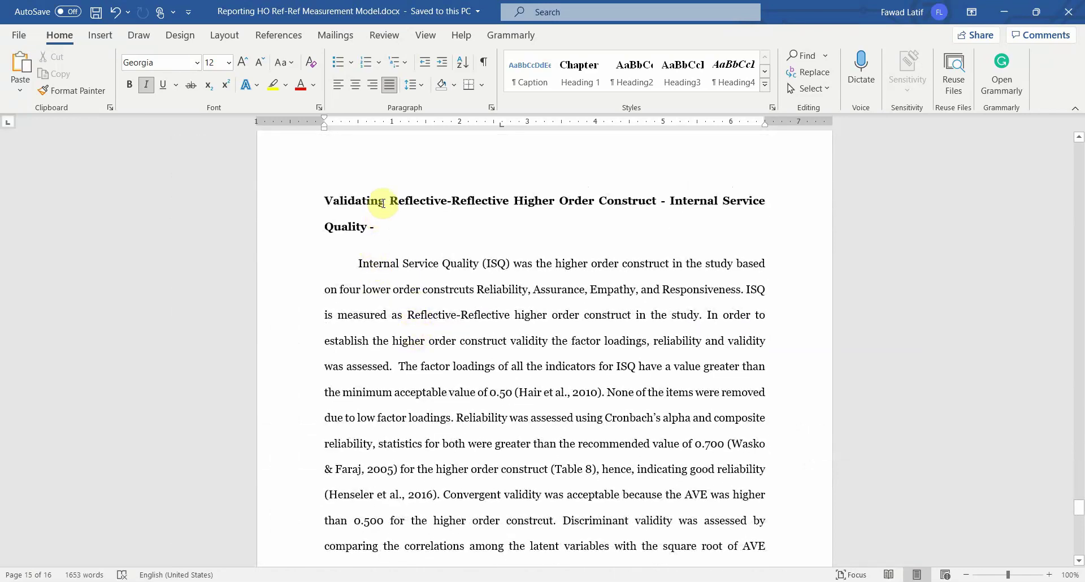
pyautogui.moveTo(328, 201); pyautogui.dragTo(412, 230)
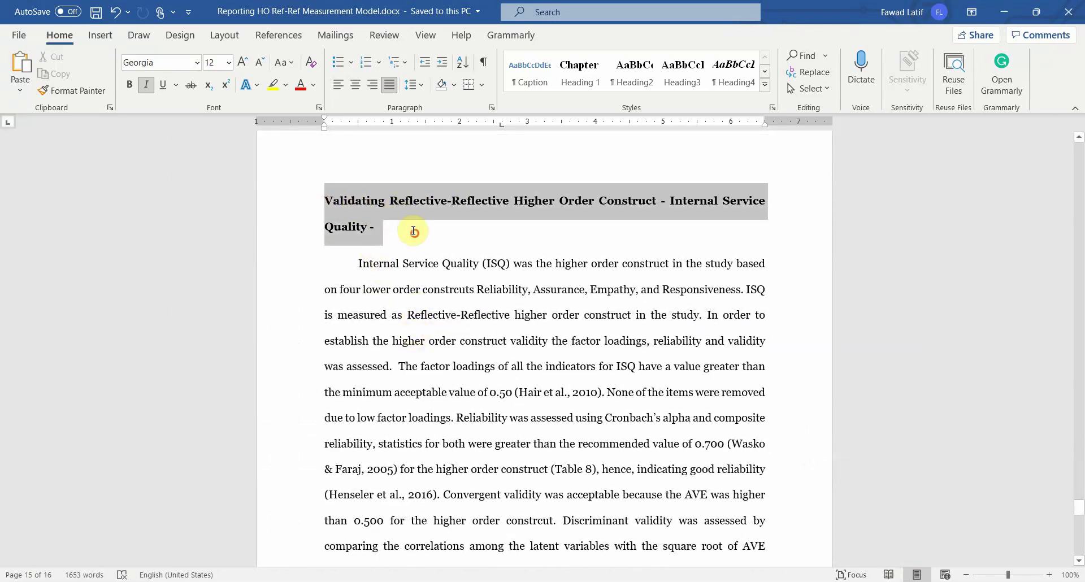
pyautogui.click(386, 202)
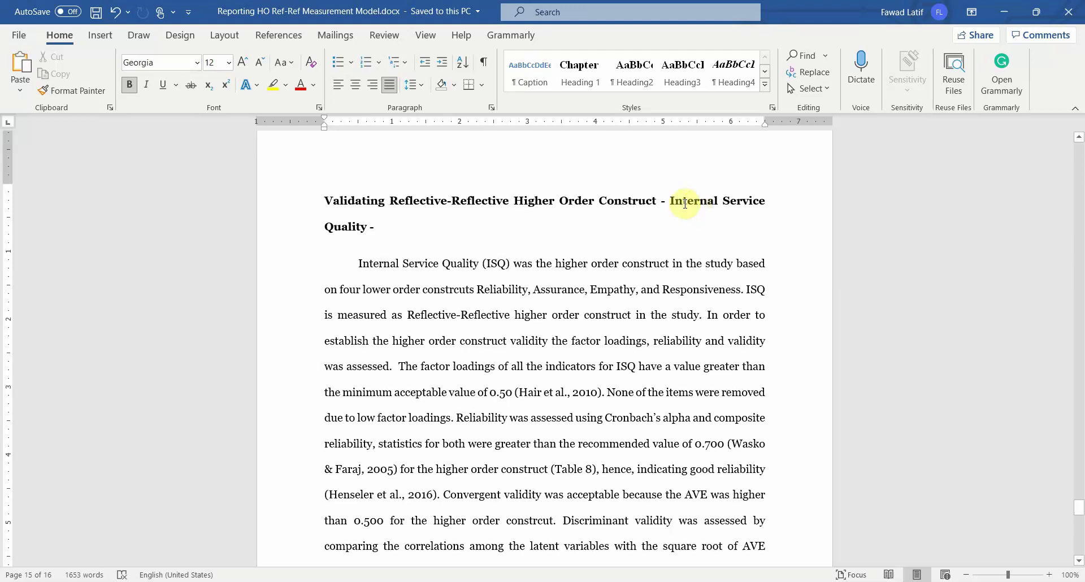
pyautogui.moveTo(681, 200); pyautogui.dragTo(774, 225)
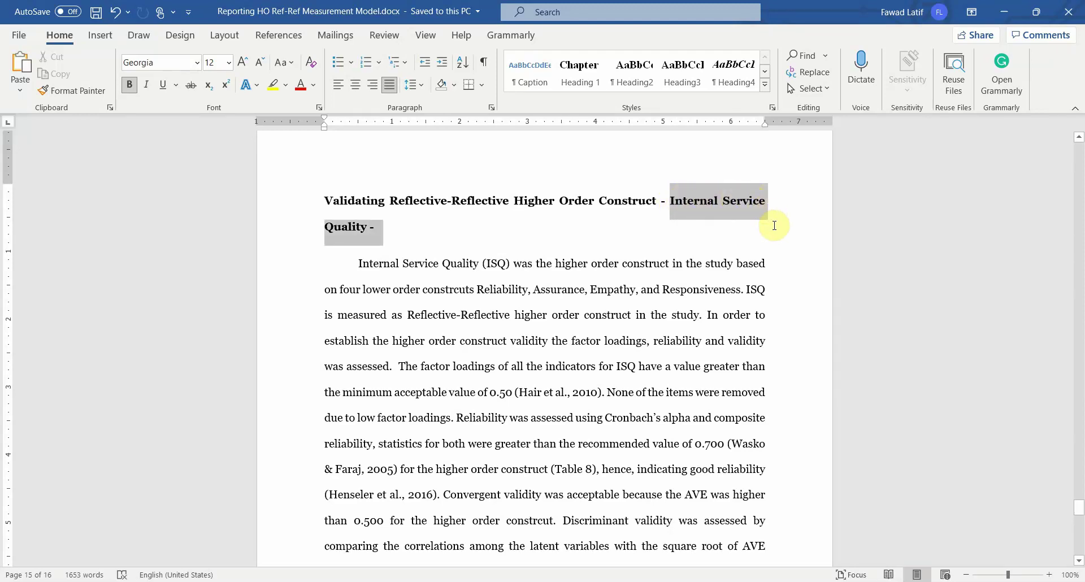
pyautogui.click(408, 236)
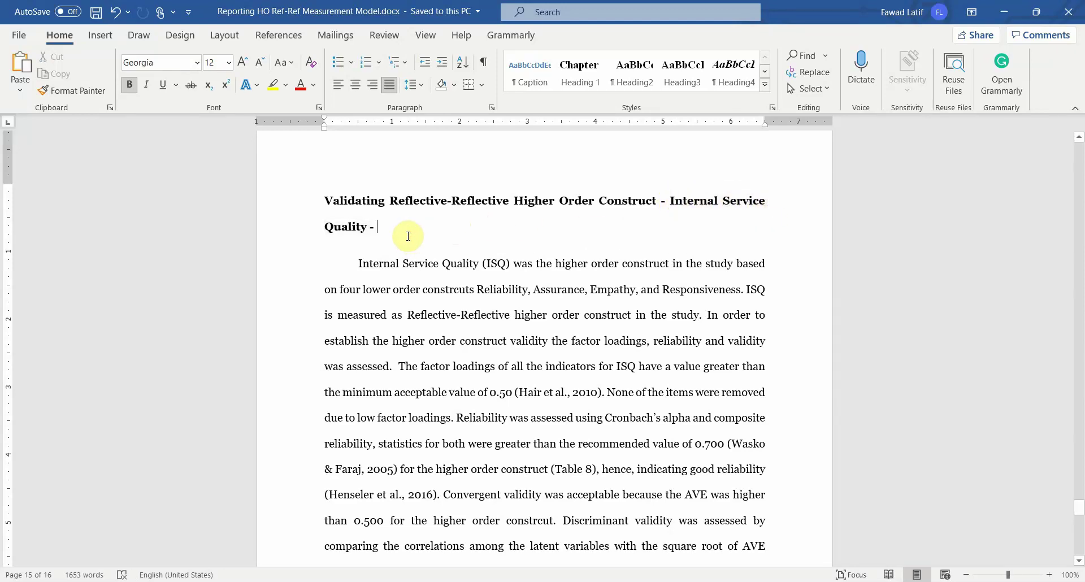
# Review the report again from Table 1 on factor loadings through to the section validating the higher order construct Internal Service Quality
pyautogui.scroll(-2, 408, 236)
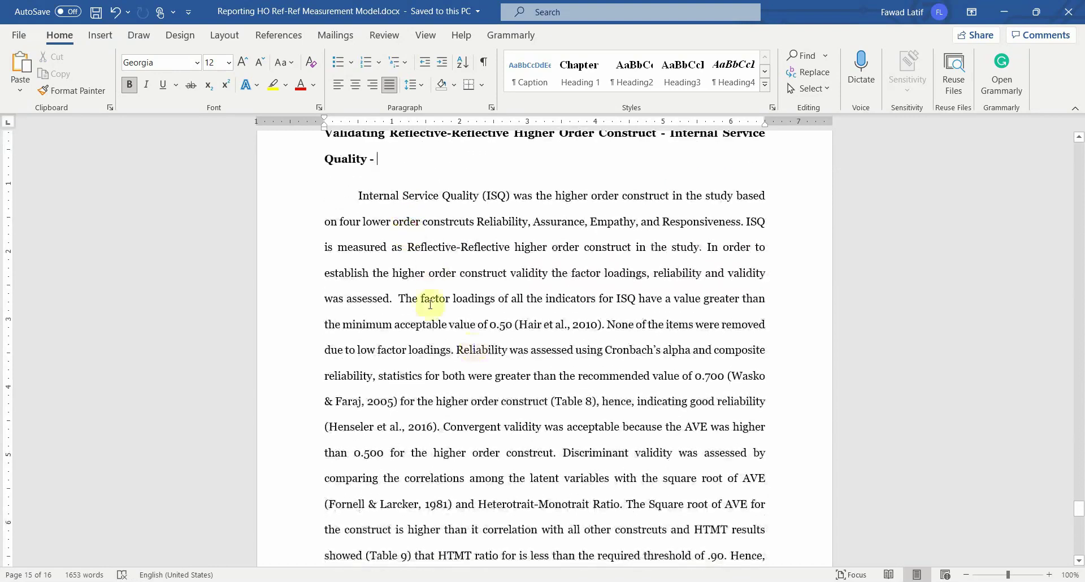
pyautogui.scroll(1, 422, 211)
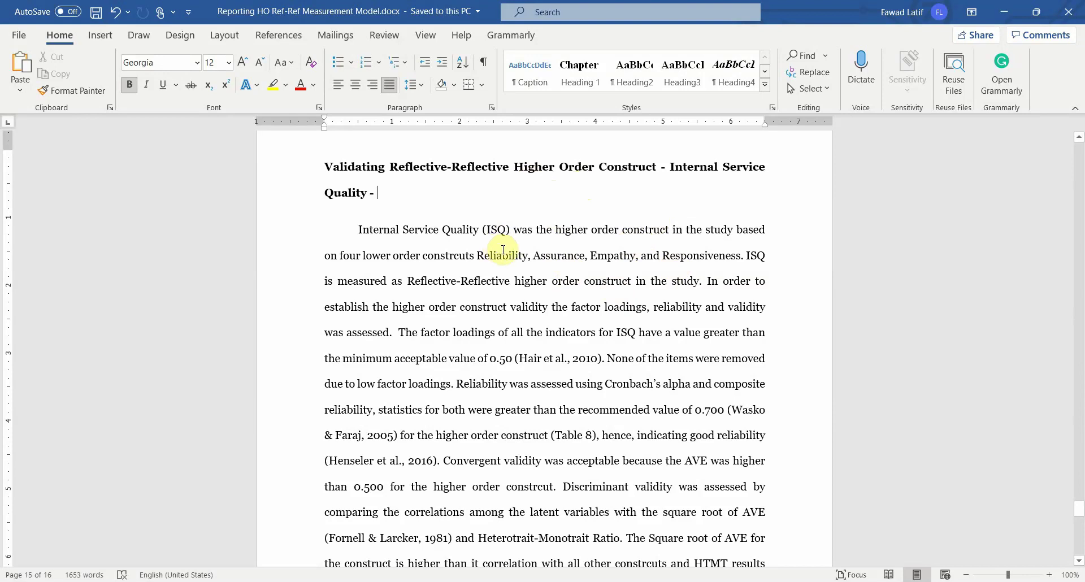
pyautogui.moveTo(1077, 513); pyautogui.dragTo(1077, 150)
pyautogui.scroll(-20, 461, 303)
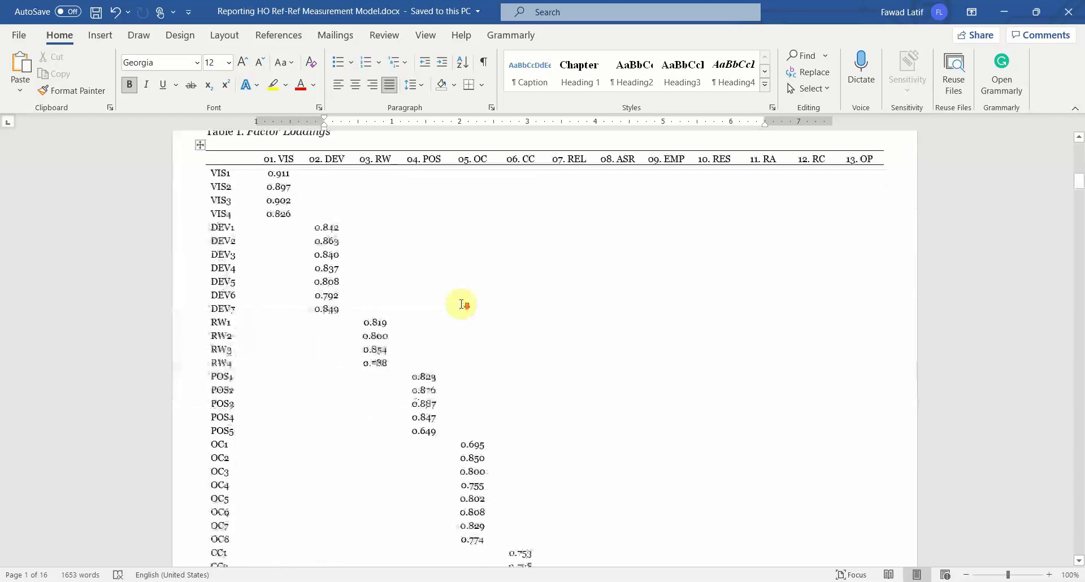
pyautogui.scroll(-20, 461, 304)
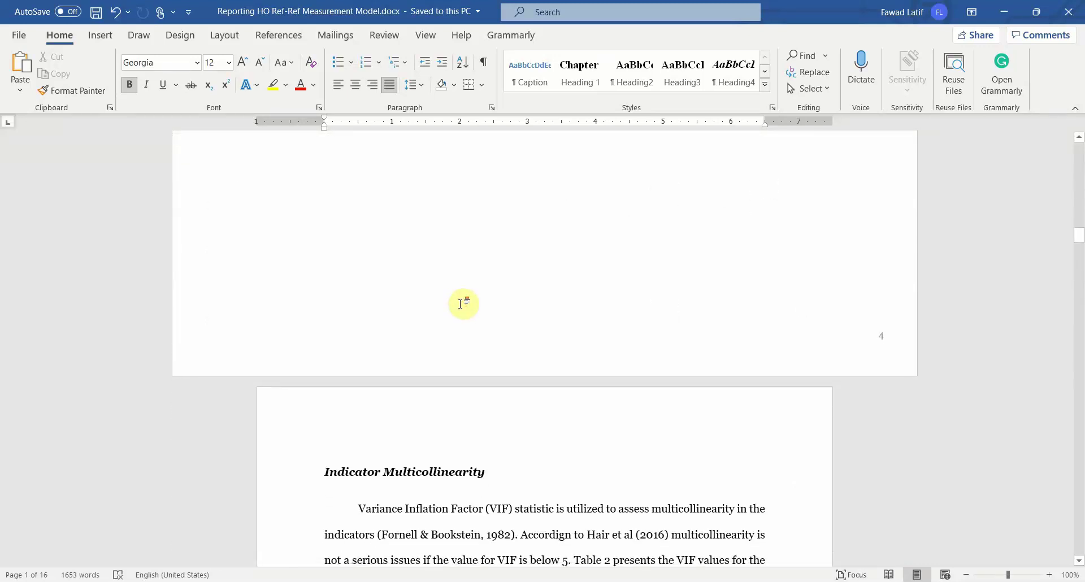
pyautogui.scroll(-20, 461, 304)
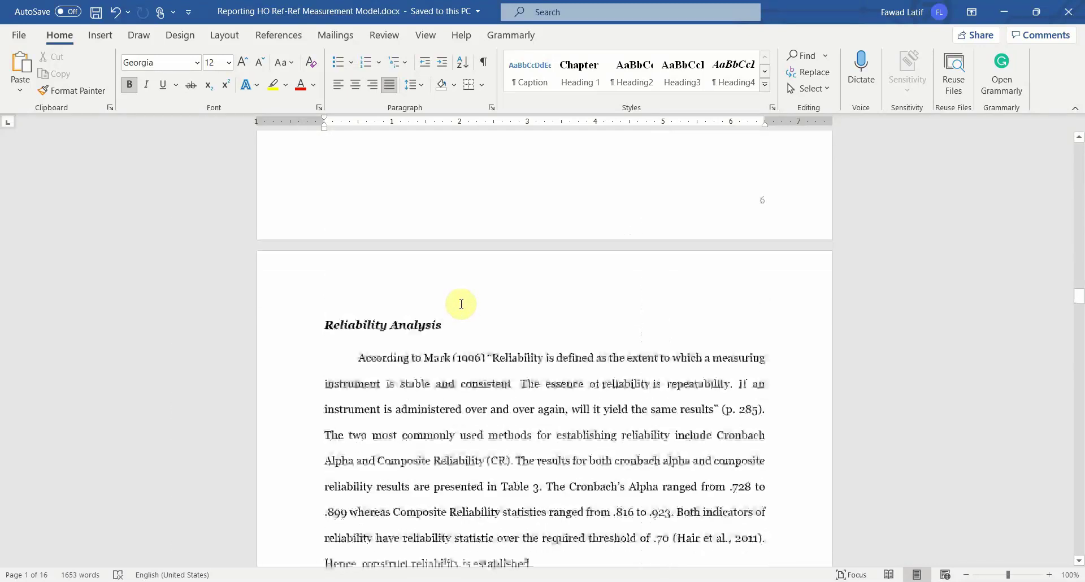
pyautogui.scroll(-20, 461, 304)
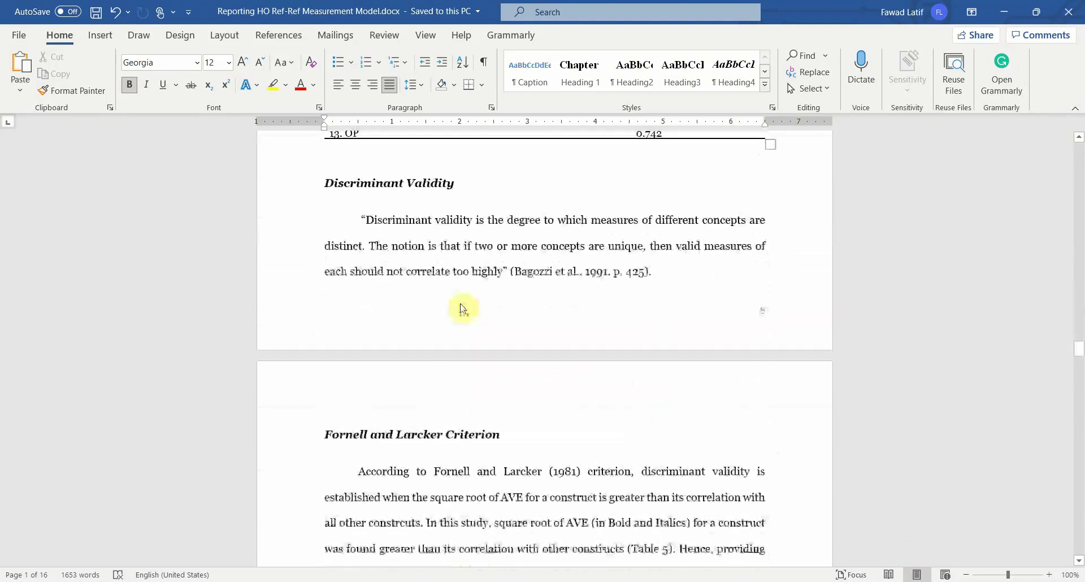
pyautogui.scroll(-20, 456, 307)
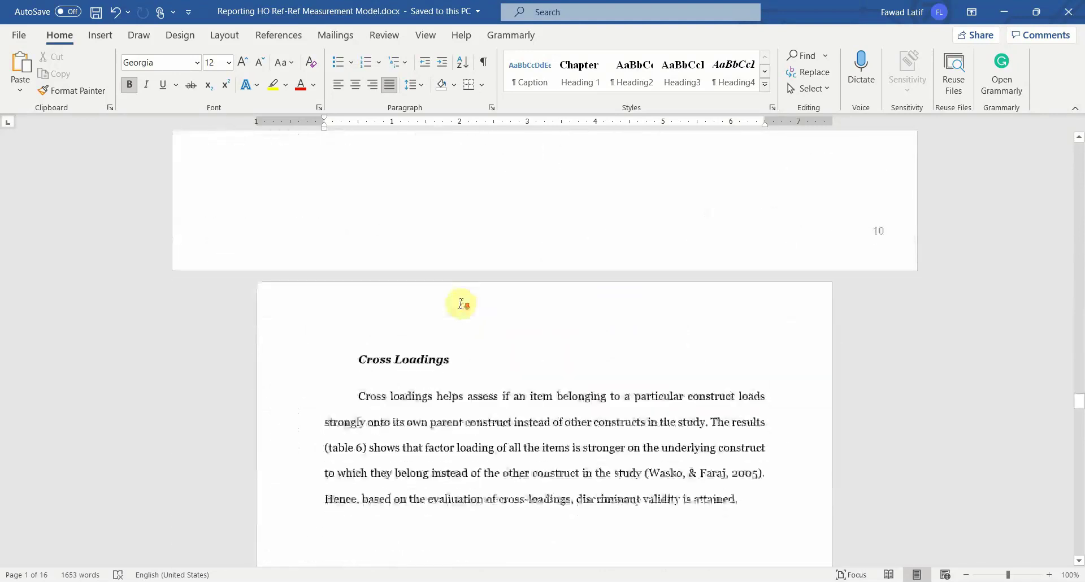
pyautogui.scroll(-20, 461, 304)
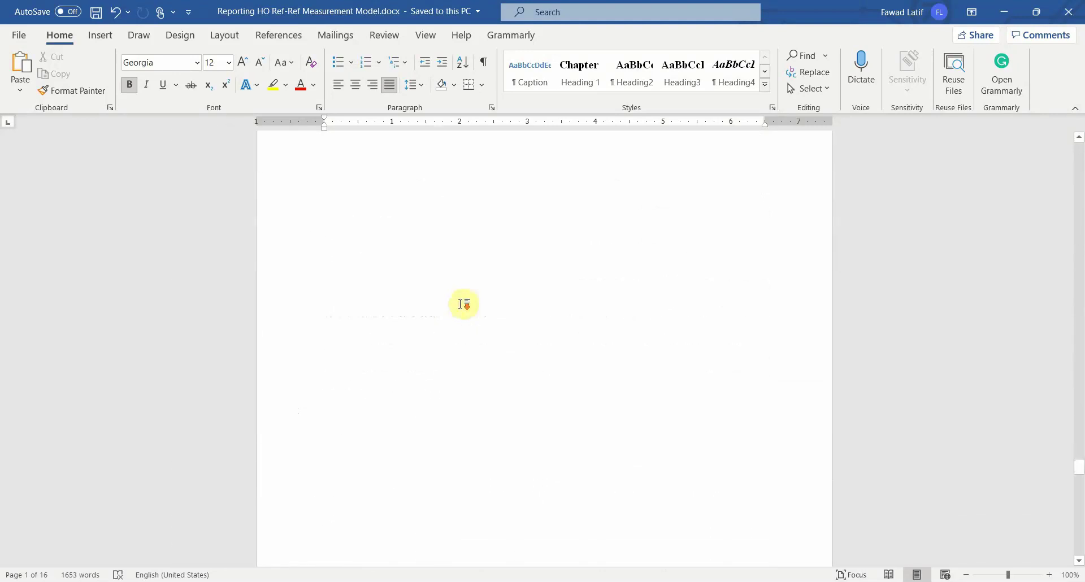
pyautogui.scroll(-8, 462, 307)
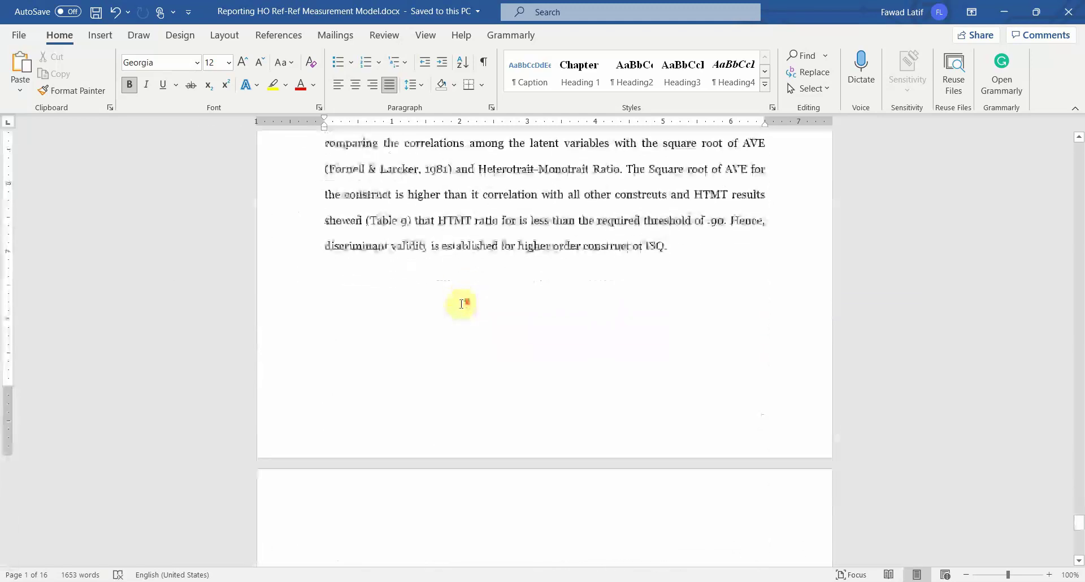
pyautogui.scroll(4, 462, 305)
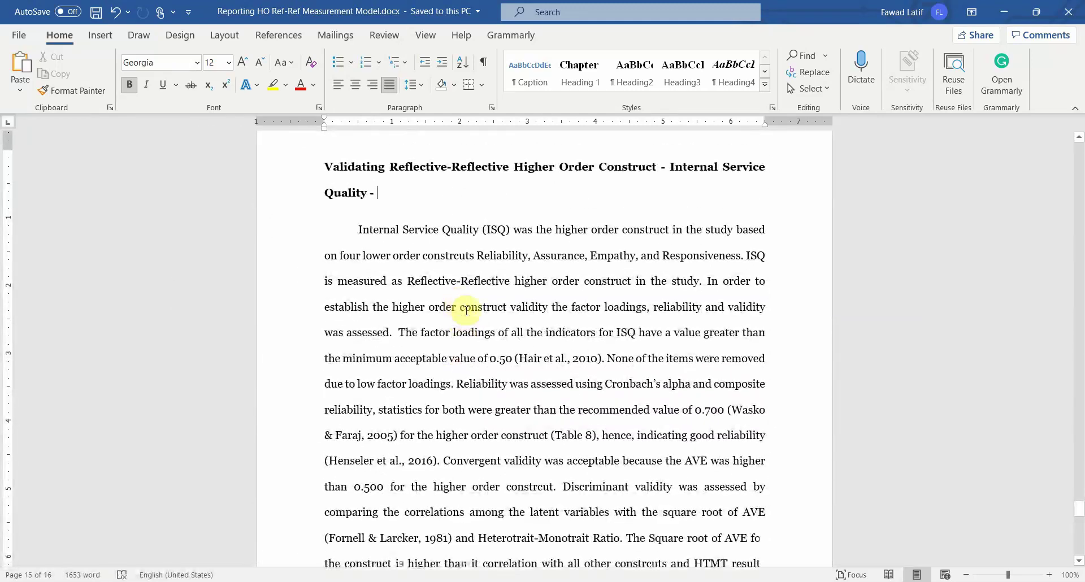
# Read the ISQ validation paragraph, highlighting its description of the higher order construct, the assessment criteria sentence and the start of the factor loadings sentence
pyautogui.scroll(-2, 466, 309)
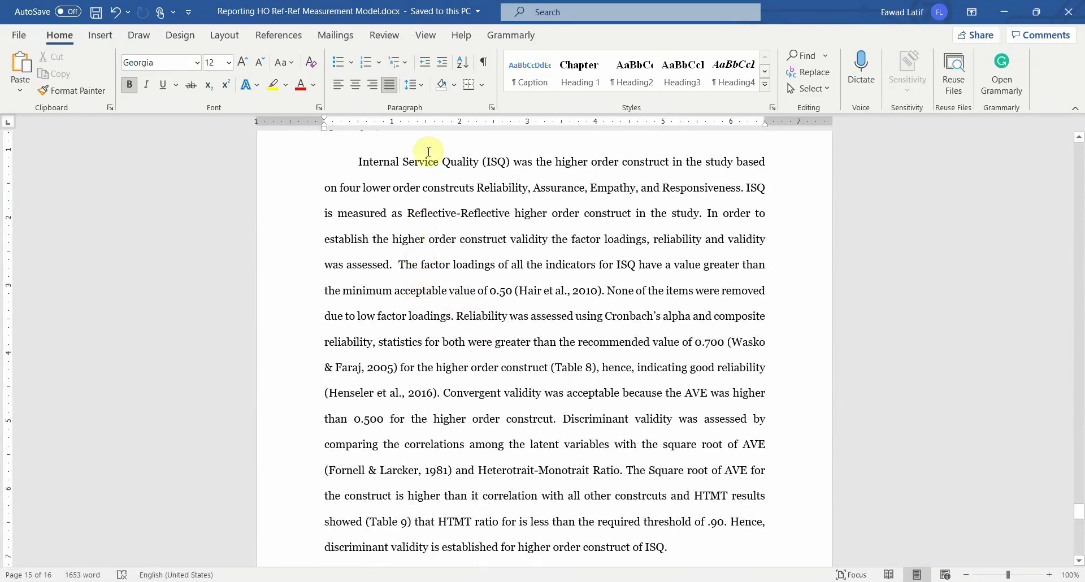
pyautogui.scroll(-10, 544, 387)
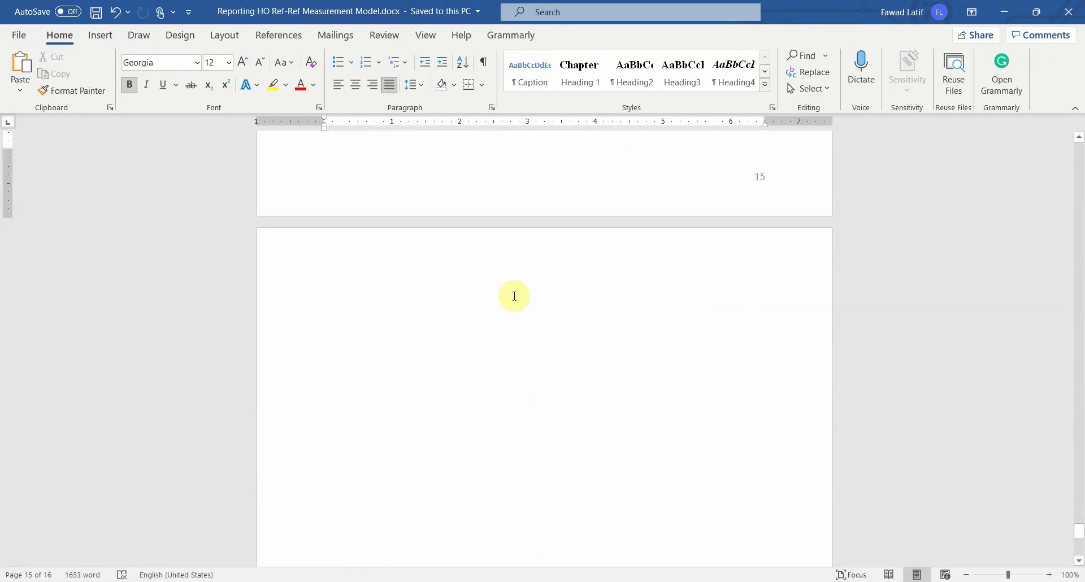
pyautogui.scroll(10, 472, 237)
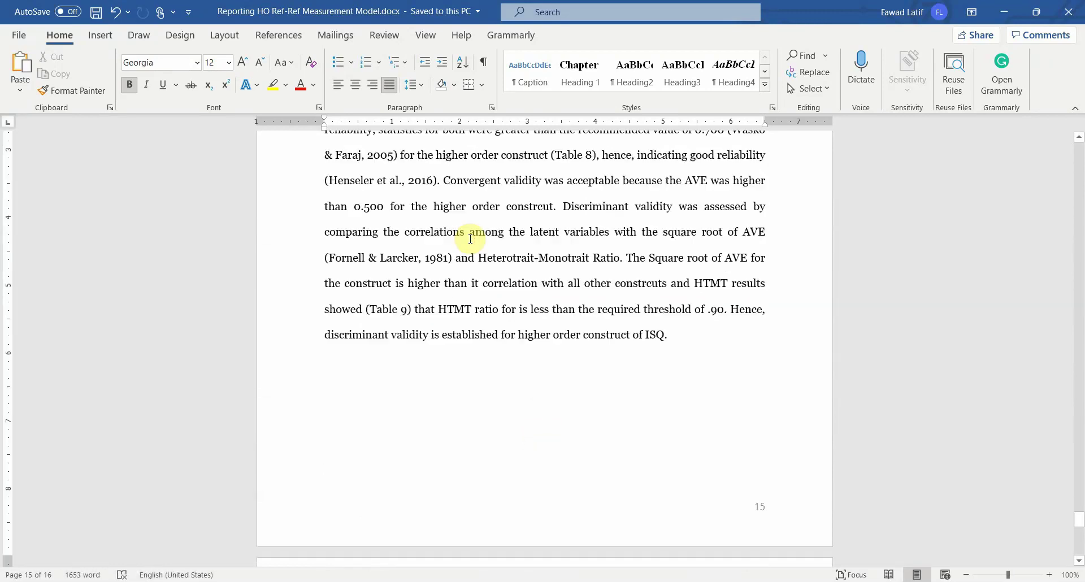
pyautogui.scroll(-1, 469, 229)
pyautogui.scroll(1, 467, 237)
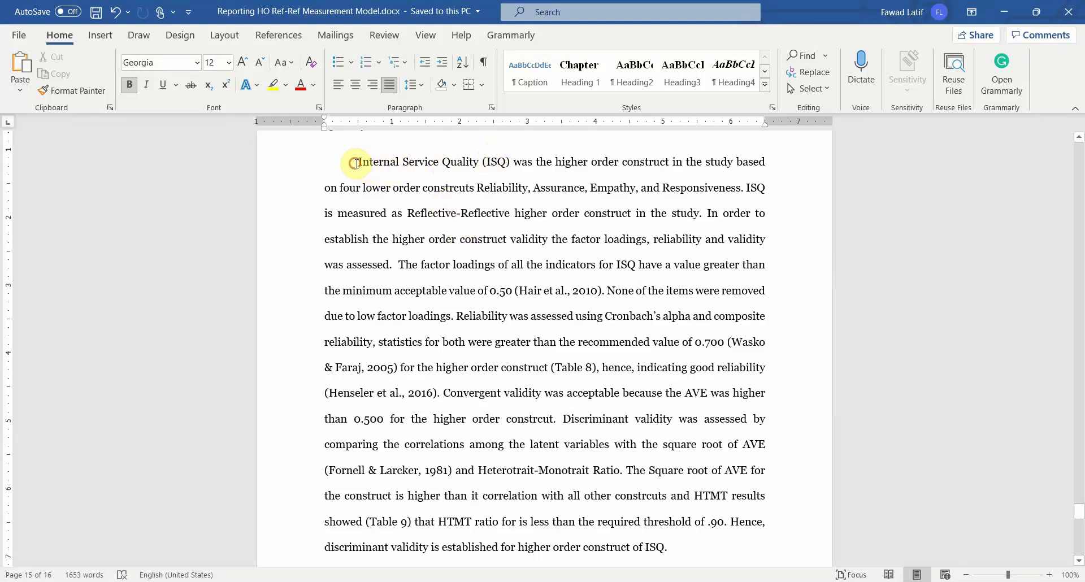
pyautogui.moveTo(356, 163); pyautogui.dragTo(727, 191)
pyautogui.moveTo(478, 194); pyautogui.dragTo(397, 267)
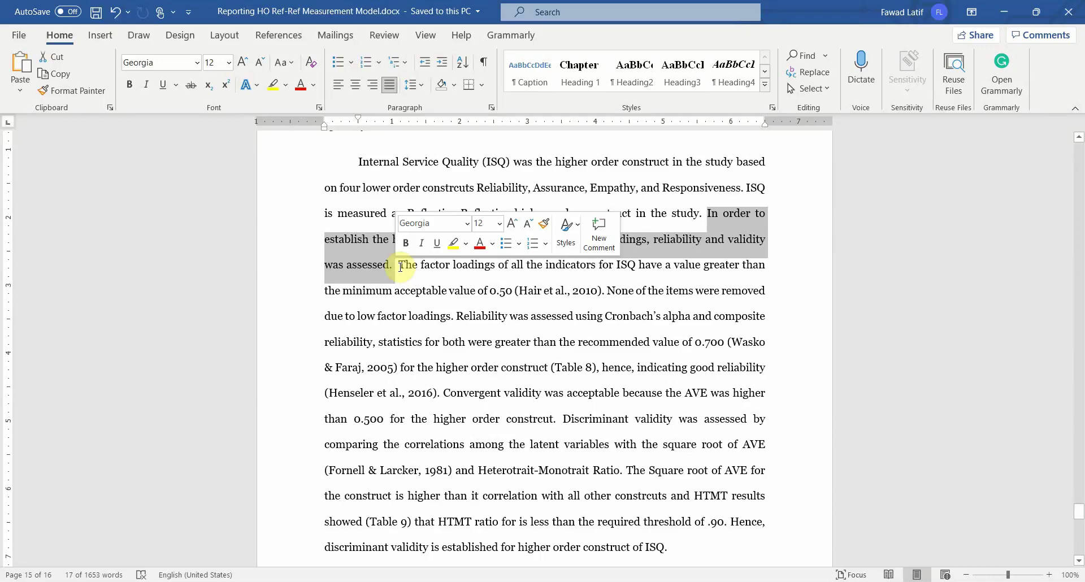
pyautogui.click(478, 291)
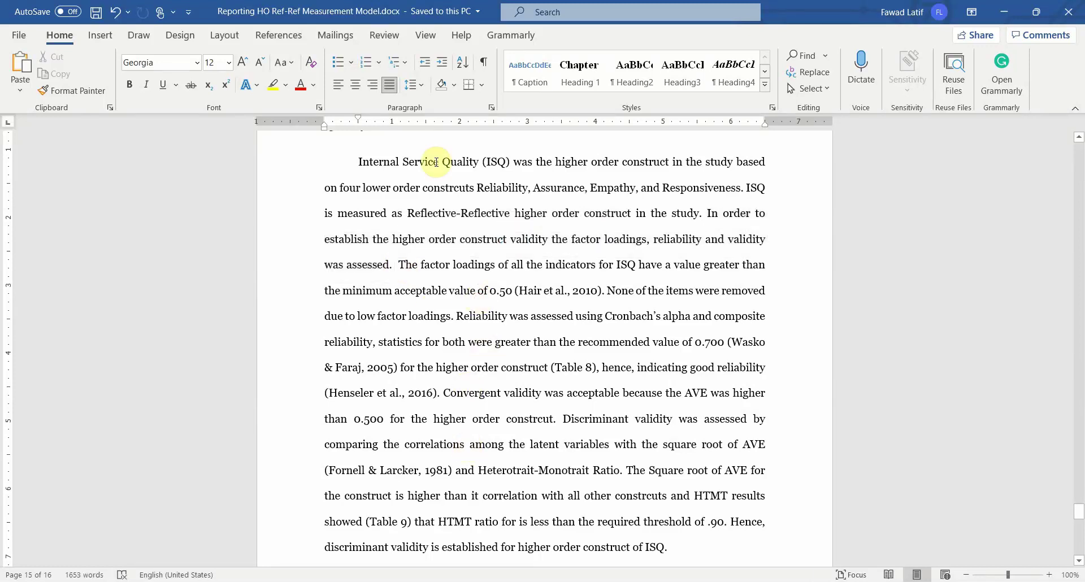
pyautogui.moveTo(397, 264); pyautogui.dragTo(526, 265)
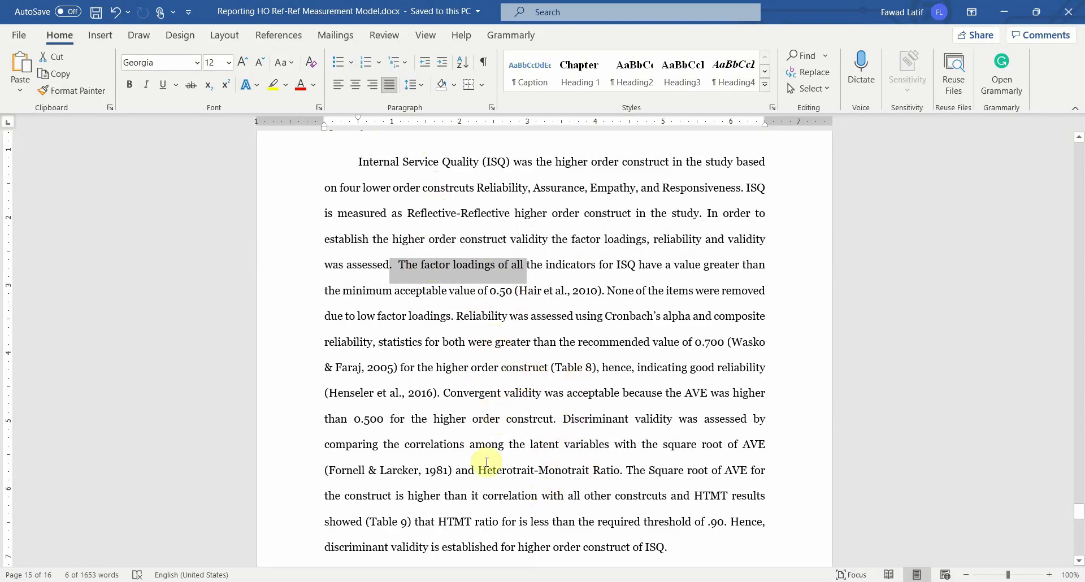
pyautogui.scroll(-3, 538, 471)
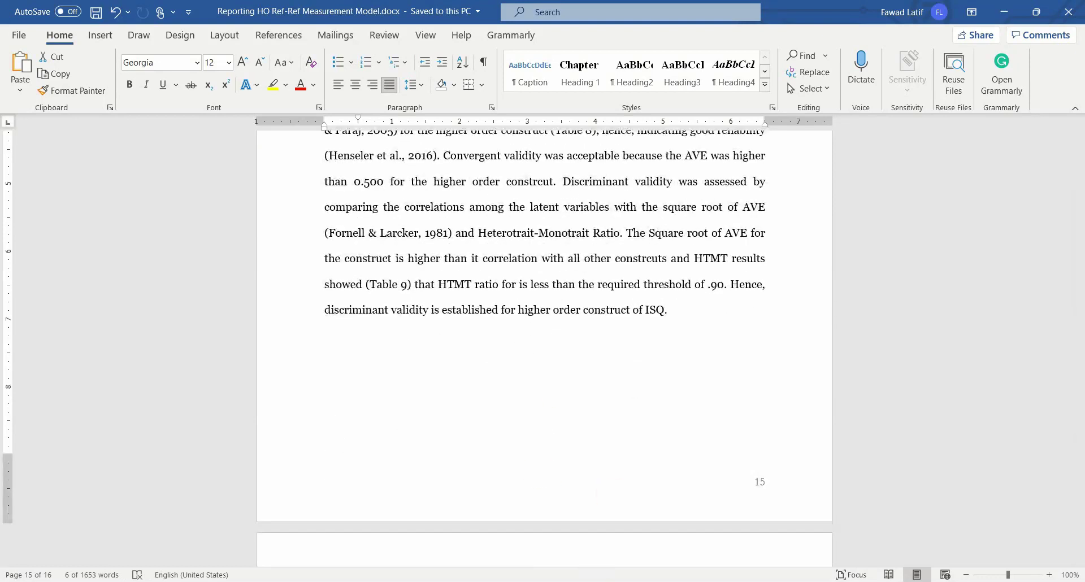
# Switch to SmartPLS and show the PLS-SEM report's outer loadings as a list
pyautogui.hotkey('alt', 'Tab')
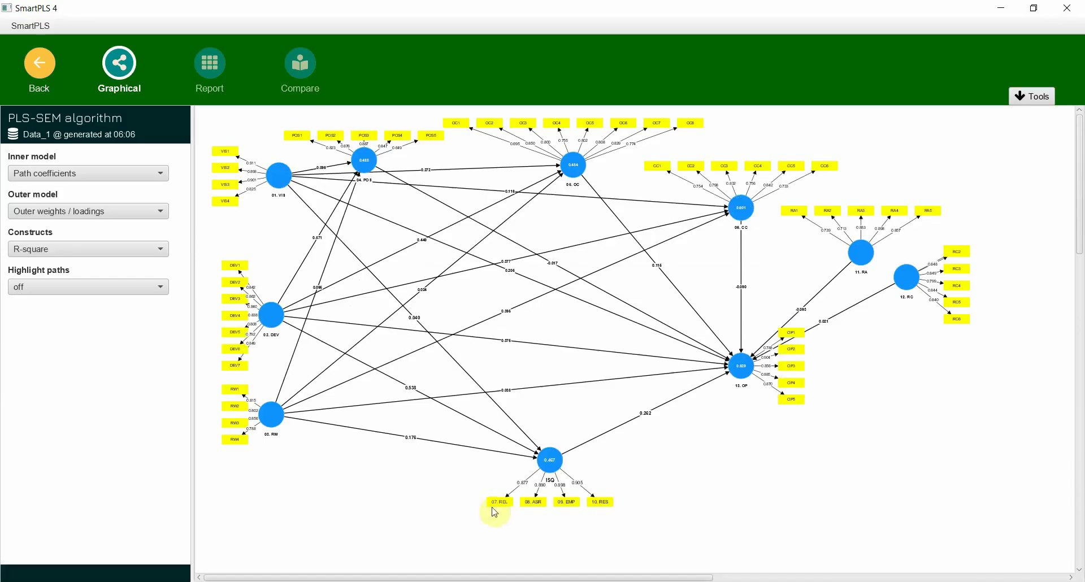
pyautogui.click(204, 70)
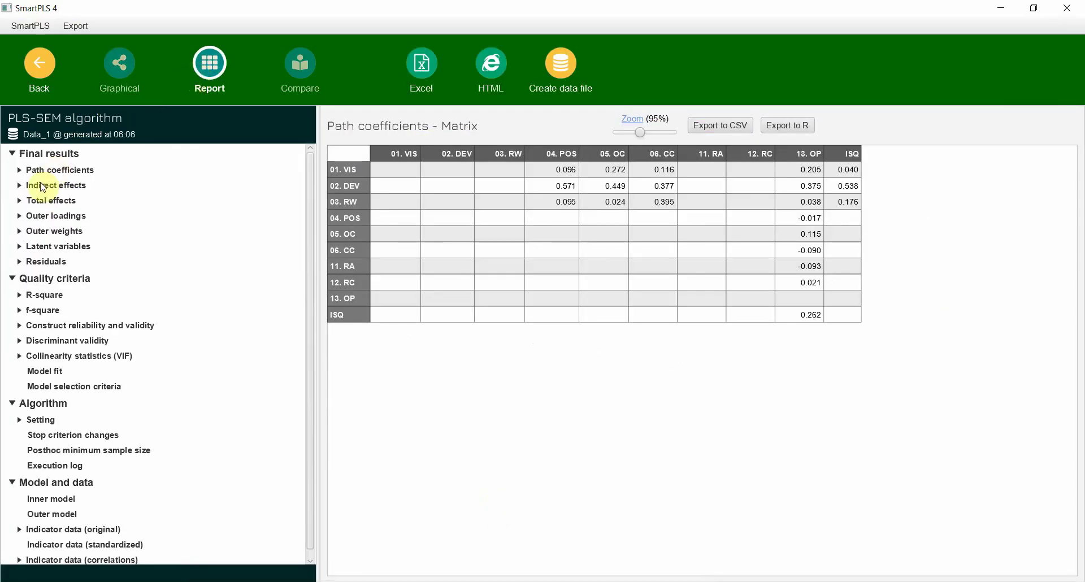
pyautogui.click(45, 219)
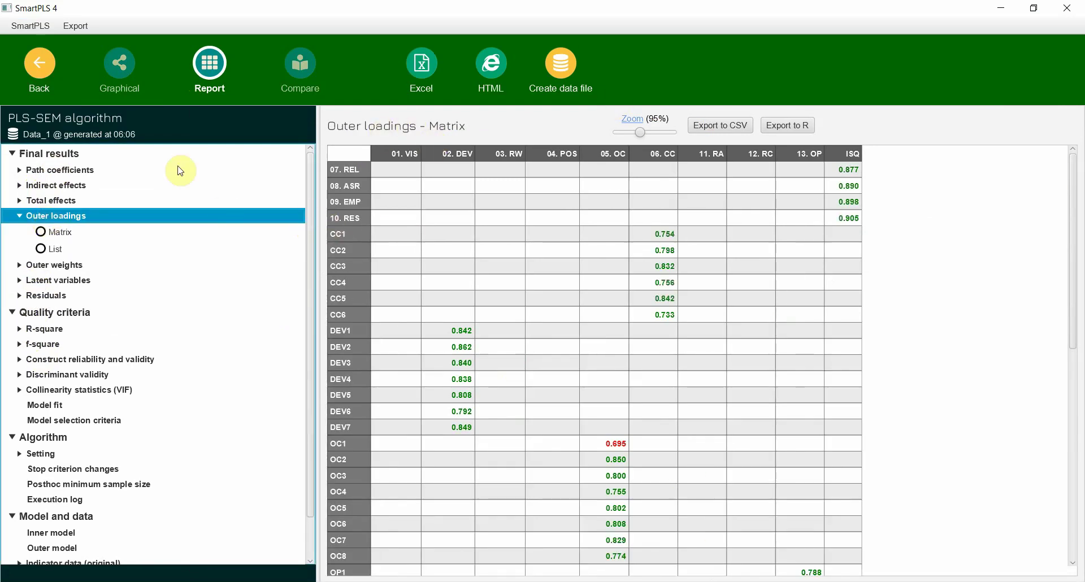
pyautogui.click(51, 248)
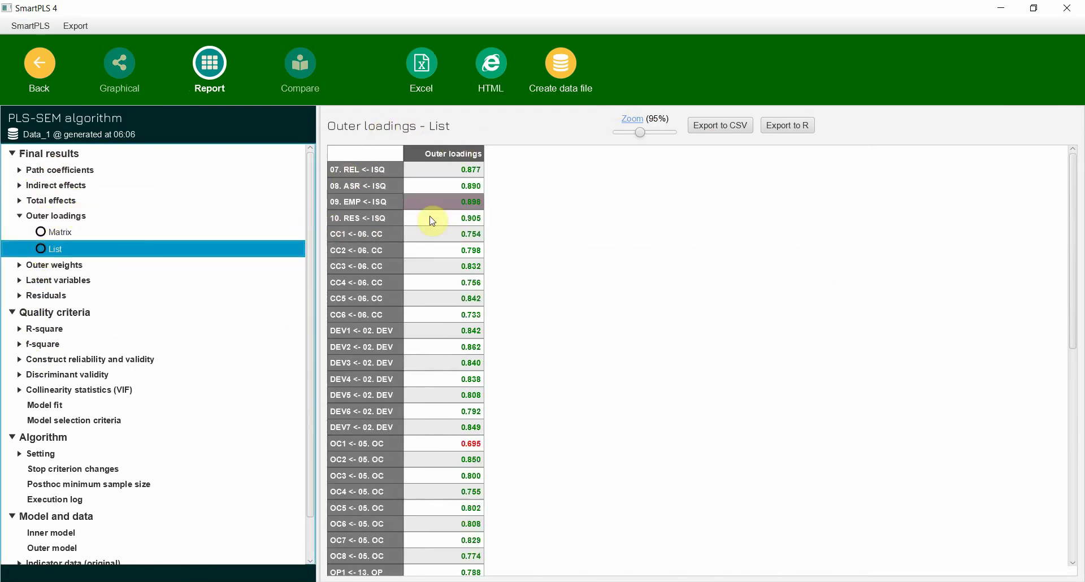
pyautogui.click(382, 176)
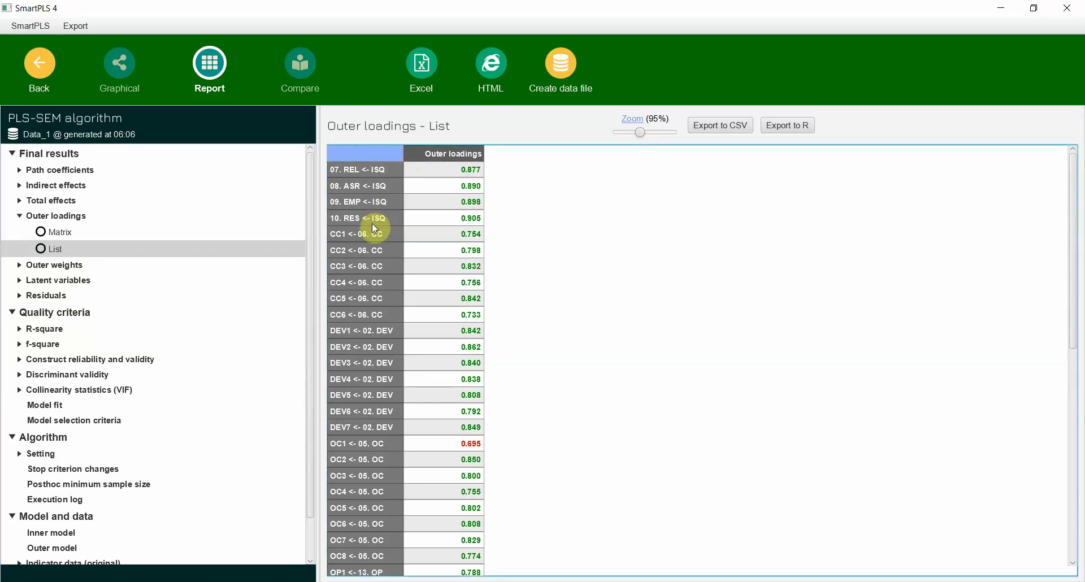
pyautogui.moveTo(357, 241); pyautogui.dragTo(444, 423)
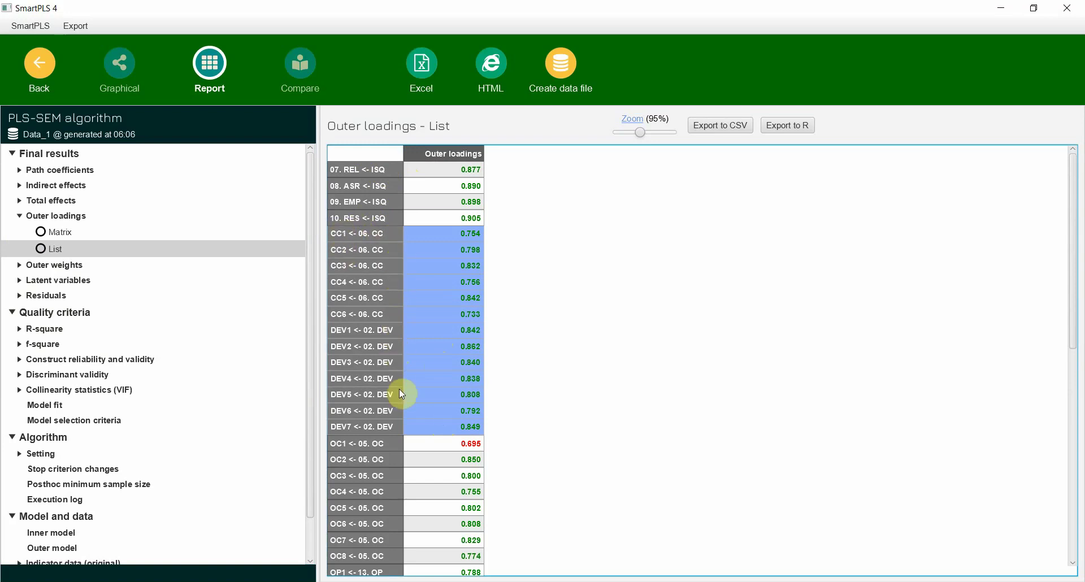
pyautogui.moveTo(364, 154); pyautogui.dragTo(424, 214)
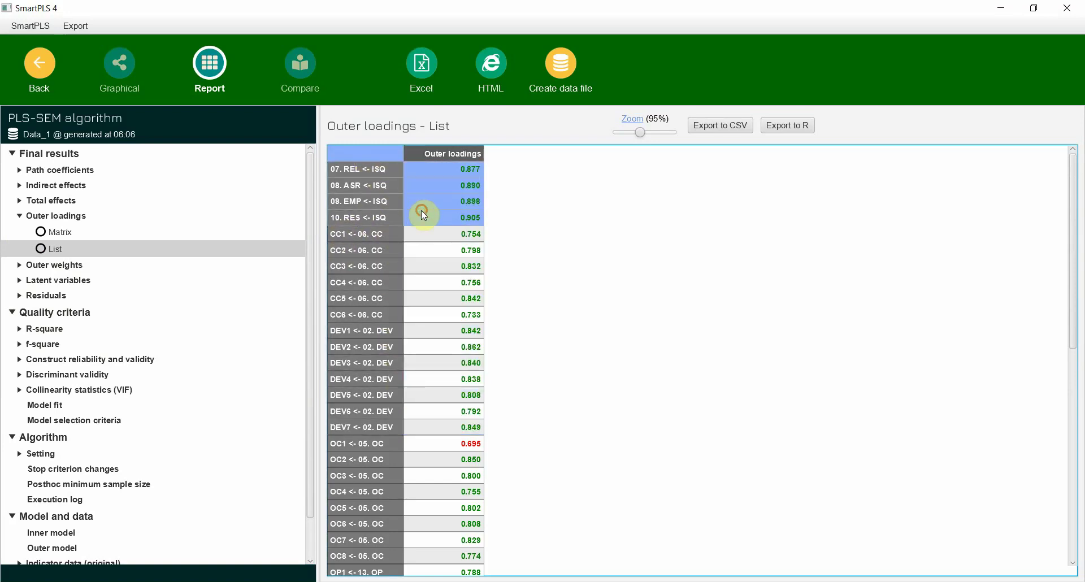
pyautogui.click(526, 185)
# Copy the outer loadings of REL, ASR, EMP and RES on ISQ into Excel's Book1 at A1, and fit columns A and B to their contents
pyautogui.moveTo(398, 167); pyautogui.dragTo(467, 215)
pyautogui.rightClick(468, 213)
pyautogui.click(493, 212)
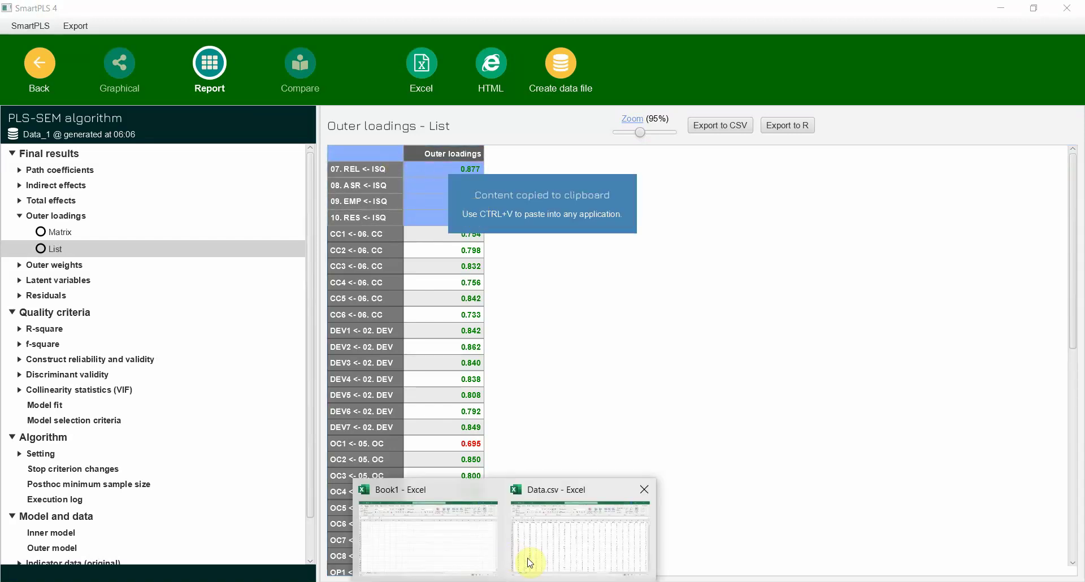
pyautogui.click(411, 551)
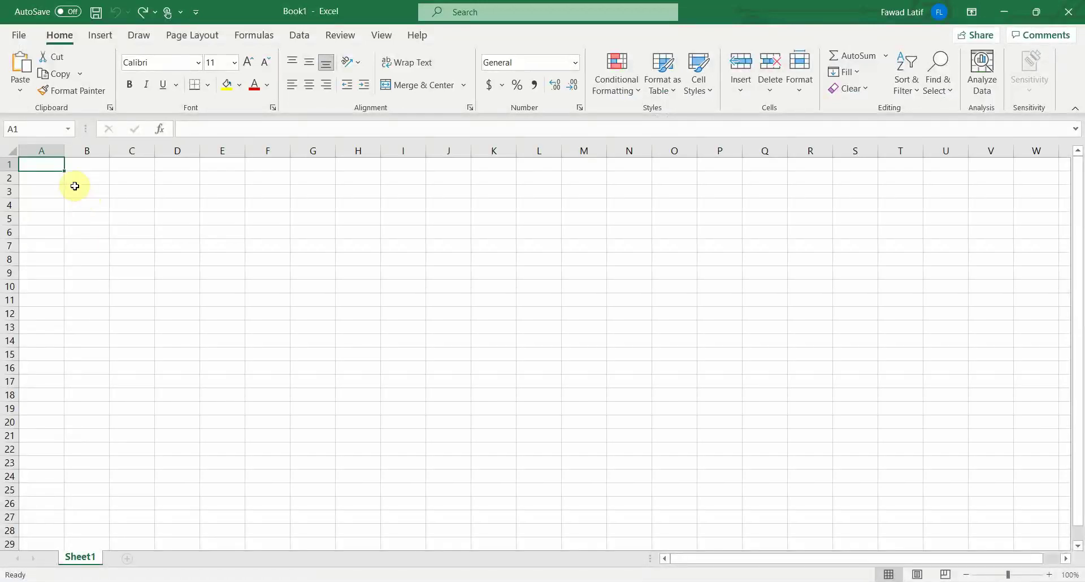
pyautogui.hotkey('ctrl', 'v')
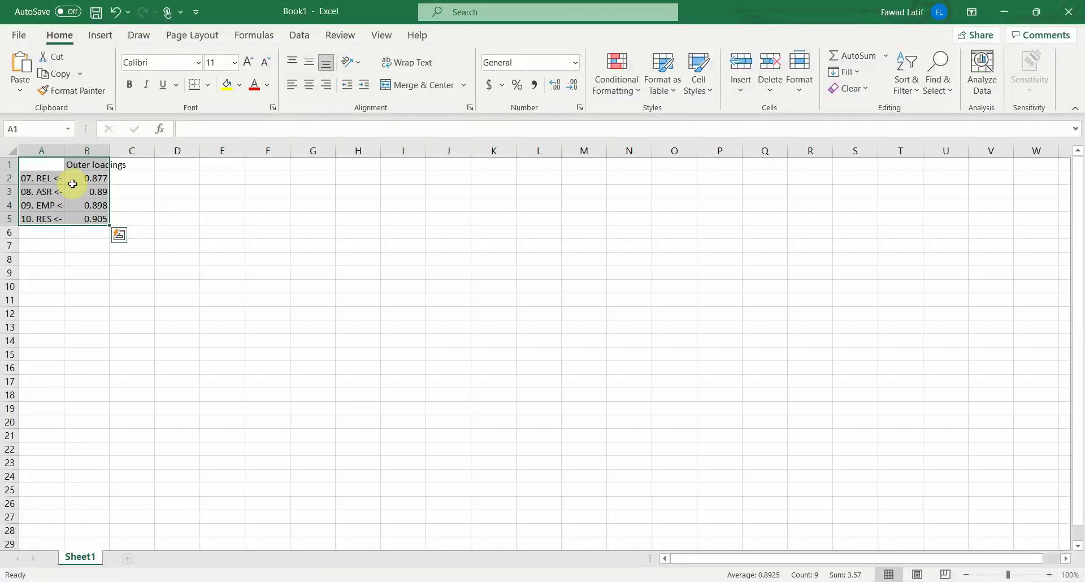
pyautogui.doubleClick(109, 147)
pyautogui.doubleClick(68, 151)
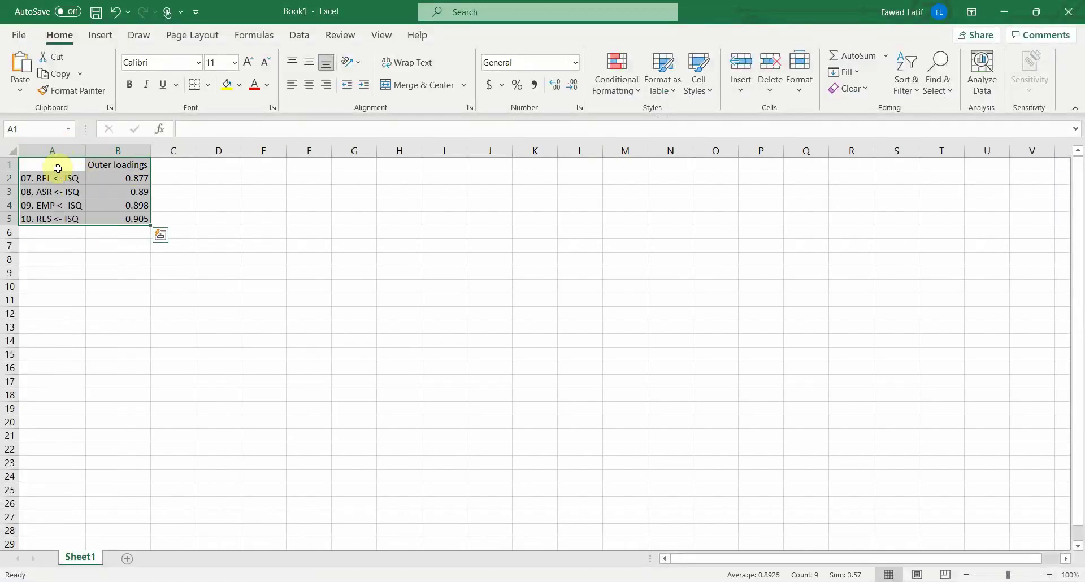
# Go through the four ISQ indicator labels REL, ASR, EMP and RES in cells A2 to A5
pyautogui.click(42, 176)
pyautogui.click(38, 193)
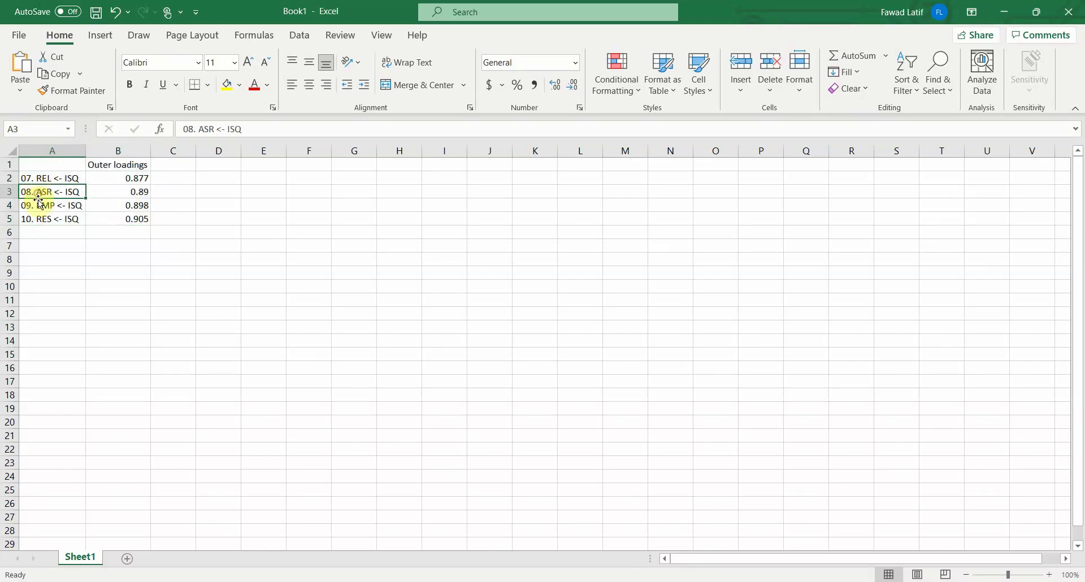
pyautogui.click(38, 206)
pyautogui.click(38, 220)
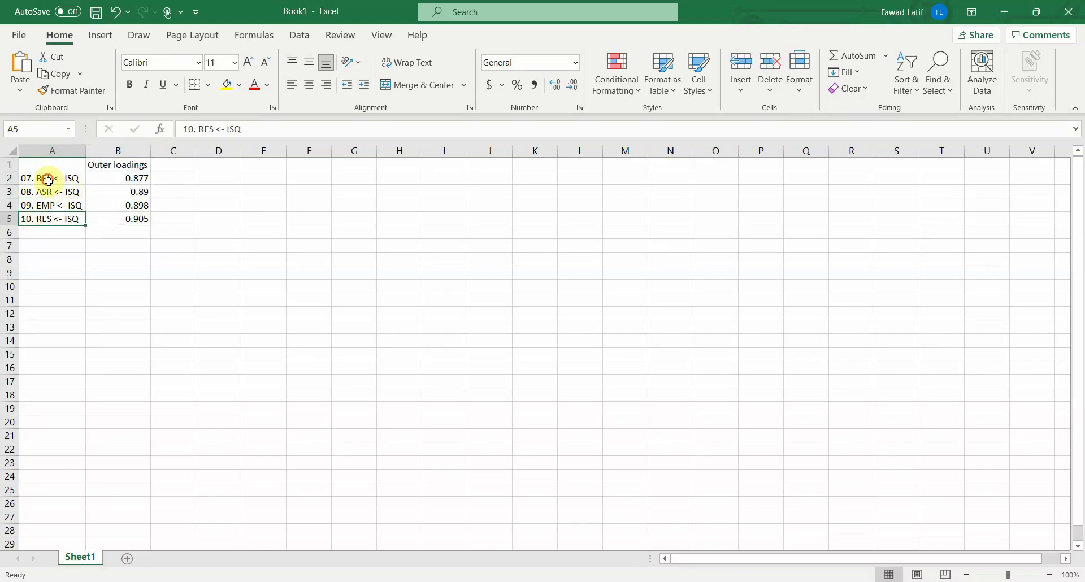
pyautogui.click(49, 179)
pyautogui.click(46, 192)
pyautogui.click(45, 205)
pyautogui.click(44, 219)
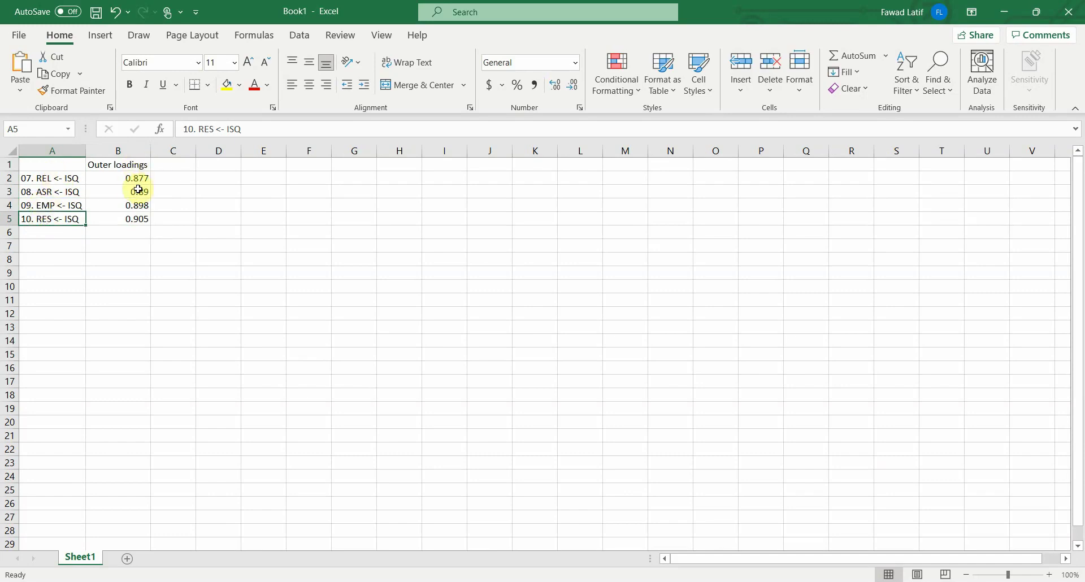
# Select cell C1, then return to SmartPLS and open the construct reliability and validity overview
pyautogui.click(169, 164)
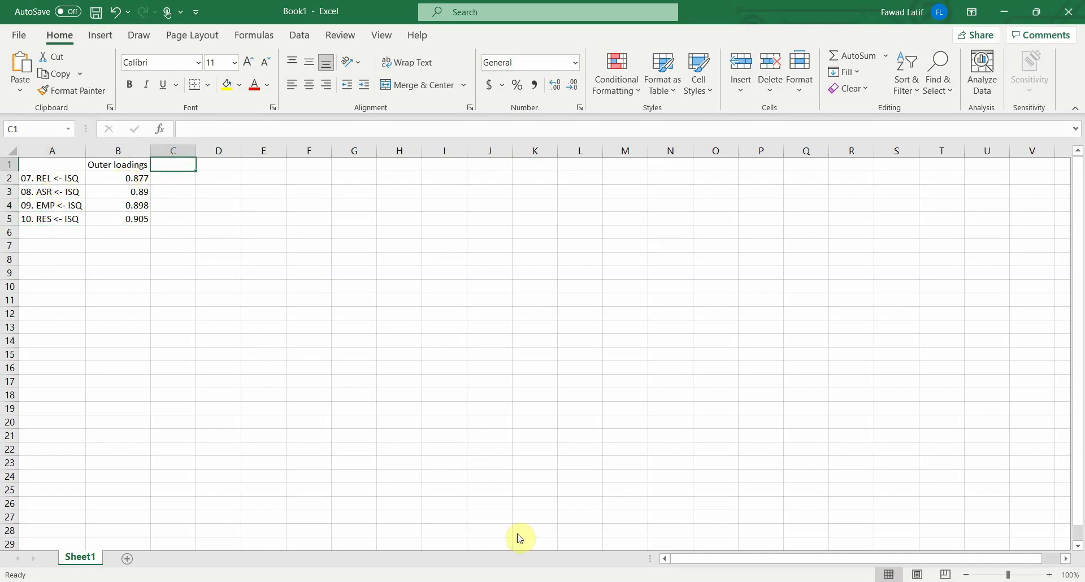
pyautogui.hotkey('alt', 'Tab')
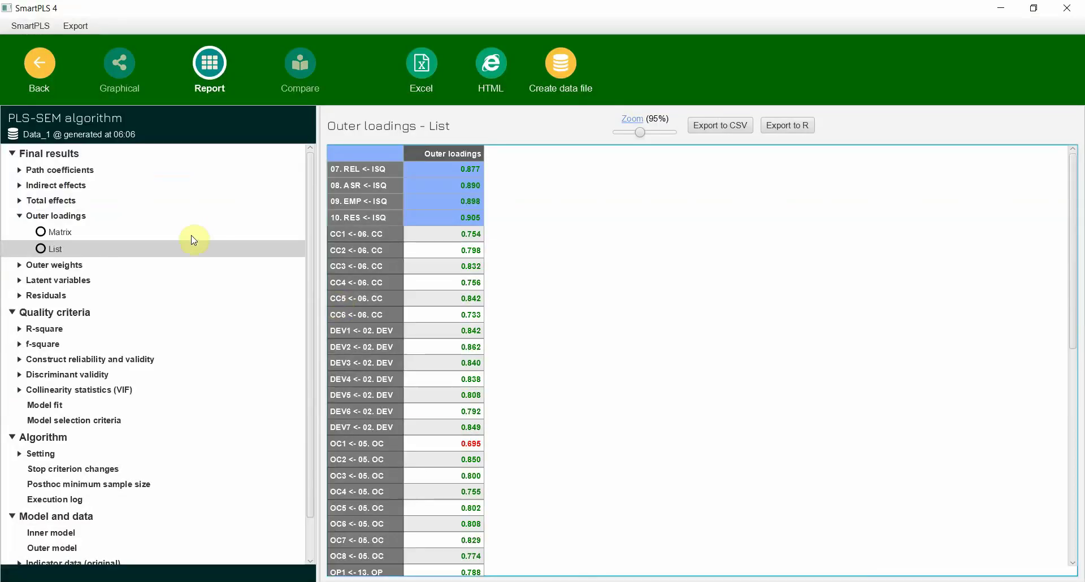
pyautogui.click(55, 360)
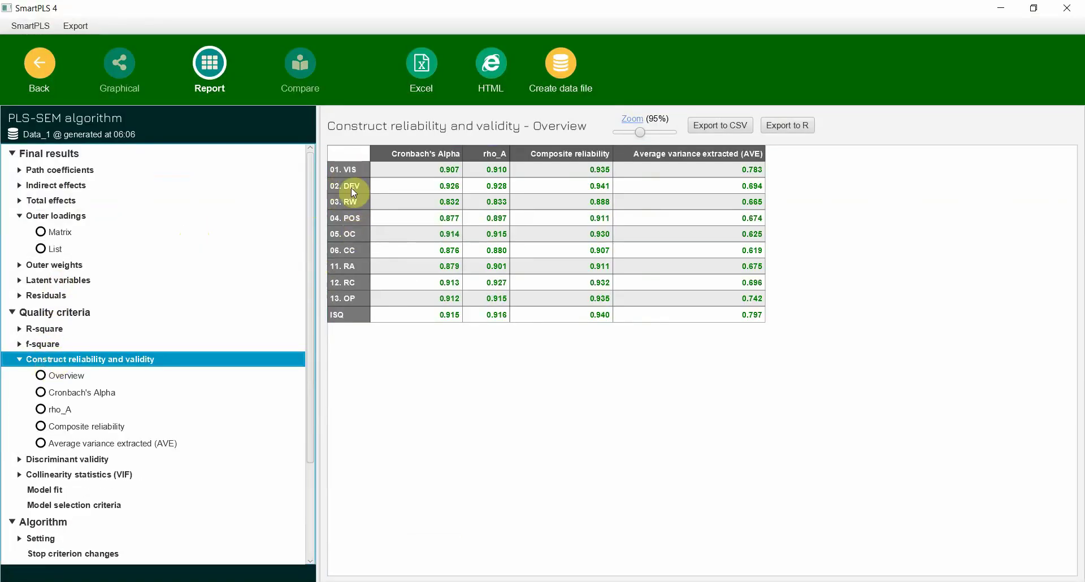
# Copy the ISQ row of the construct reliability and validity overview, and paste it into Excel's Book1 at C2
pyautogui.moveTo(390, 314); pyautogui.dragTo(657, 309)
pyautogui.rightClick(685, 310)
pyautogui.click(698, 323)
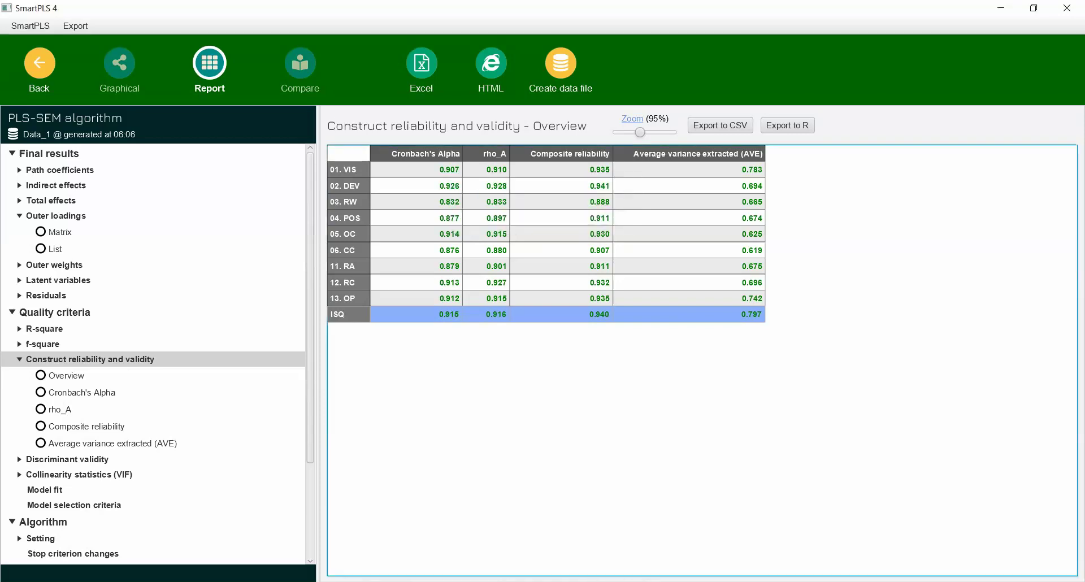
pyautogui.click(428, 536)
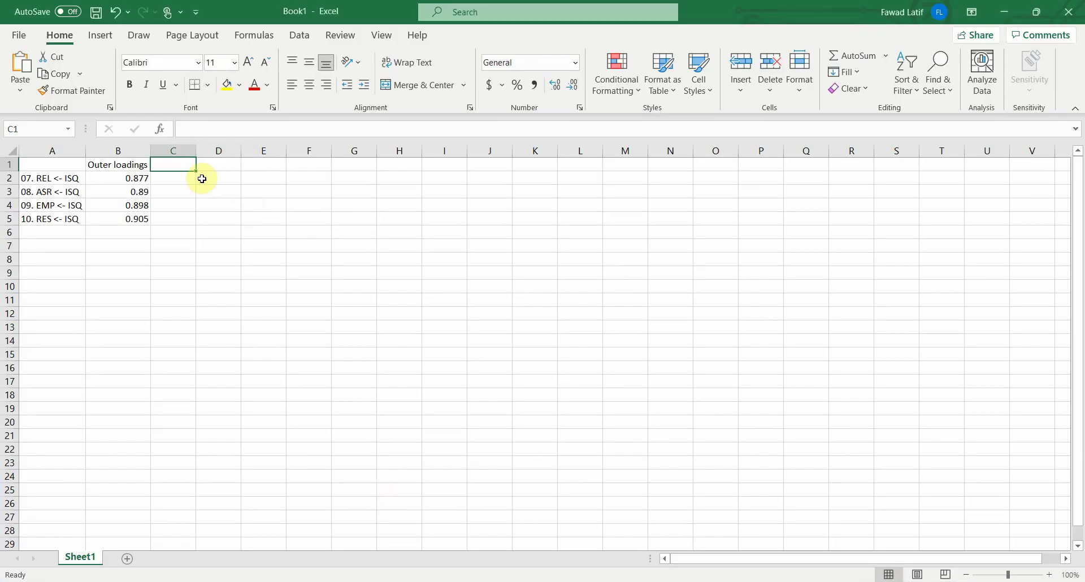
pyautogui.click(170, 178)
pyautogui.rightClick(170, 179)
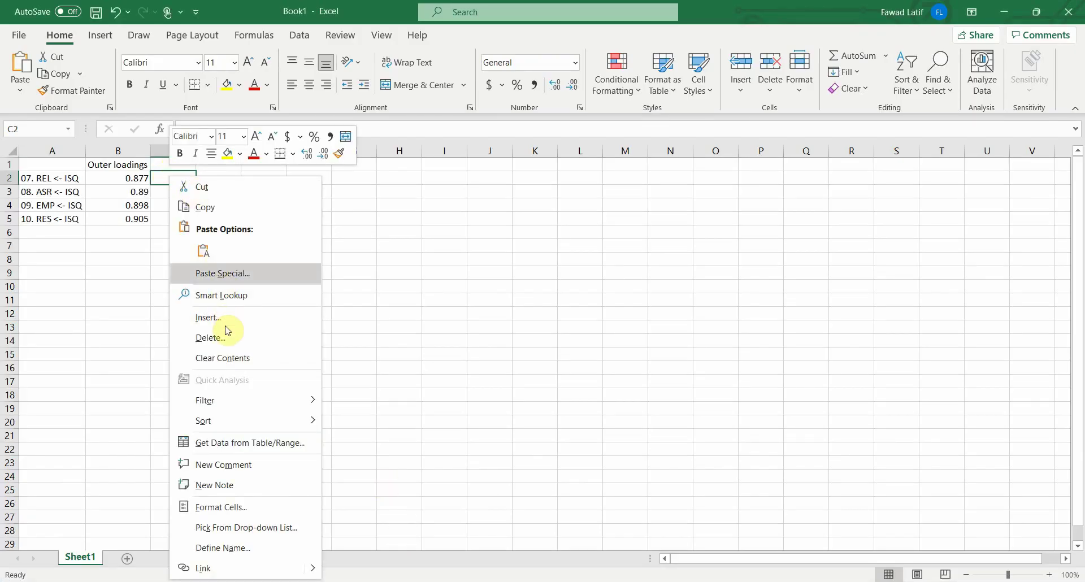
pyautogui.click(204, 252)
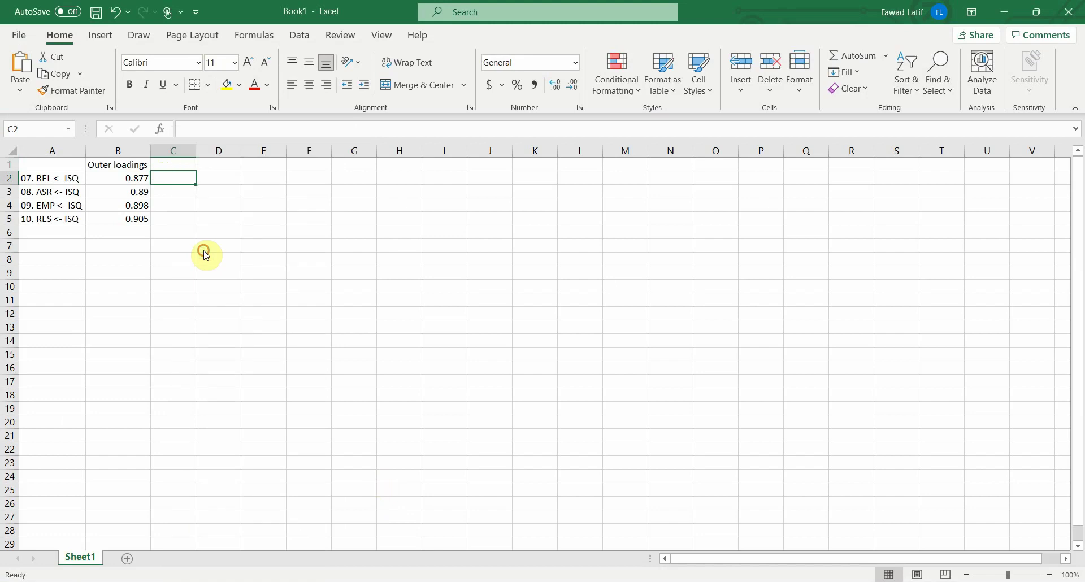
# Delete column C holding the pasted ISQ label, and enter the heading Alpha in C1
pyautogui.click(183, 164)
pyautogui.rightClick(175, 151)
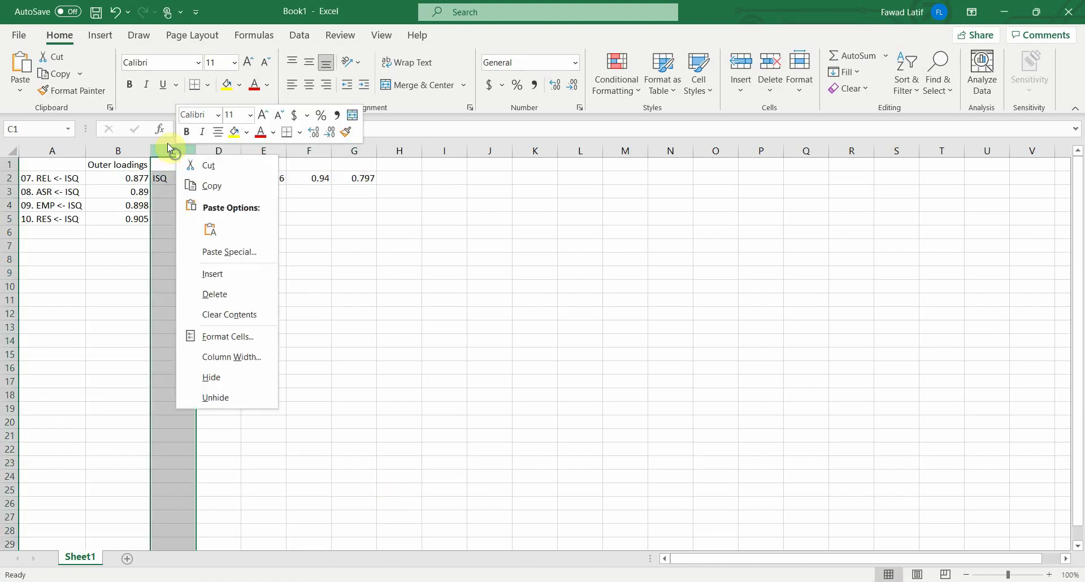
pyautogui.click(220, 289)
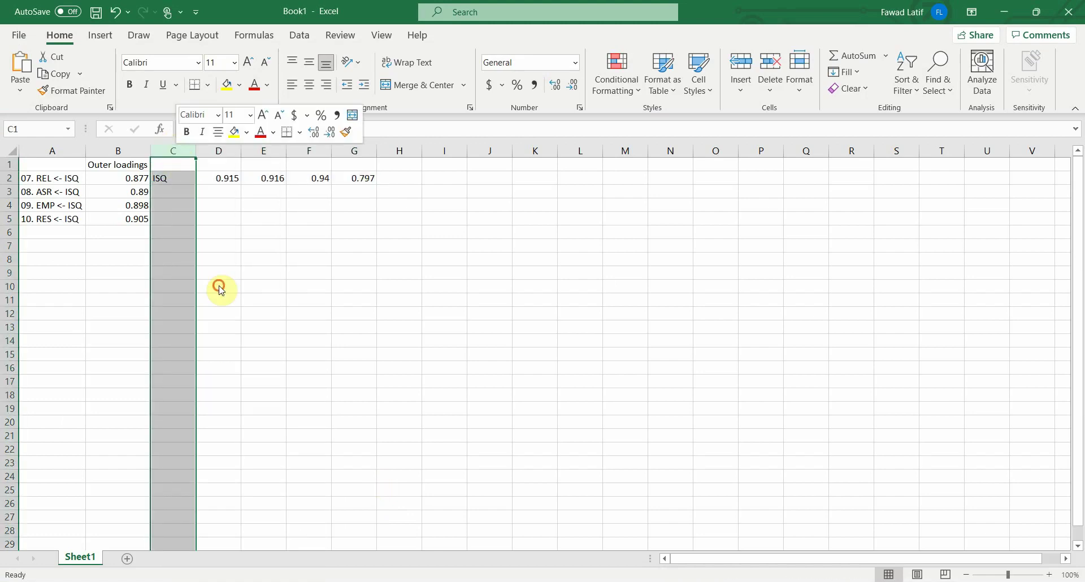
pyautogui.click(178, 169)
pyautogui.write('Alpha')
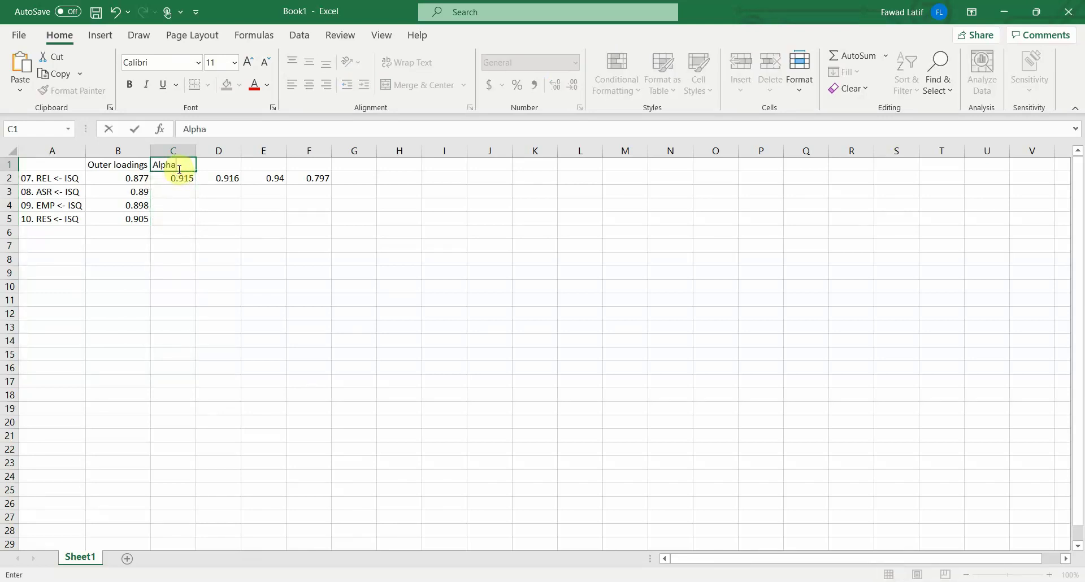
# Delete the rho_A values in column D, and enter the headings CR in D1 and AVE in E1
pyautogui.press('Tab')
pyautogui.write('Rho')
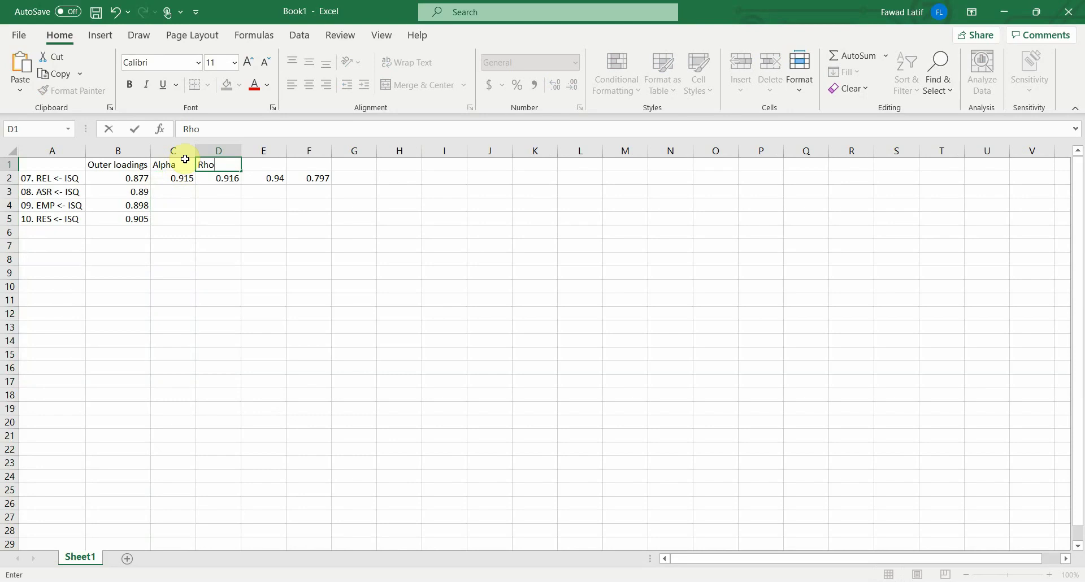
pyautogui.rightClick(219, 151)
pyautogui.click(260, 294)
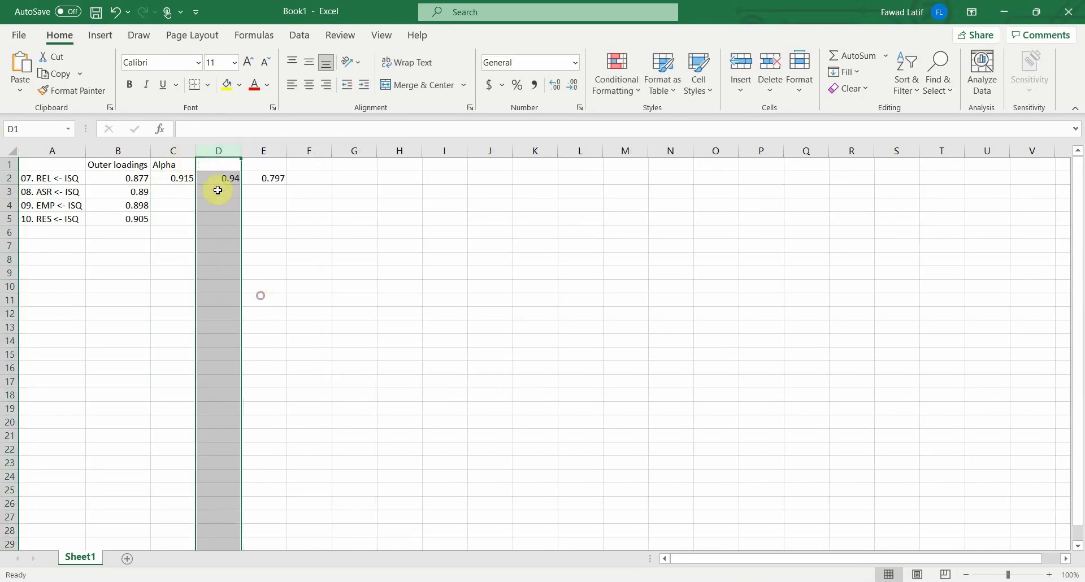
pyautogui.click(217, 161)
pyautogui.write('CR')
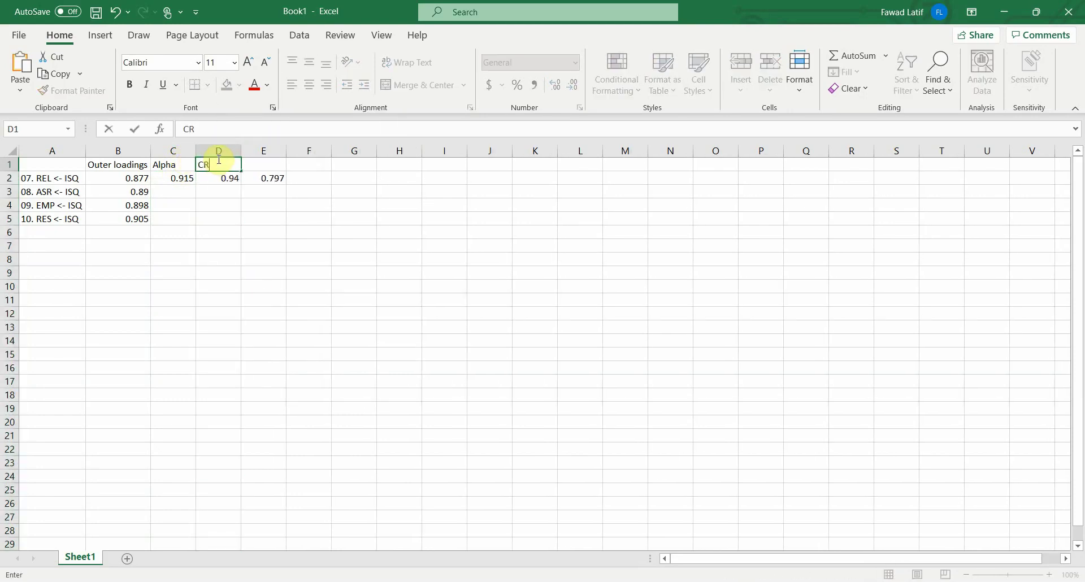
pyautogui.press('Right')
pyautogui.write('AVE')
pyautogui.press('Return')
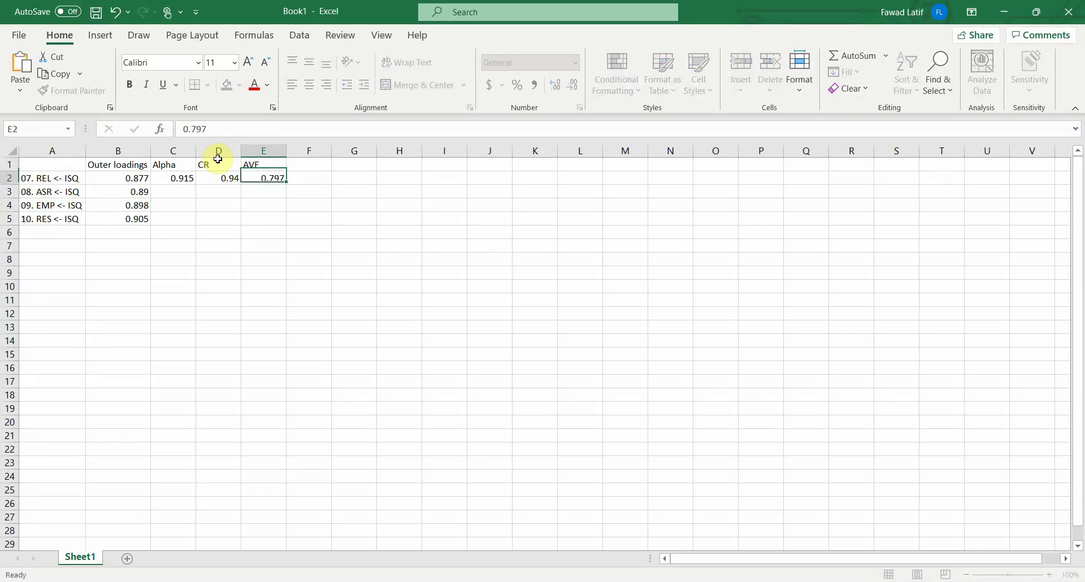
# Format cells B2 to E5 as Number with three decimal places
pyautogui.moveTo(34, 164); pyautogui.dragTo(249, 218)
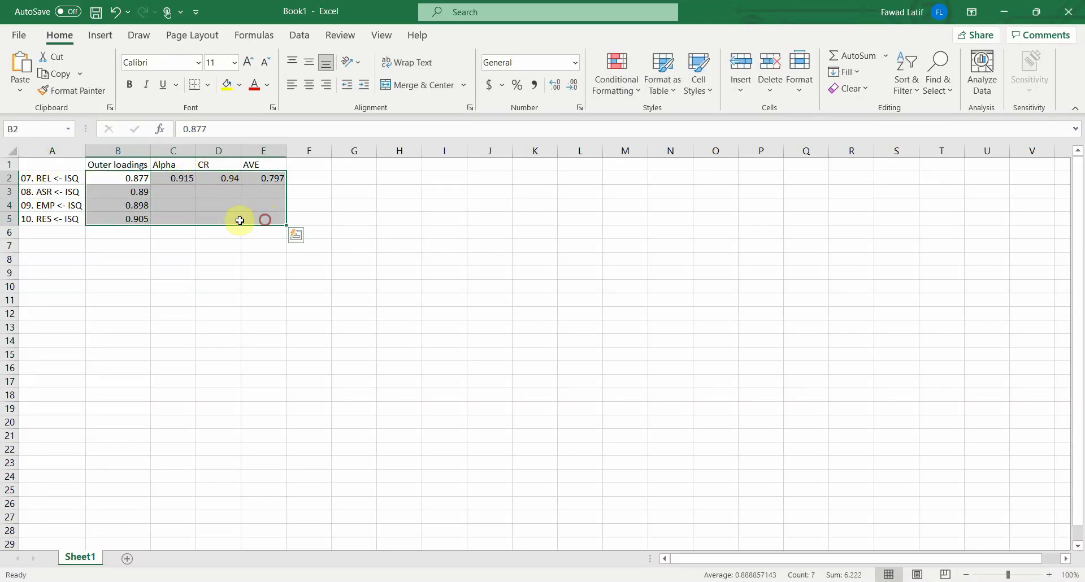
pyautogui.rightClick(166, 199)
pyautogui.click(273, 505)
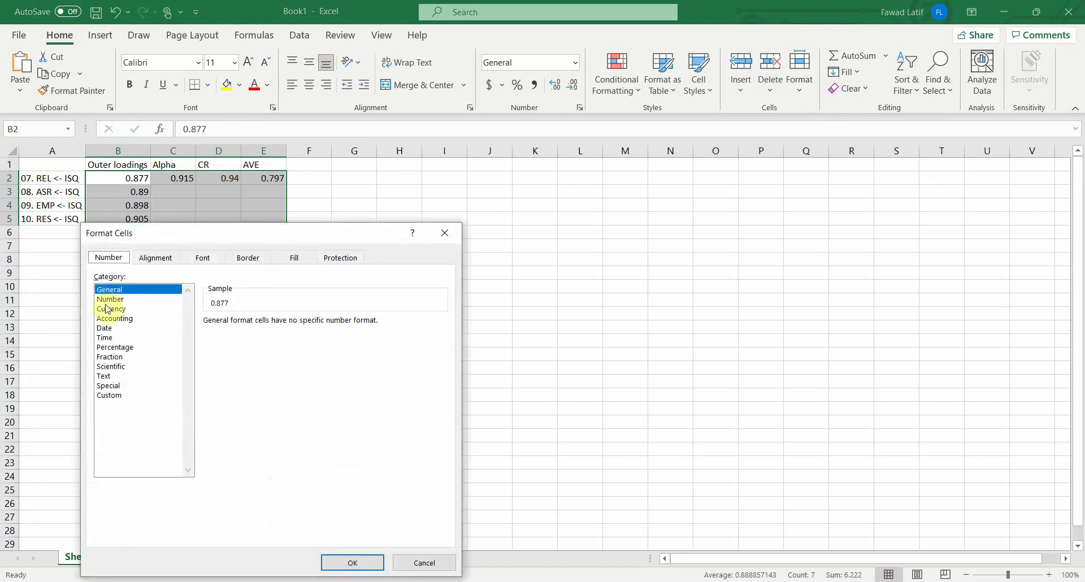
pyautogui.click(107, 300)
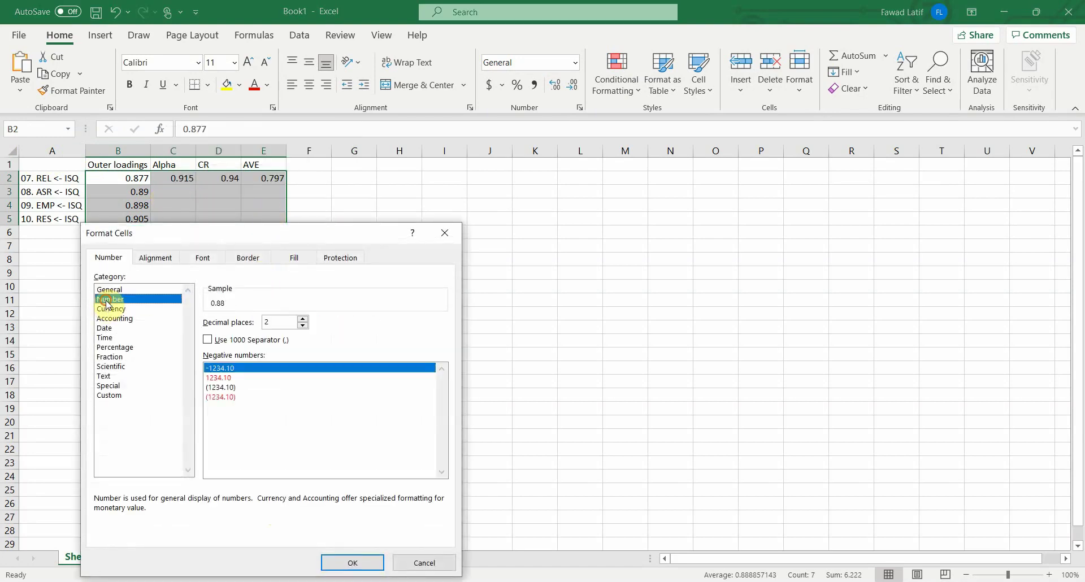
pyautogui.click(303, 318)
pyautogui.click(351, 562)
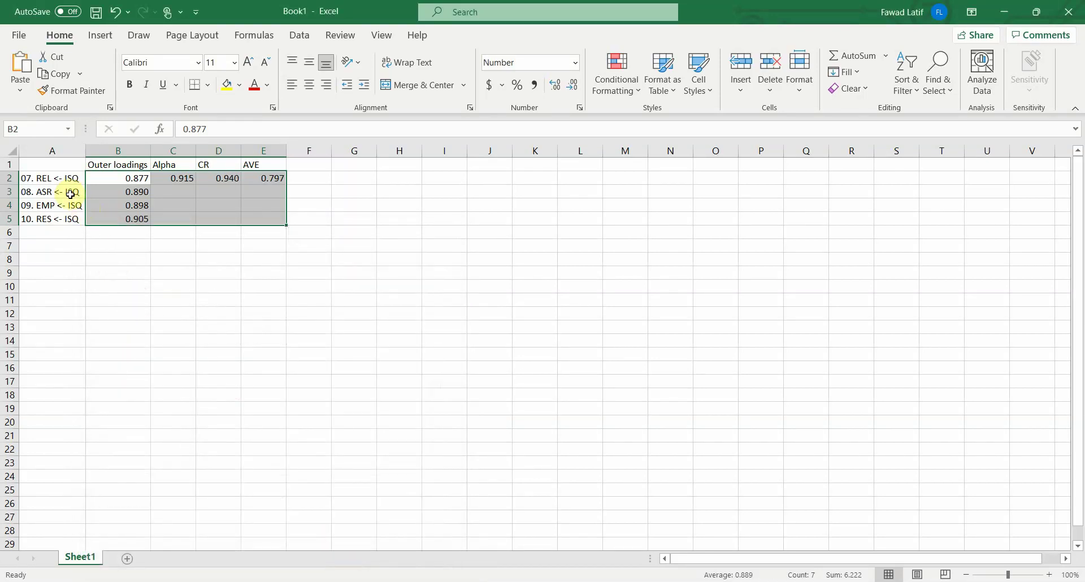
# Copy the range A1 to E5 and paste it into the Word document below the paragraph on the higher order construct ISQ
pyautogui.click(50, 169)
pyautogui.moveTo(50, 170); pyautogui.dragTo(247, 217)
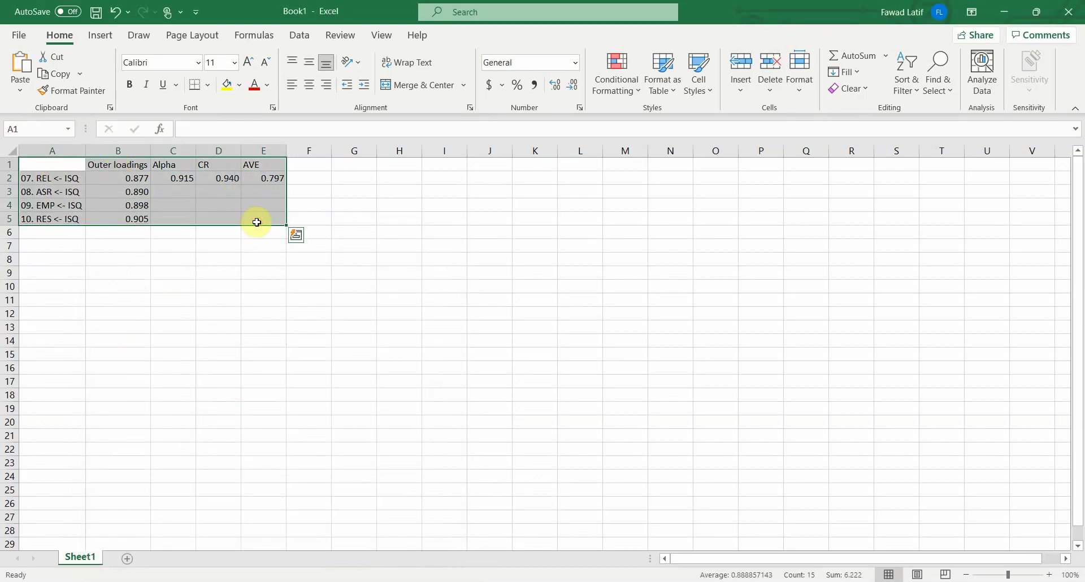
pyautogui.hotkey('ctrl', 'c')
pyautogui.hotkey('alt', 'Tab')
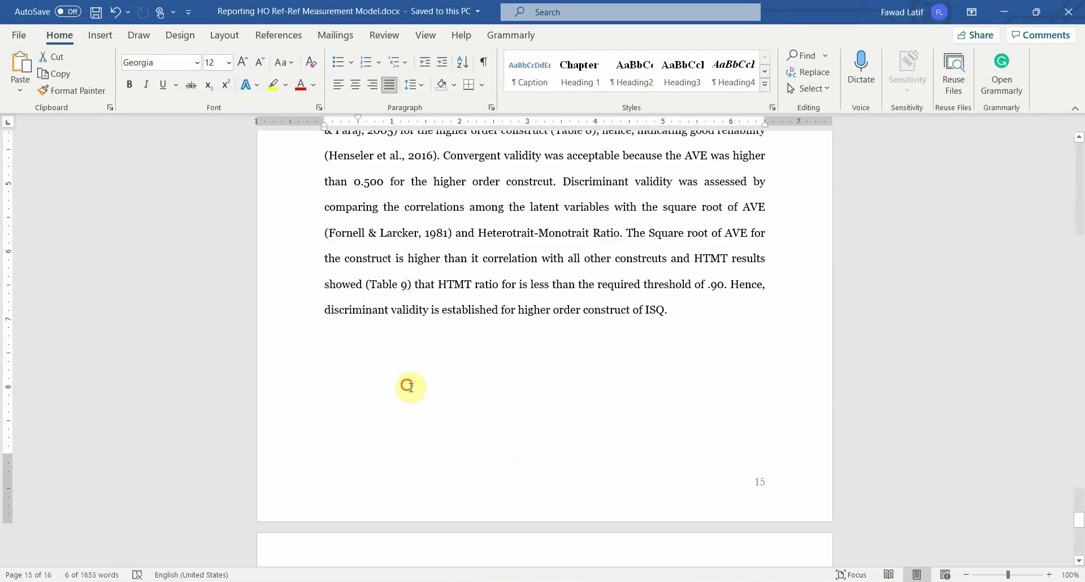
pyautogui.click(410, 387)
pyautogui.hotkey('ctrl', 'v')
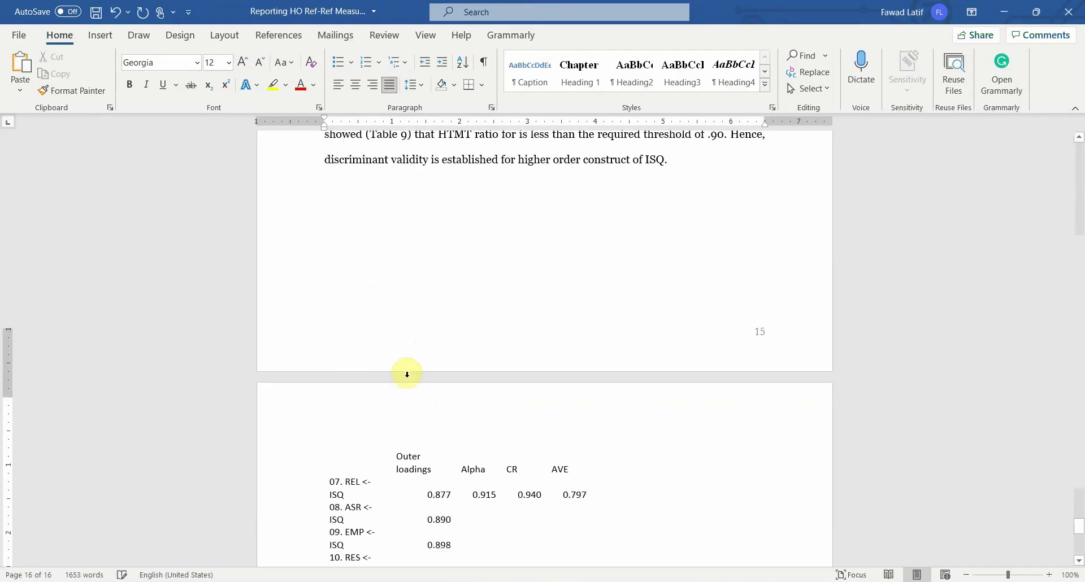
# AutoFit the whole pasted ISQ table to the window width
pyautogui.click(320, 392)
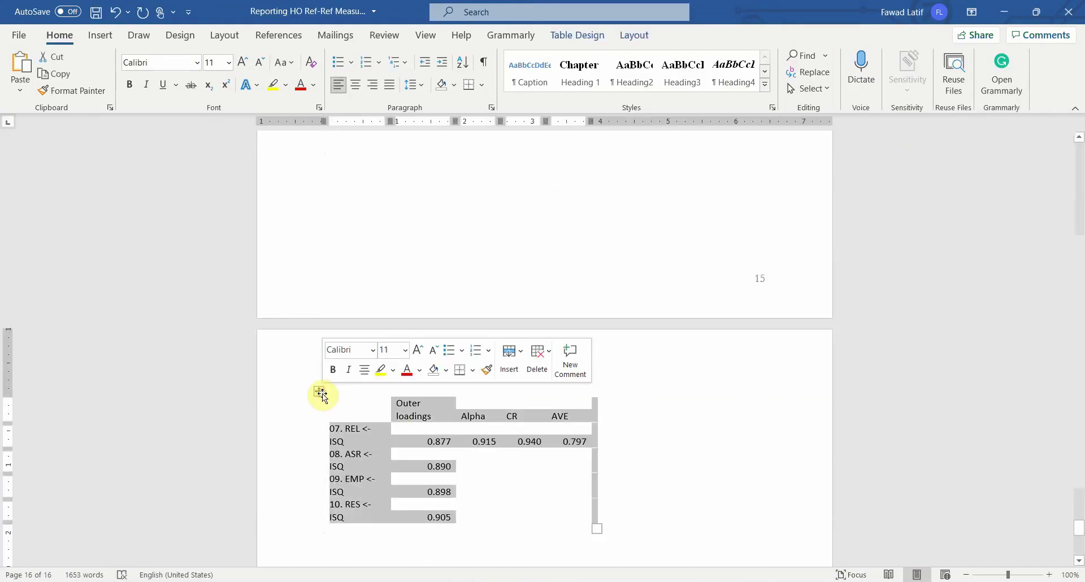
pyautogui.rightClick(320, 393)
pyautogui.moveTo(403, 300)
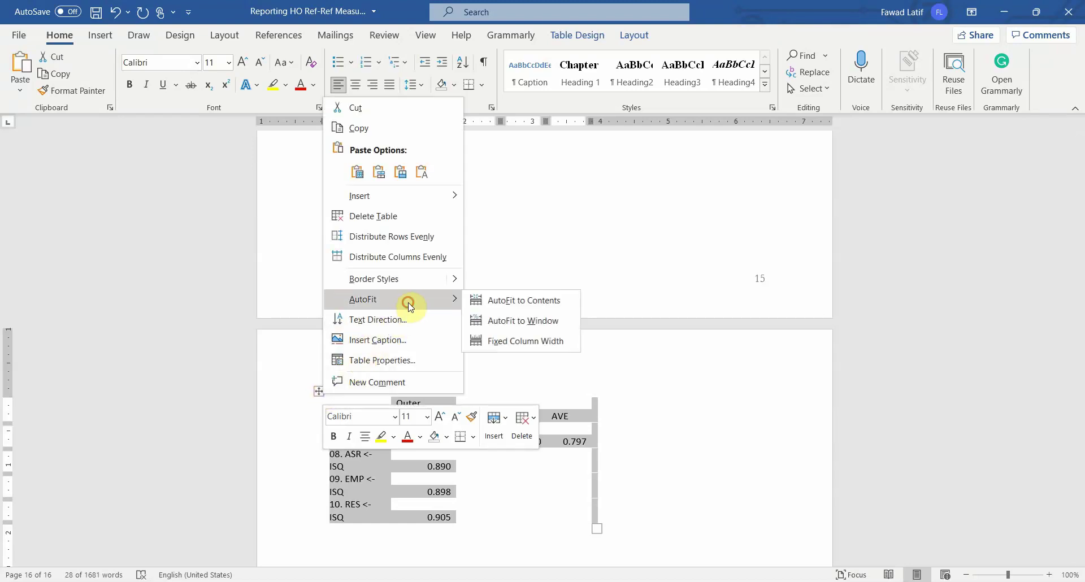
pyautogui.click(522, 317)
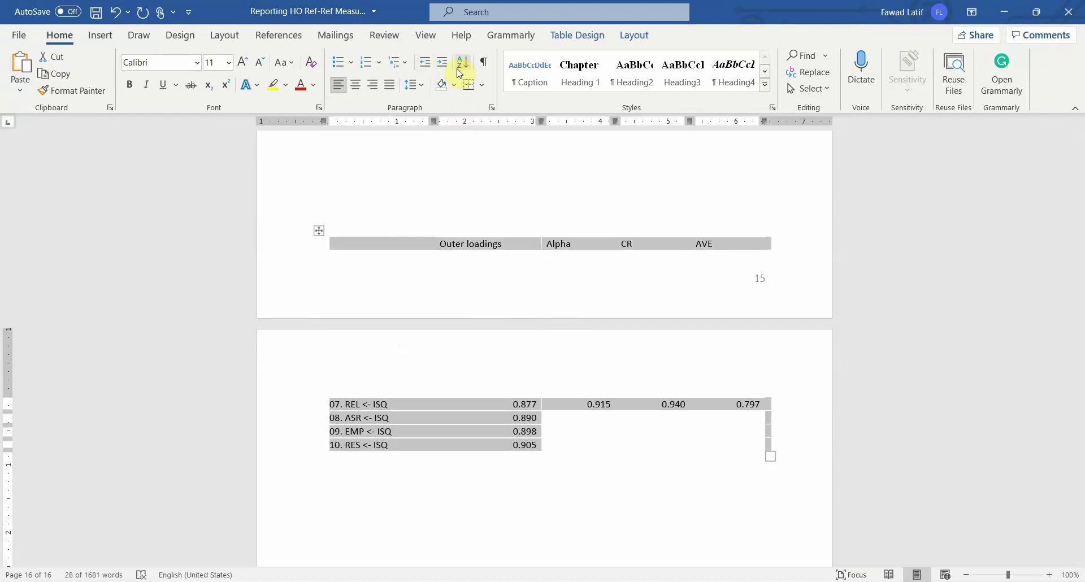
# Add horizontal border lines at the top and bottom of the ISQ table and beneath its header row
pyautogui.click(469, 92)
pyautogui.click(483, 89)
pyautogui.click(490, 120)
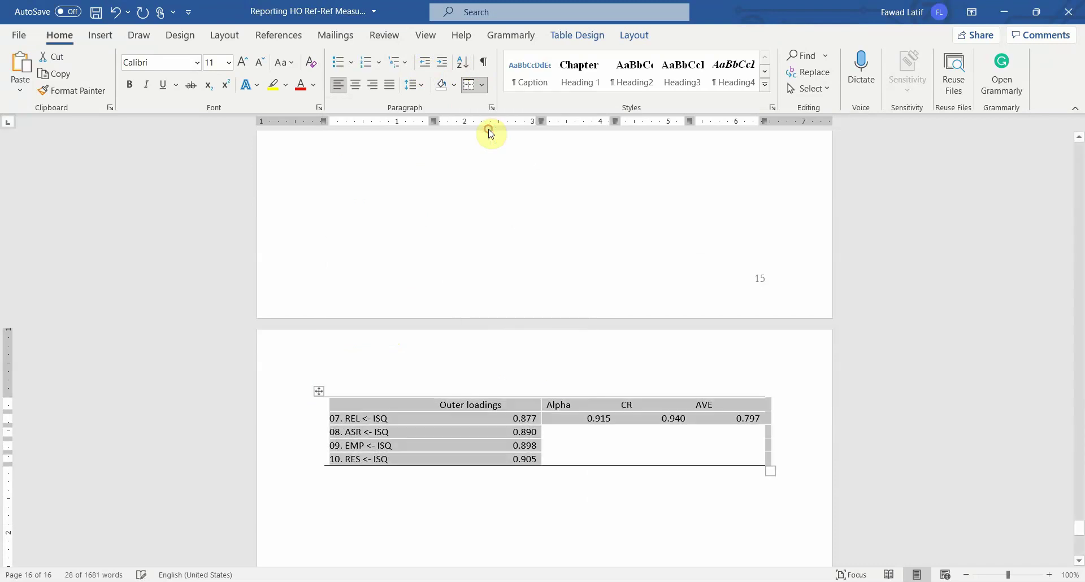
pyautogui.click(378, 404)
pyautogui.moveTo(378, 404); pyautogui.dragTo(729, 403)
pyautogui.click(483, 89)
pyautogui.click(483, 89)
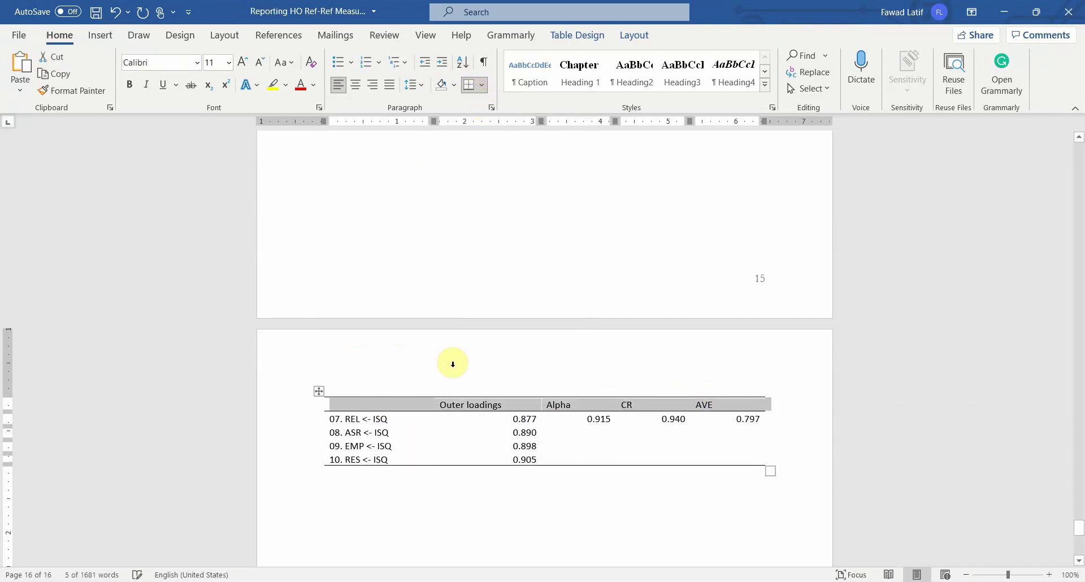
# Centre the Outer loadings, Alpha, CR and AVE columns, and set the whole table's font to Georgia
pyautogui.click(460, 404)
pyautogui.moveTo(461, 395); pyautogui.dragTo(713, 415)
pyautogui.click(349, 85)
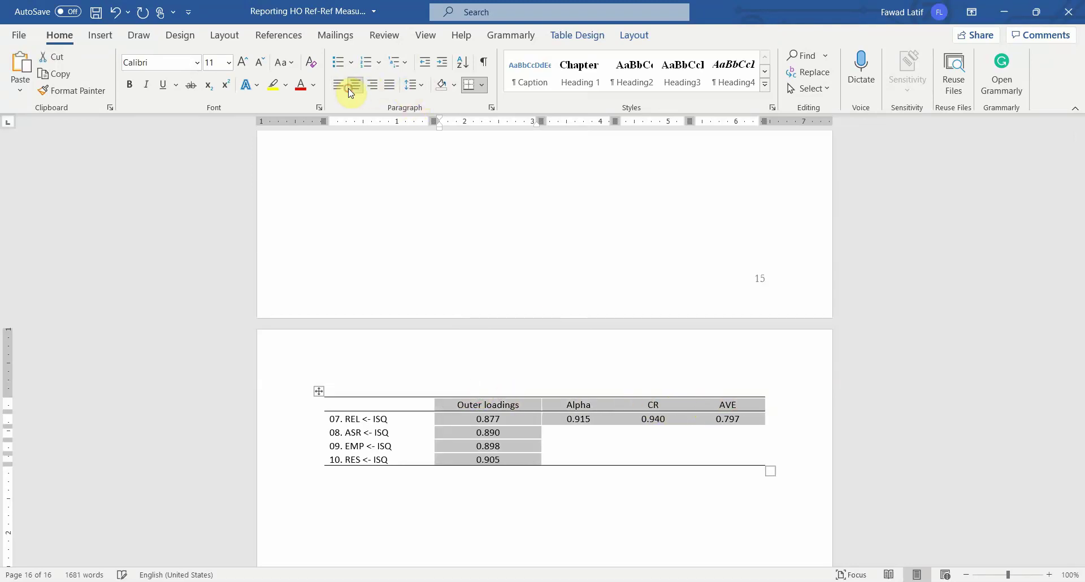
pyautogui.click(319, 392)
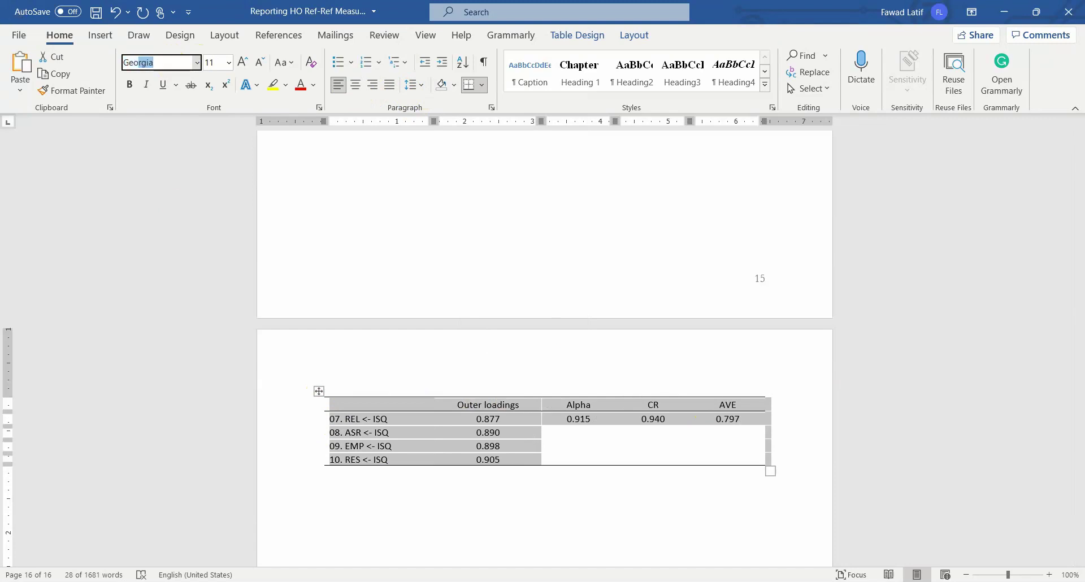
pyautogui.press('Return')
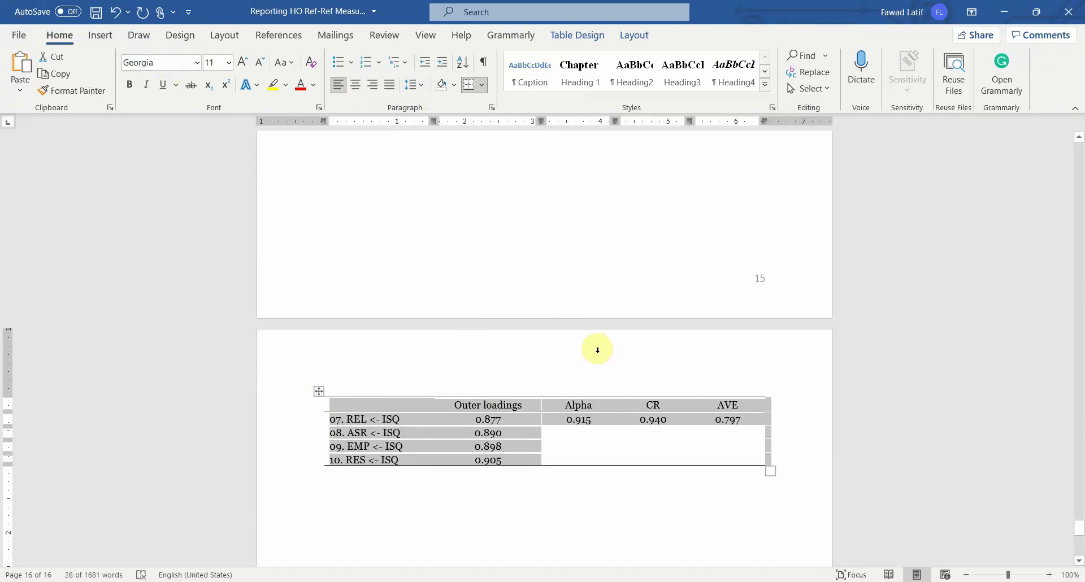
# Check the Table 7 caption, and enter "Table 8. Factor Loadings, Reliability and AVE for HOC (ISQ)" above the ISQ table
pyautogui.scroll(5, 439, 215)
pyautogui.scroll(15, 438, 215)
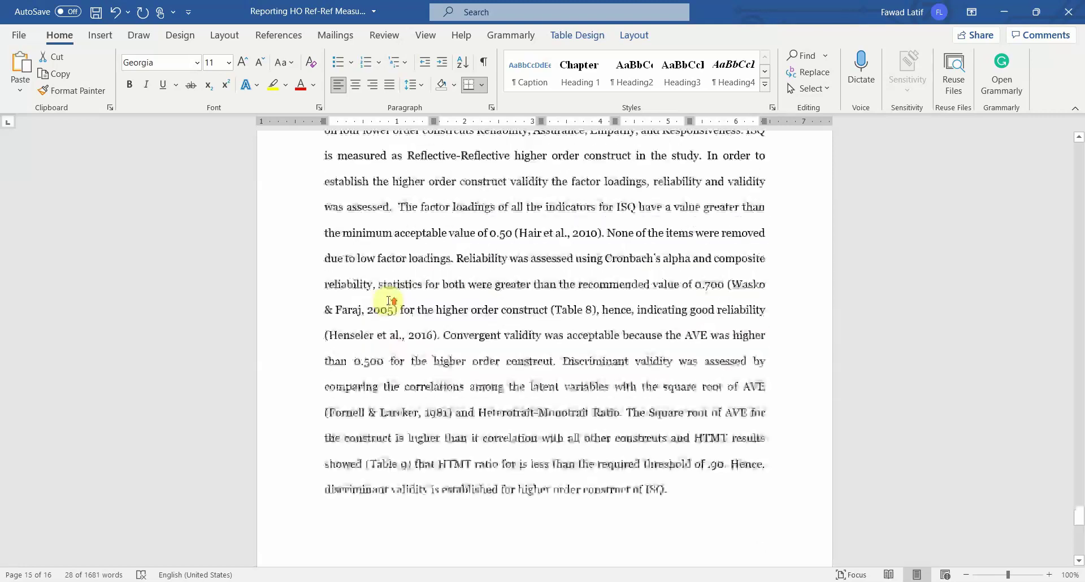
pyautogui.scroll(-15, 271, 404)
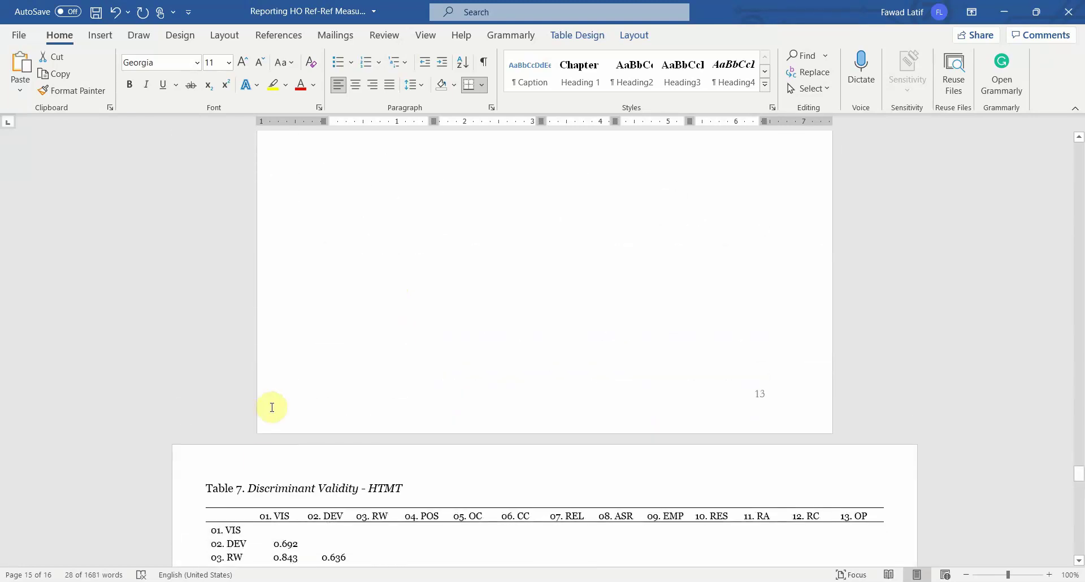
pyautogui.scroll(-12, 362, 389)
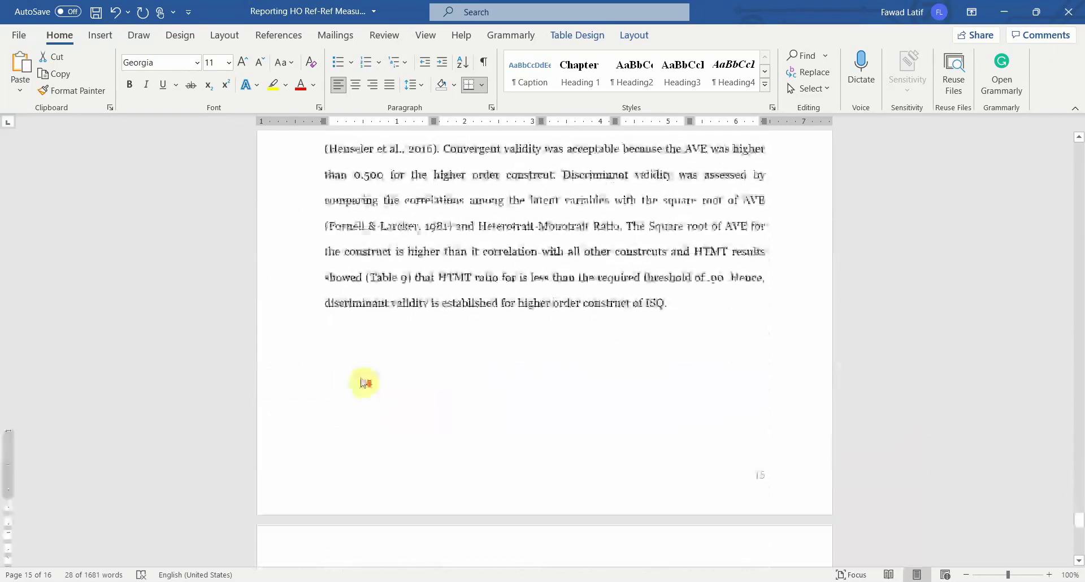
pyautogui.click(380, 227)
pyautogui.press('Return')
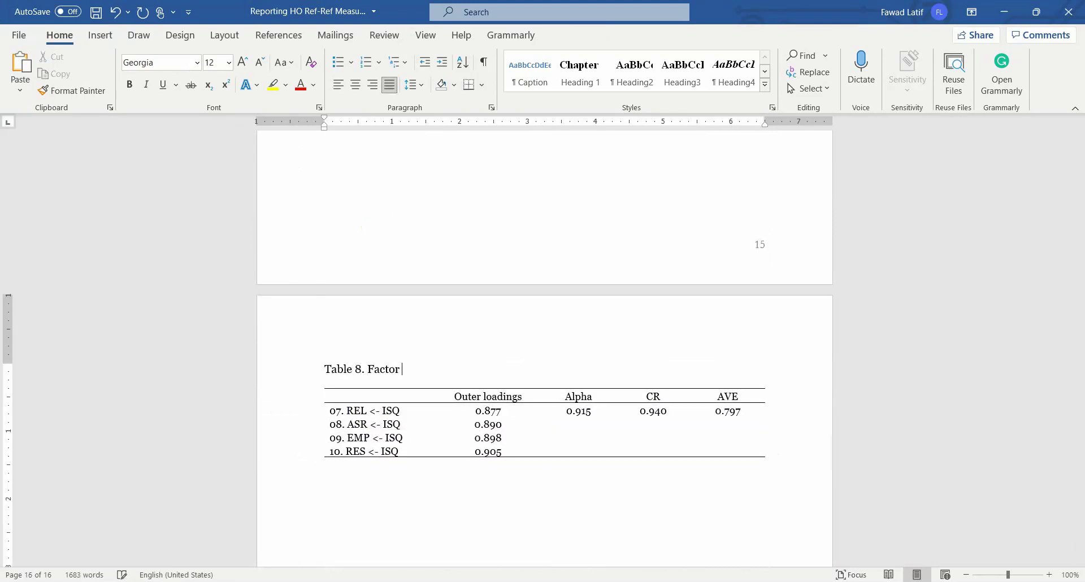
pyautogui.write('Reliability and AVE for HOC (')
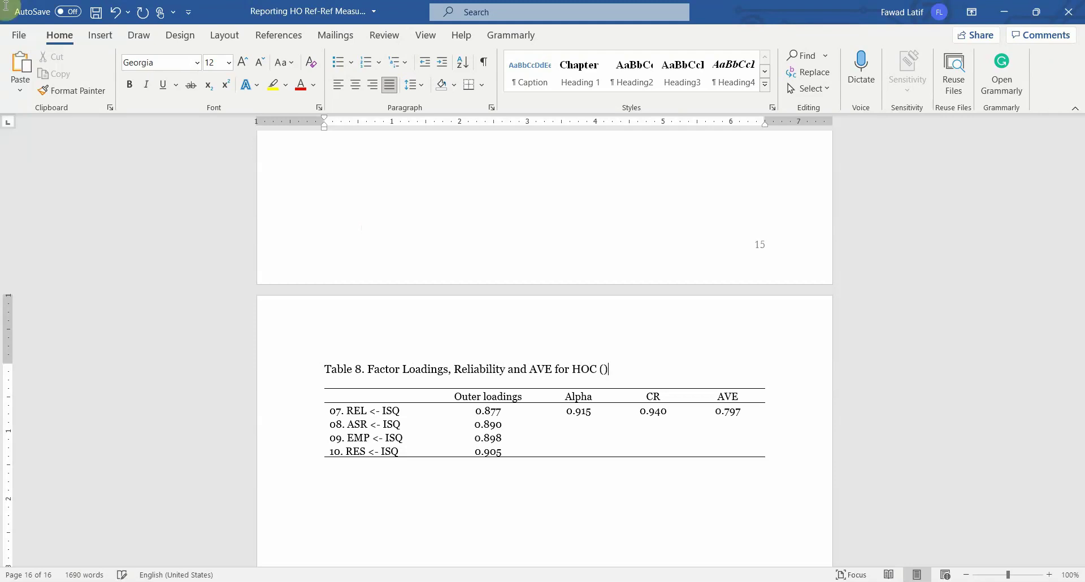
pyautogui.press('Left')
pyautogui.write('ISQ')
pyautogui.press('End')
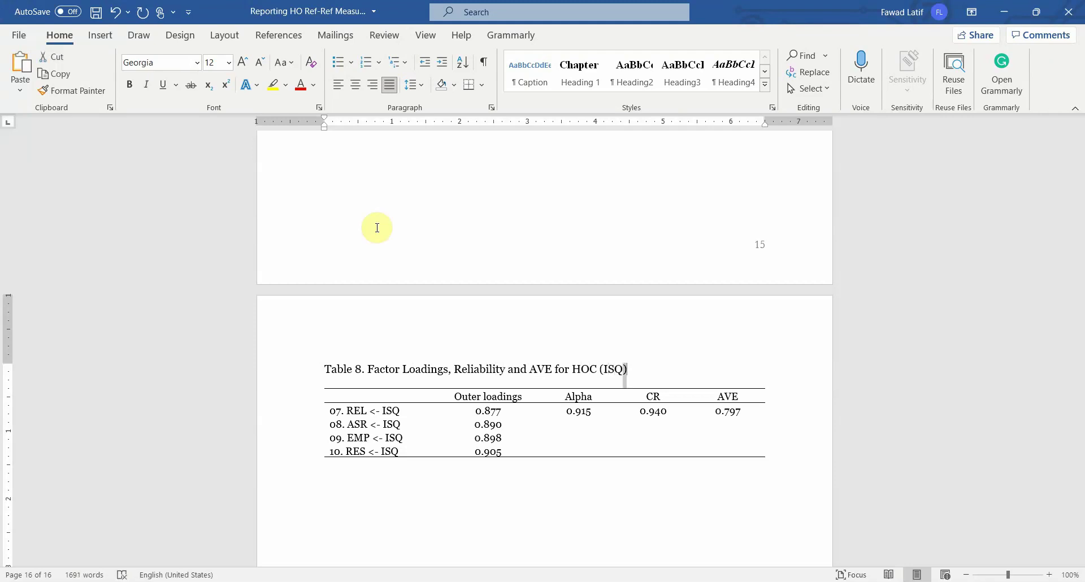
# Italicise the Table 8 caption title after the table number, and save the document
pyautogui.hotkey('shift', 'Left')
pyautogui.hotkey('shift', 'Left')
pyautogui.hotkey('shift', 'Left')
pyautogui.hotkey('shift', 'Left')
pyautogui.hotkey('shift', 'Left')
pyautogui.hotkey('shift', 'Left')
pyautogui.hotkey('shift', 'Left')
pyautogui.hotkey('shift', 'Left')
pyautogui.hotkey('shift', 'Left')
pyautogui.hotkey('shift', 'Left')
pyautogui.hotkey('shift', 'Left')
pyautogui.hotkey('shift', 'Left')
pyautogui.hotkey('shift', 'Left')
pyautogui.hotkey('shift', 'Left')
pyautogui.hotkey('shift', 'Left')
pyautogui.hotkey('shift', 'Left')
pyautogui.hotkey('shift', 'Left')
pyautogui.hotkey('shift', 'Left')
pyautogui.hotkey('shift', 'Left')
pyautogui.hotkey('shift', 'Left')
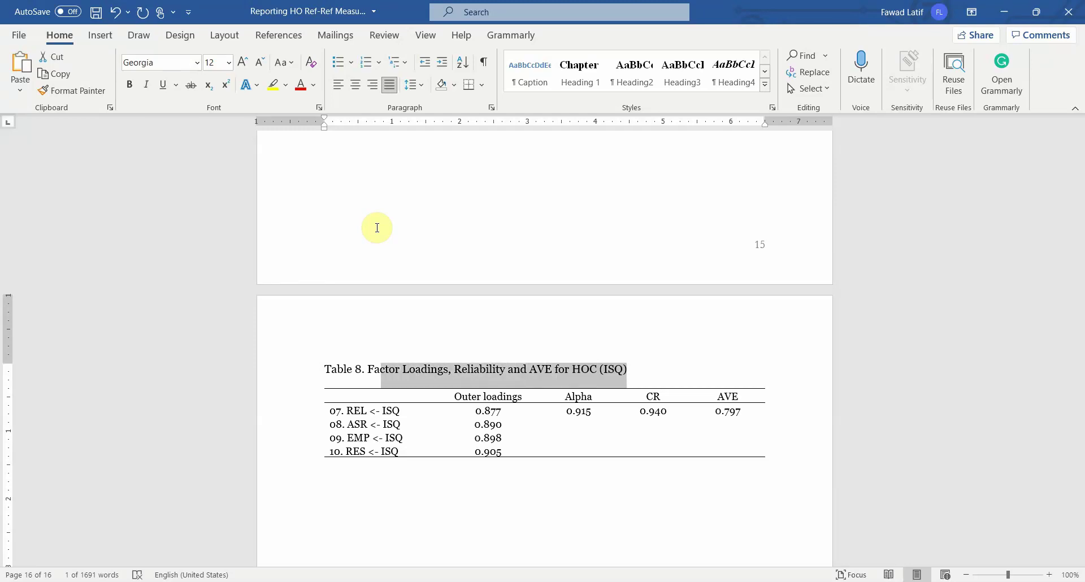
pyautogui.hotkey('ctrl', 'i')
pyautogui.hotkey('ctrl', 's')
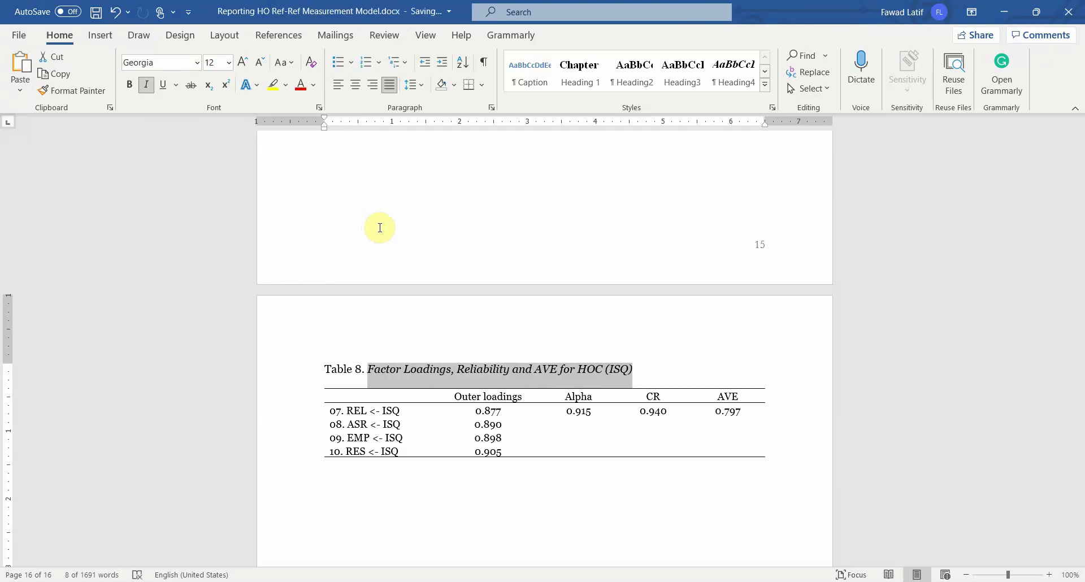
# Review the discriminant validity passage in the ISQ write-up on the page before Table 8
pyautogui.click(513, 485)
pyautogui.scroll(10, 475, 448)
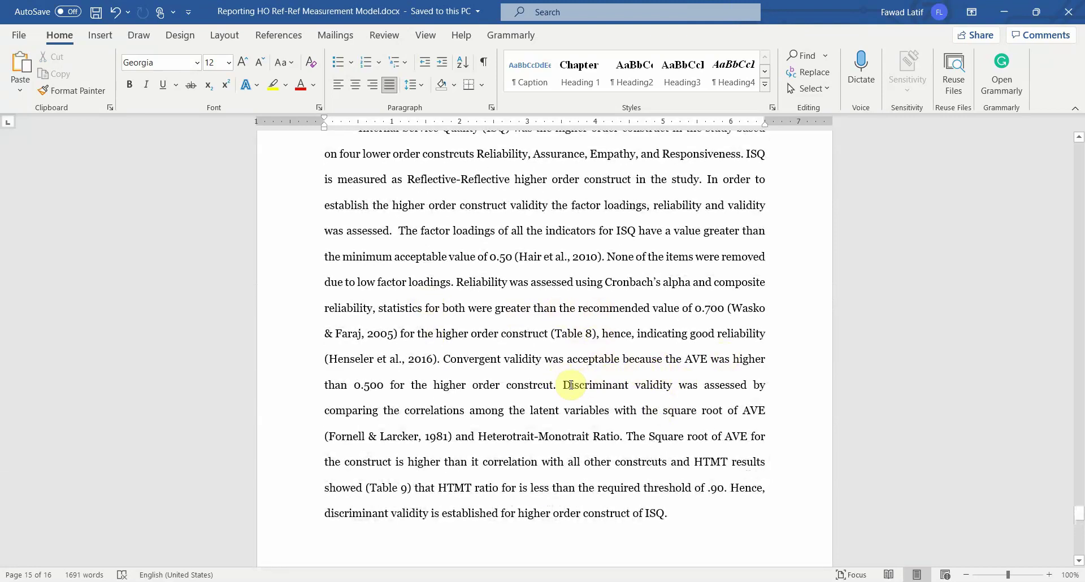
pyautogui.moveTo(562, 385); pyautogui.dragTo(706, 518)
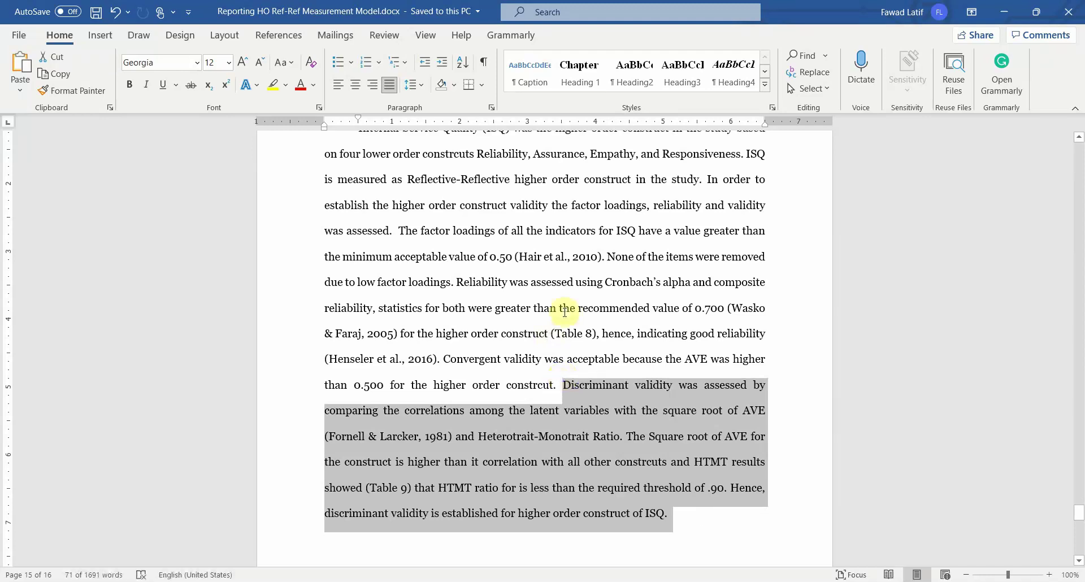
pyautogui.scroll(1, 567, 312)
pyautogui.click(474, 270)
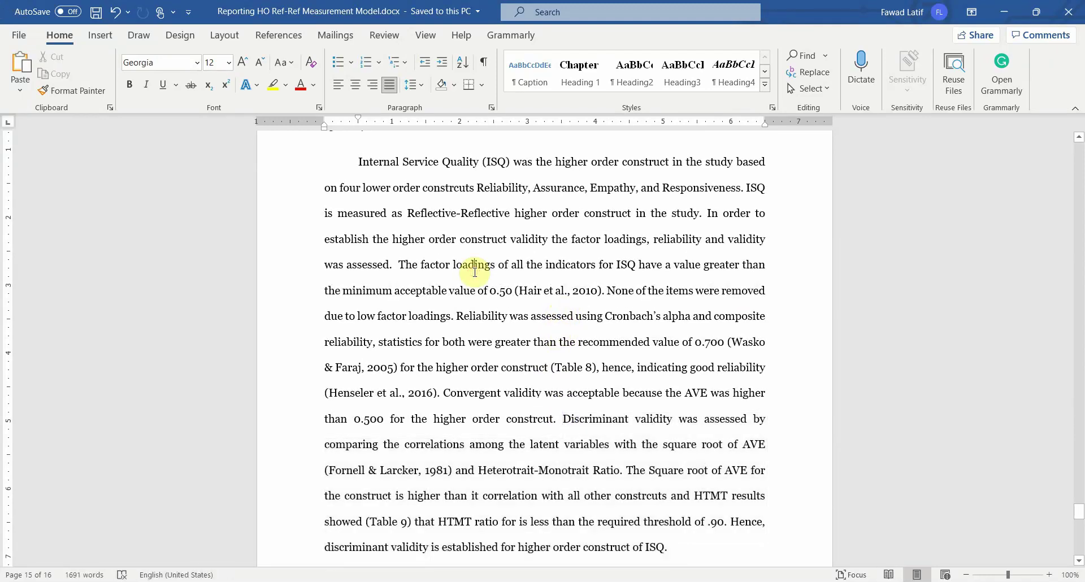
pyautogui.scroll(-10, 474, 270)
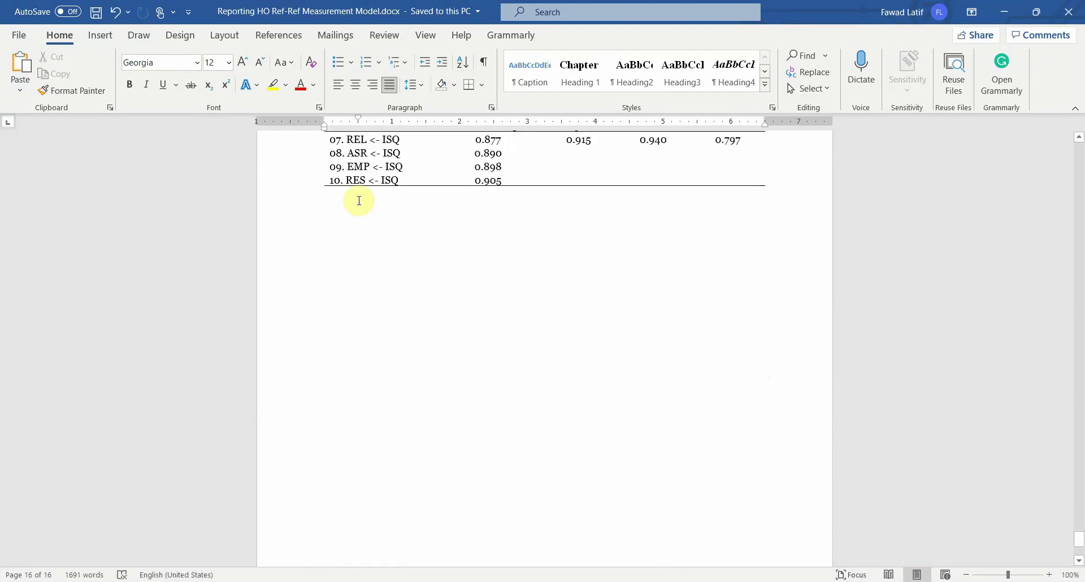
# Switch to SmartPLS and examine the discriminant validity HTMT matrix, comparing the ISQ row with the other constructs' rows
pyautogui.click(357, 220)
pyautogui.hotkey('alt', 'Tab')
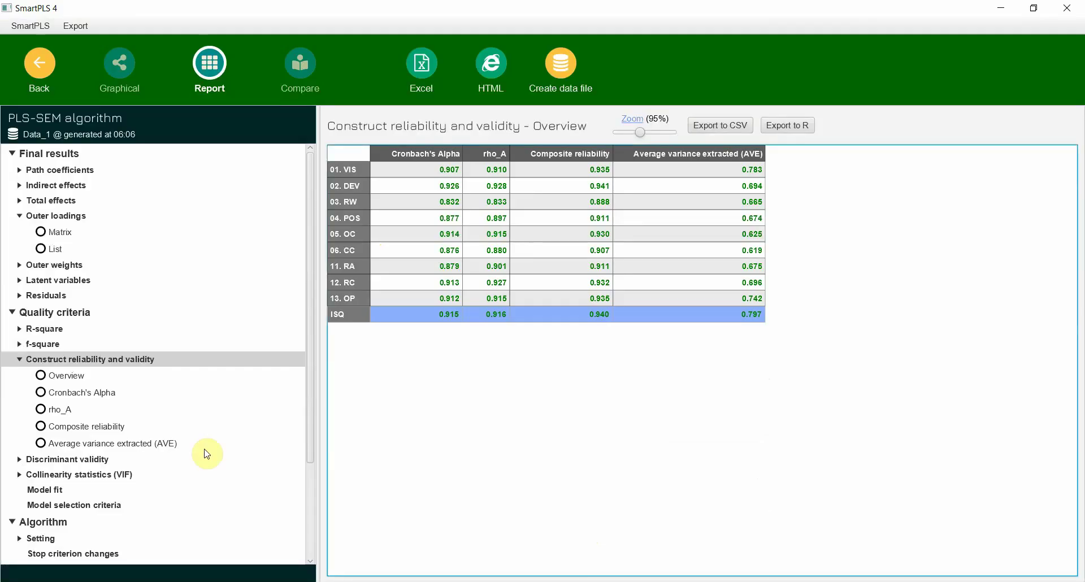
pyautogui.click(61, 465)
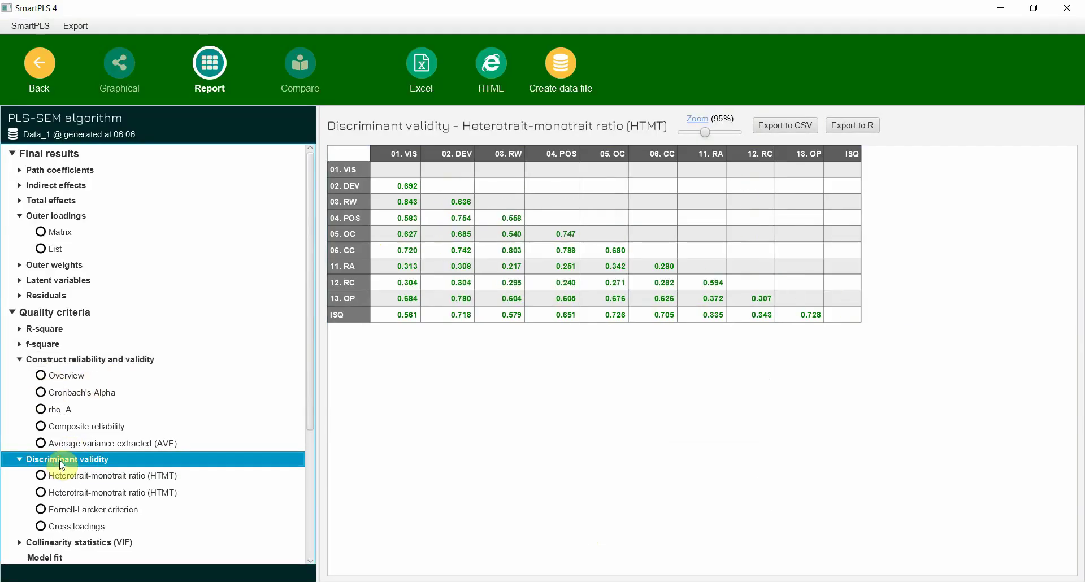
pyautogui.moveTo(347, 321); pyautogui.dragTo(666, 314)
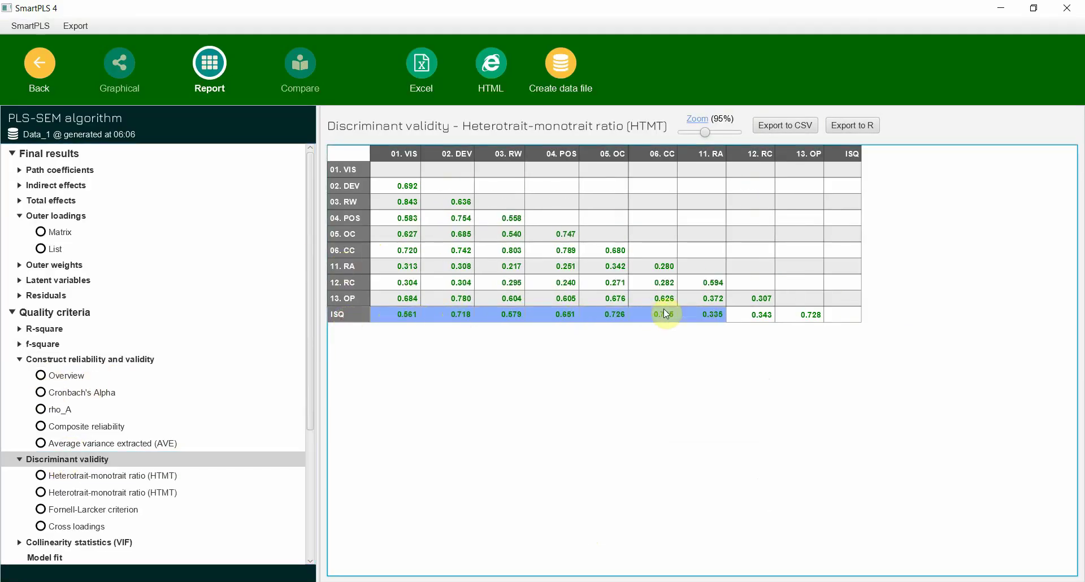
pyautogui.moveTo(808, 311); pyautogui.dragTo(842, 310)
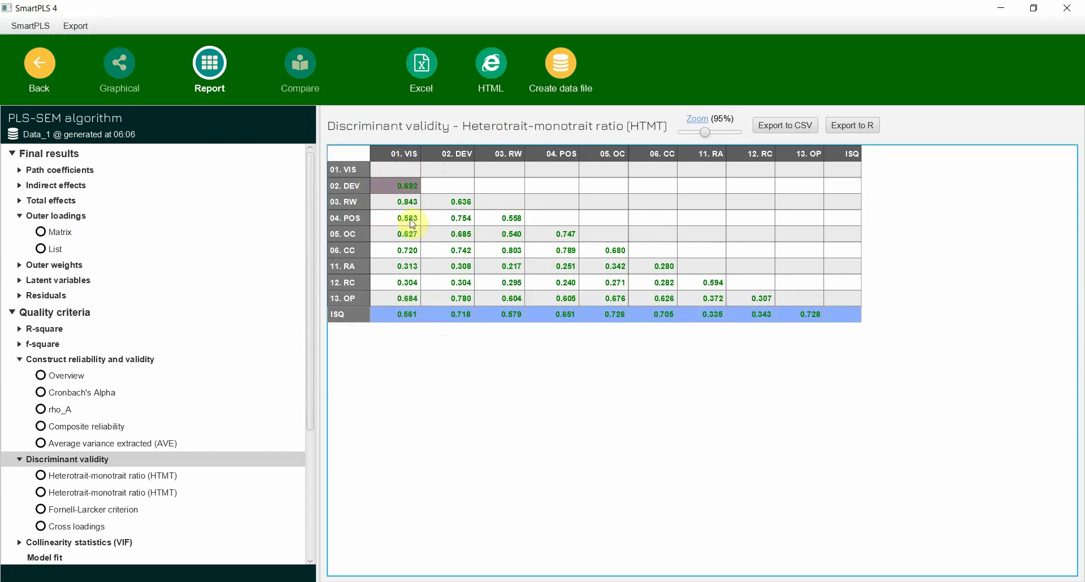
pyautogui.moveTo(380, 169); pyautogui.dragTo(838, 295)
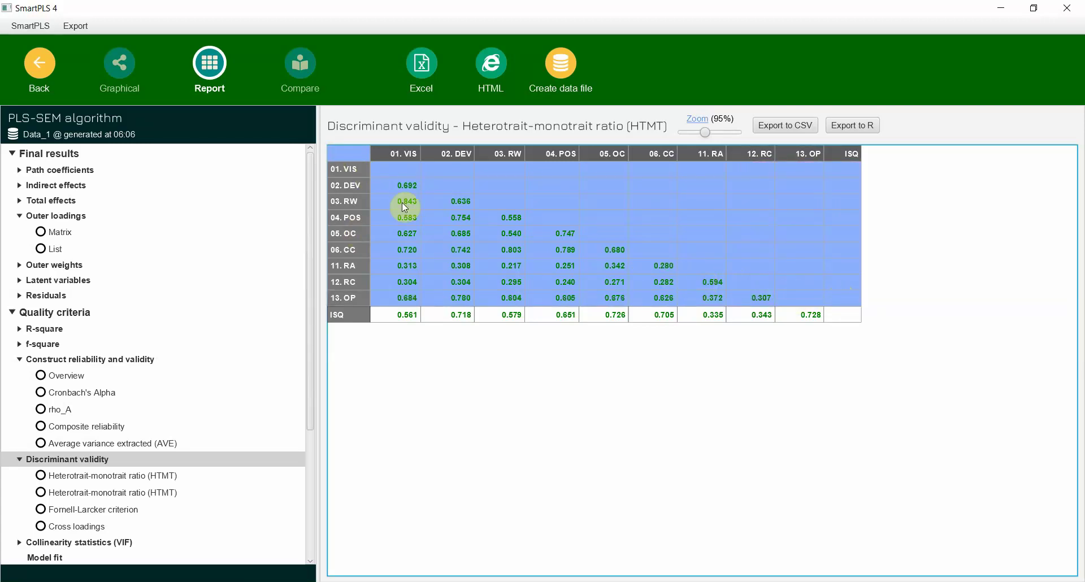
# Return to Word and enter the caption "Table 9. Discriminant Validity" below the ISQ table, followed by a new line
pyautogui.hotkey('alt', 'Tab')
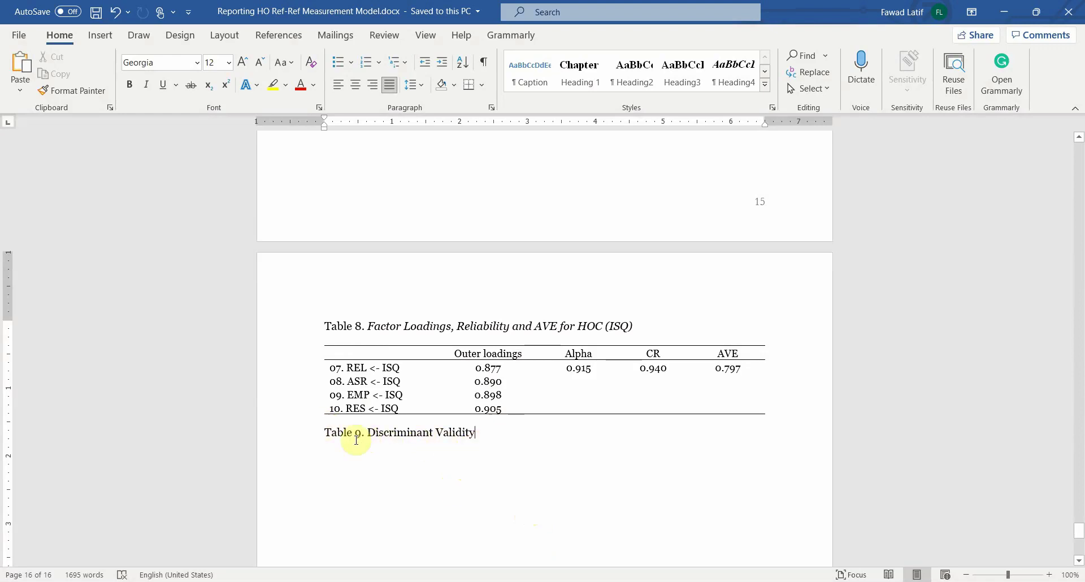
pyautogui.press('Return')
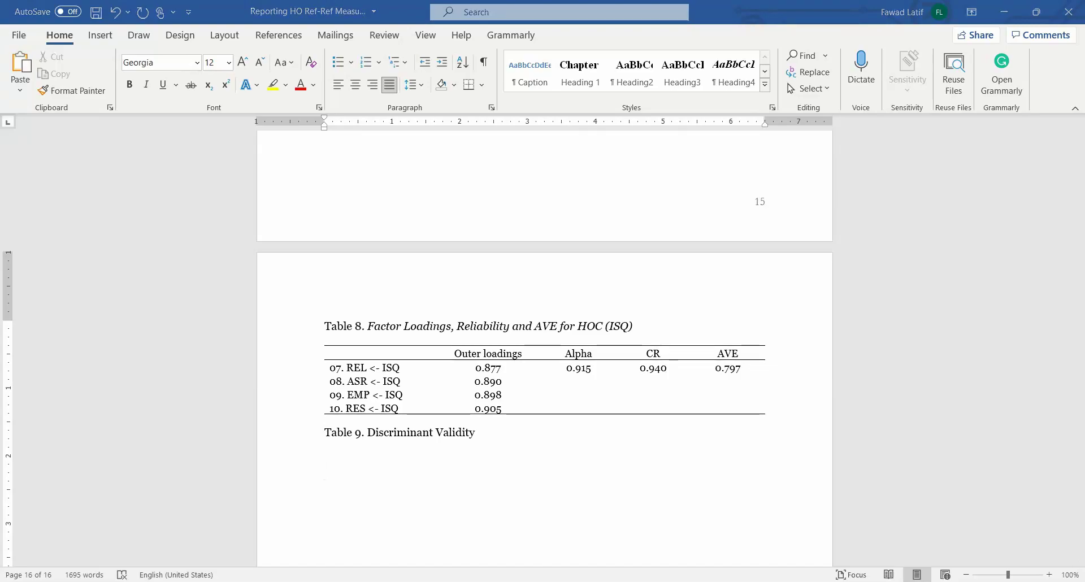
# Switch to the SmartPLS results and view the HTMT and Fornell-Larcker criterion matrices
pyautogui.hotkey('alt', 'Tab')
pyautogui.click(386, 197)
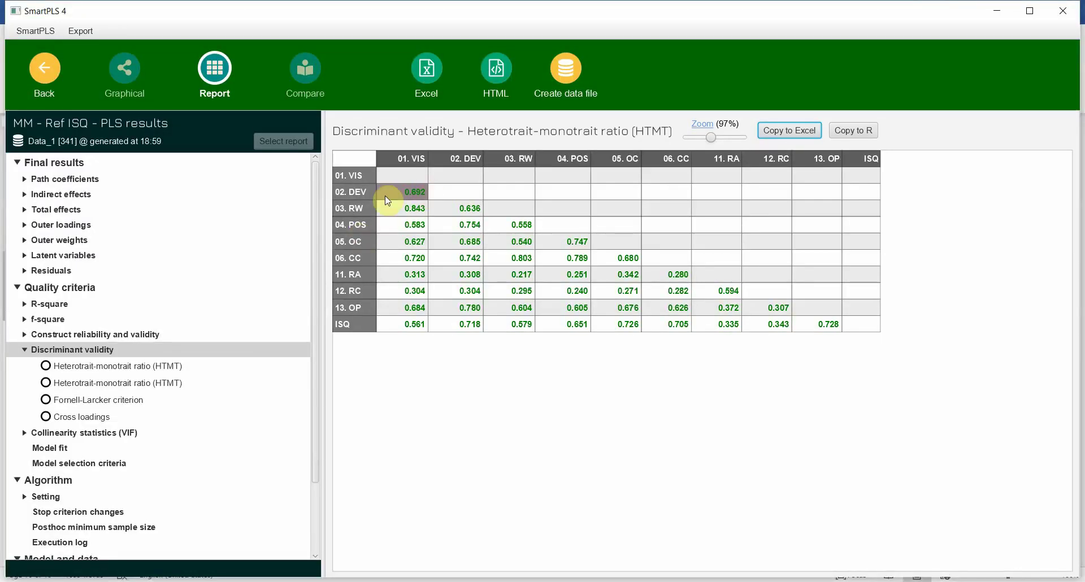
pyautogui.click(138, 368)
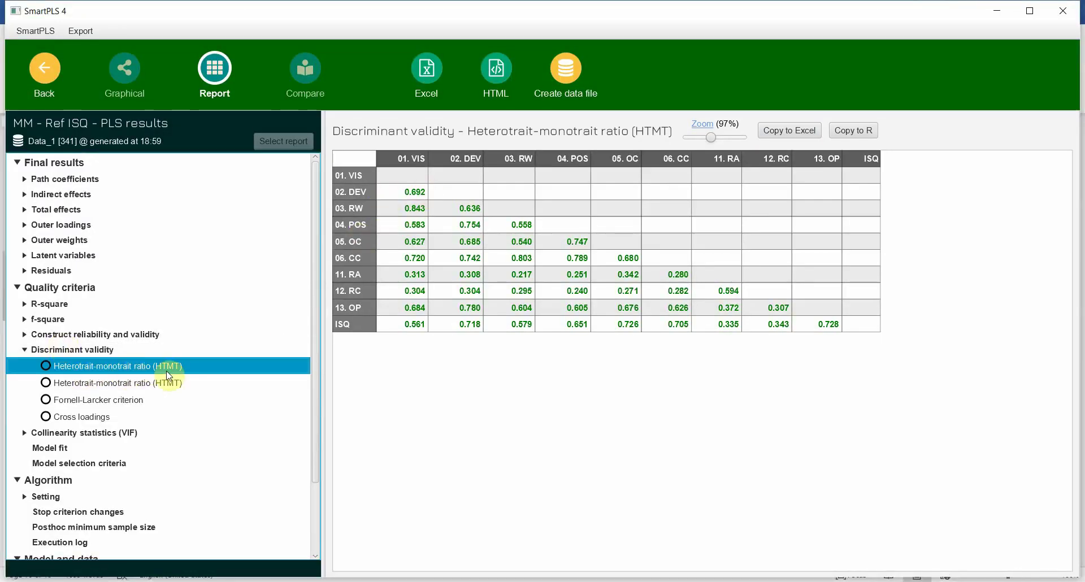
pyautogui.click(107, 402)
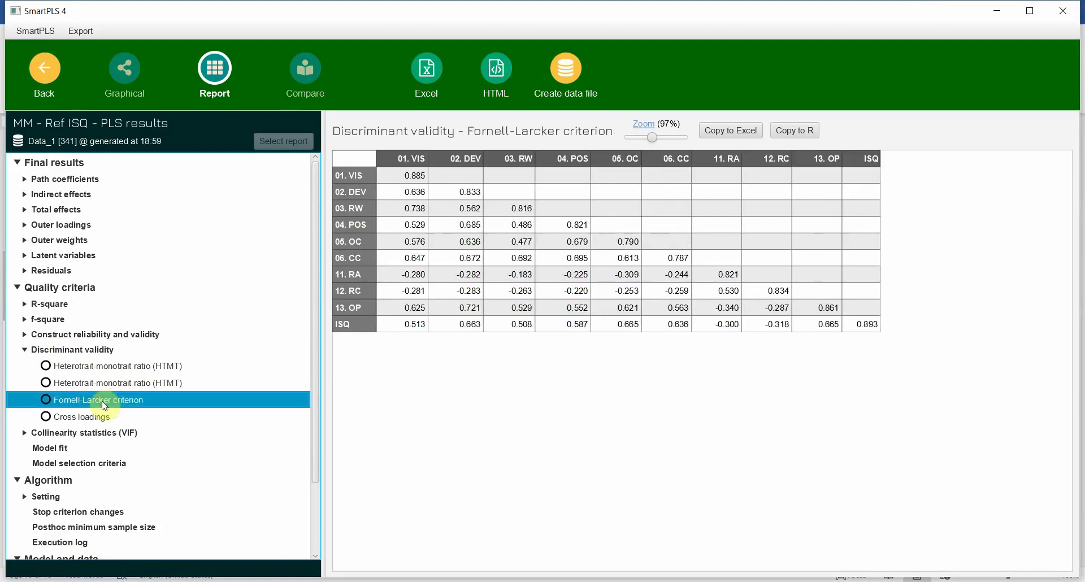
# Copy the HTMT matrix from SmartPLS and paste it into the Excel sheet starting at cell A1
pyautogui.click(110, 368)
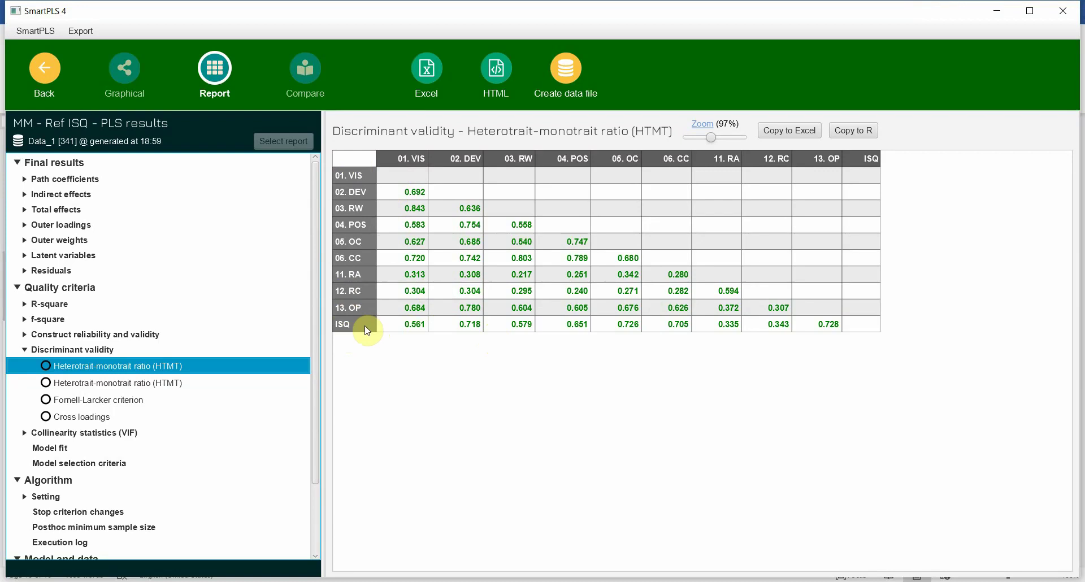
pyautogui.click(797, 130)
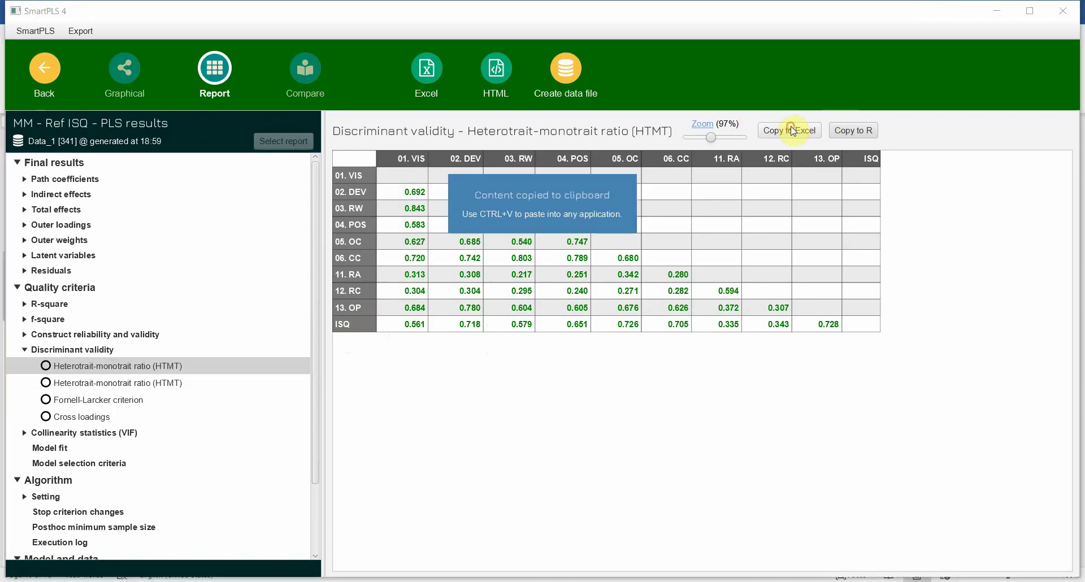
pyautogui.hotkey('alt', 'Tab')
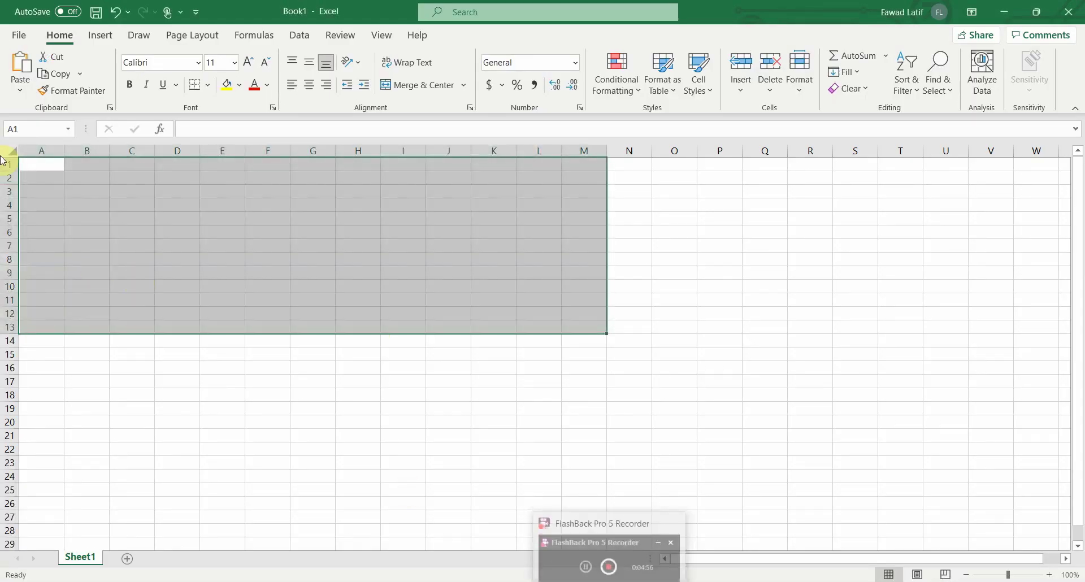
pyautogui.click(42, 166)
pyautogui.hotkey('ctrl', 'v')
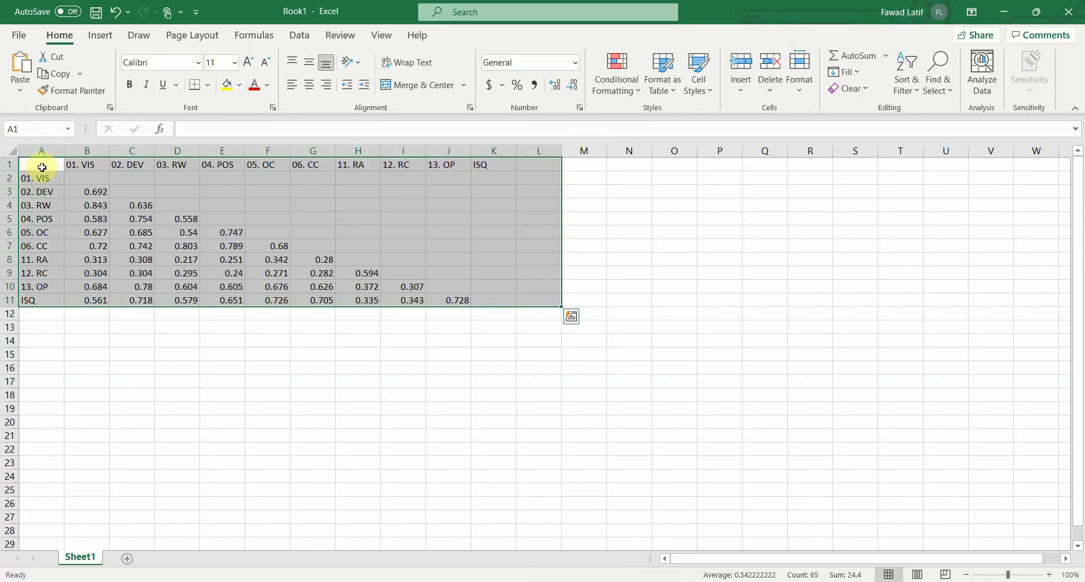
pyautogui.click(151, 214)
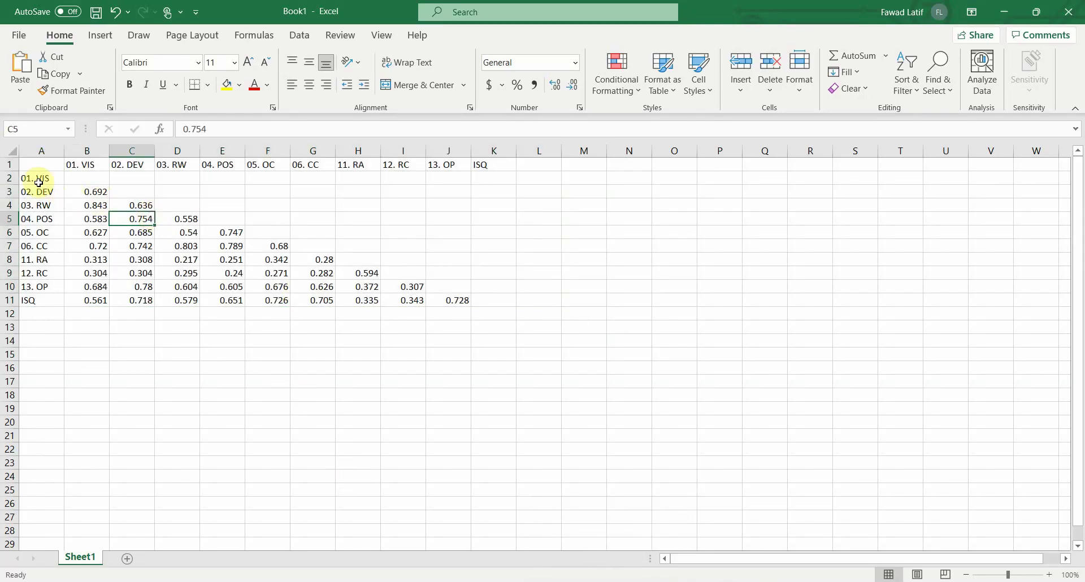
# Delete the HTMT rows for 01. VIS through 13. OP, keeping only the header and ISQ rows
pyautogui.moveTo(9, 178); pyautogui.dragTo(14, 290)
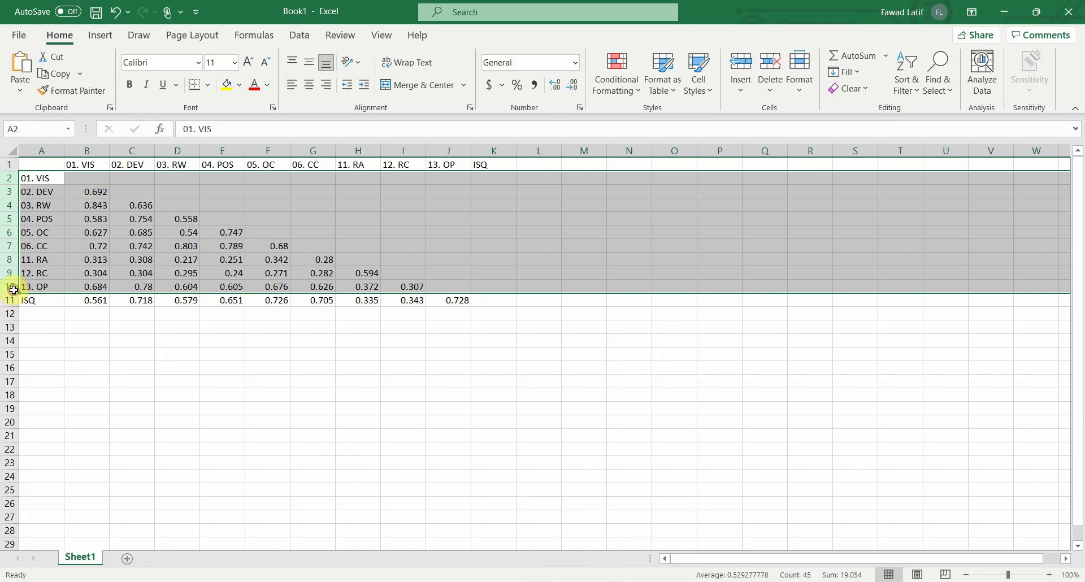
pyautogui.click(40, 302)
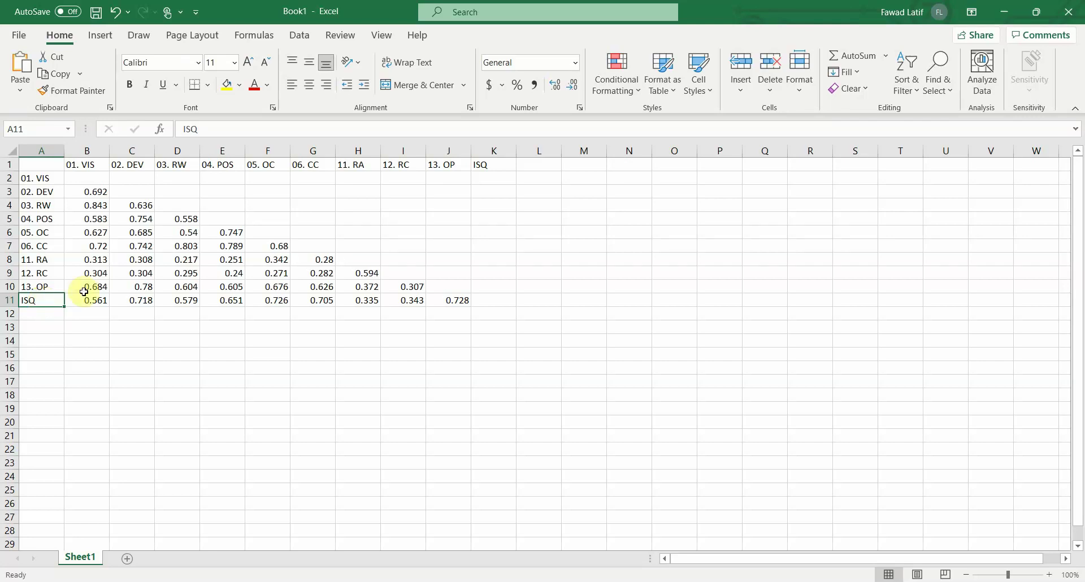
pyautogui.moveTo(81, 166); pyautogui.dragTo(484, 166)
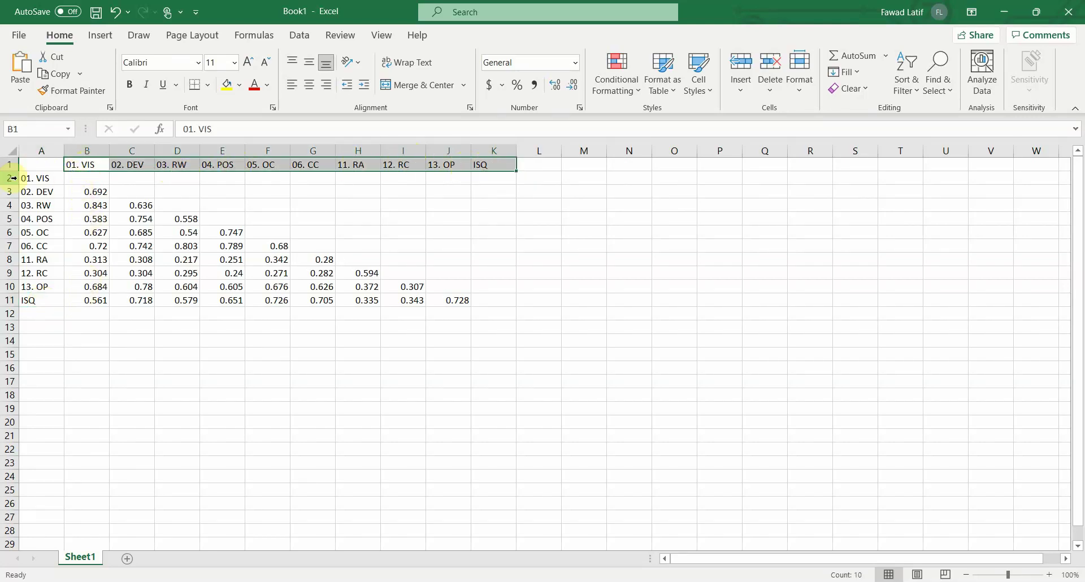
pyautogui.moveTo(5, 183); pyautogui.dragTo(3, 286)
pyautogui.rightClick(6, 273)
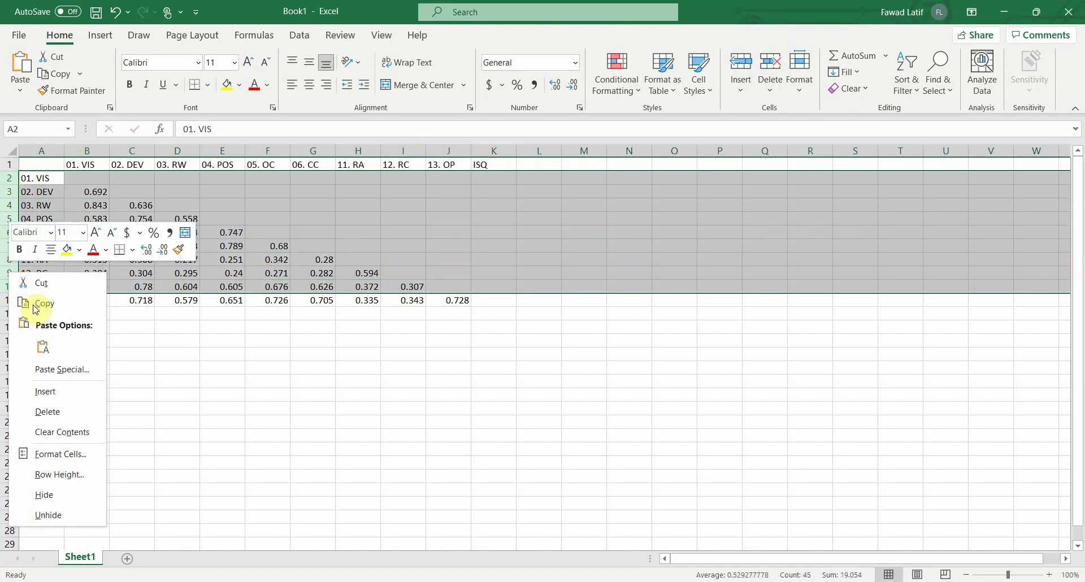
pyautogui.click(77, 412)
pyautogui.click(133, 218)
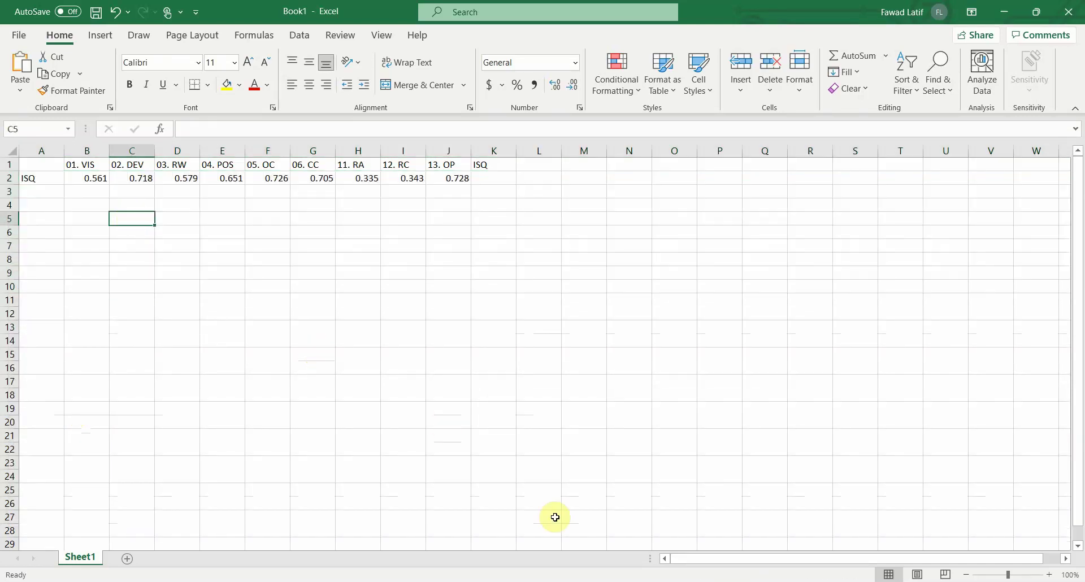
# Insert a row above the construct headers, merge and centre B1:K1, and label it "HTMT"
pyautogui.click(9, 164)
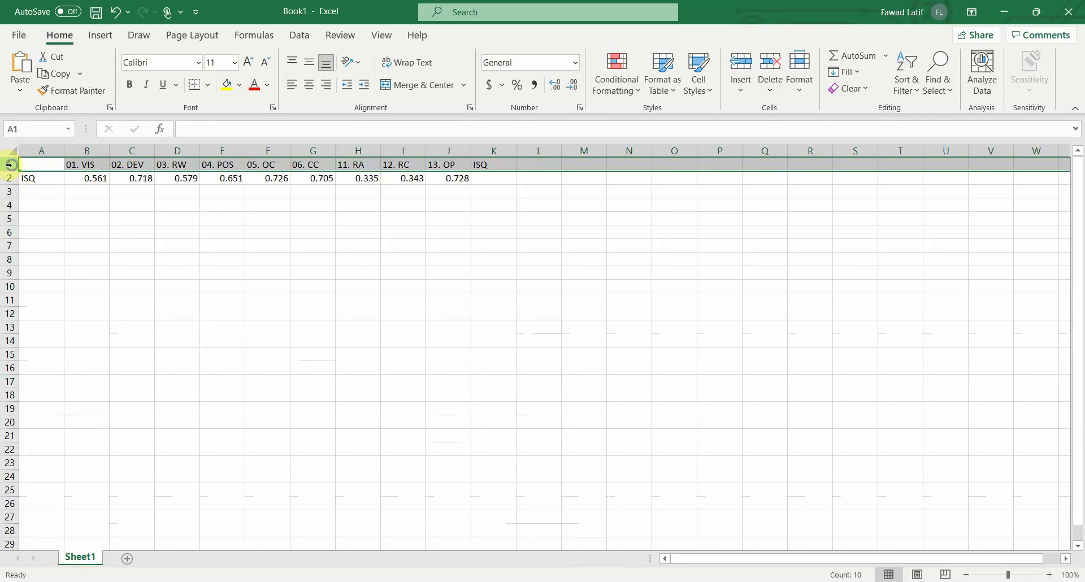
pyautogui.rightClick(11, 165)
pyautogui.click(54, 285)
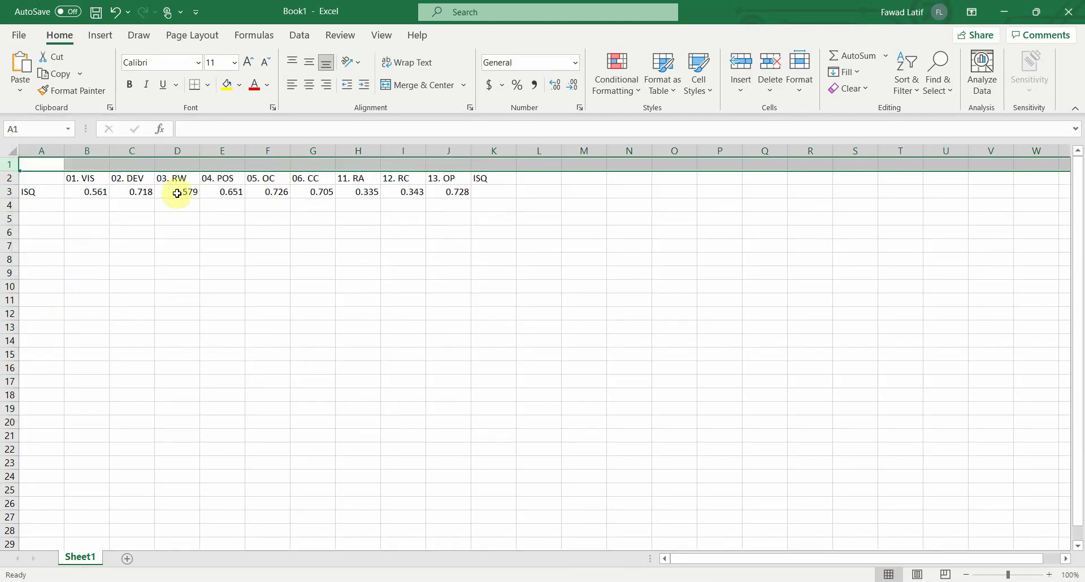
pyautogui.moveTo(85, 164); pyautogui.dragTo(484, 168)
pyautogui.click(404, 89)
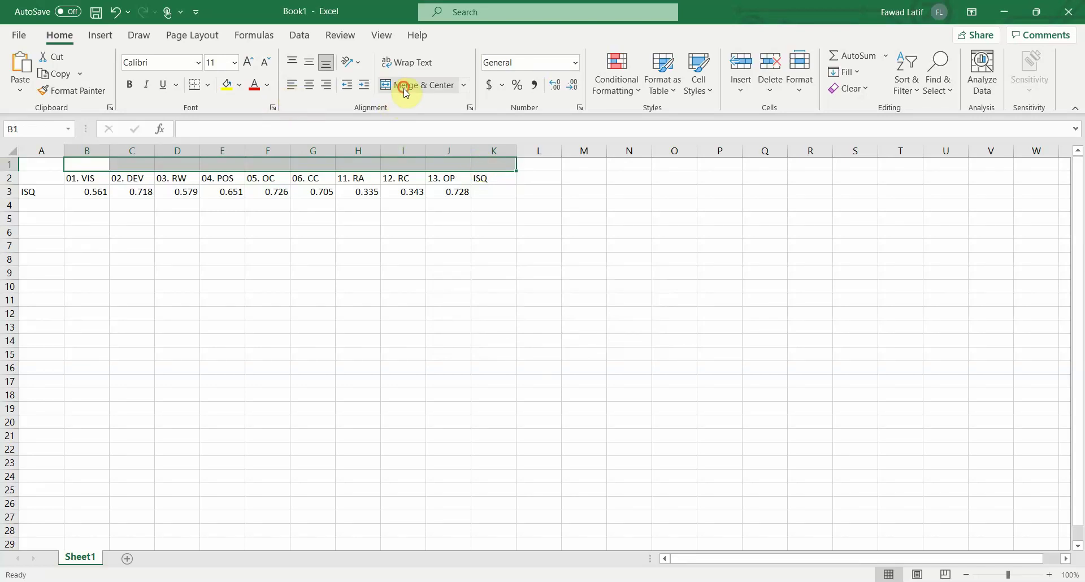
pyautogui.write('HTMT')
pyautogui.press('Return')
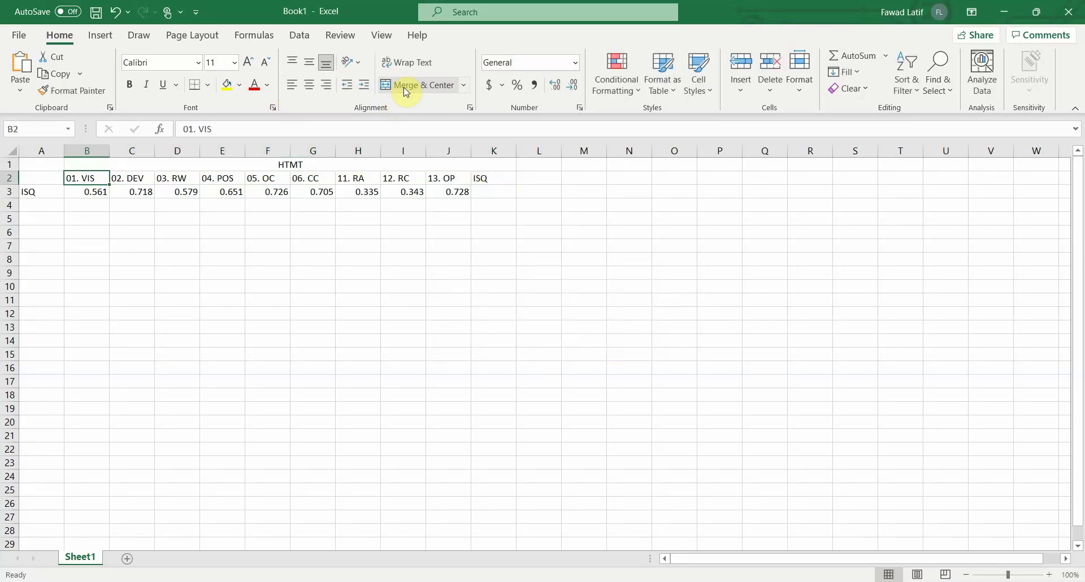
# Copy the Fornell-Larcker criterion matrix from SmartPLS and paste it into Excel at cell A4, below the HTMT row
pyautogui.click(590, 579)
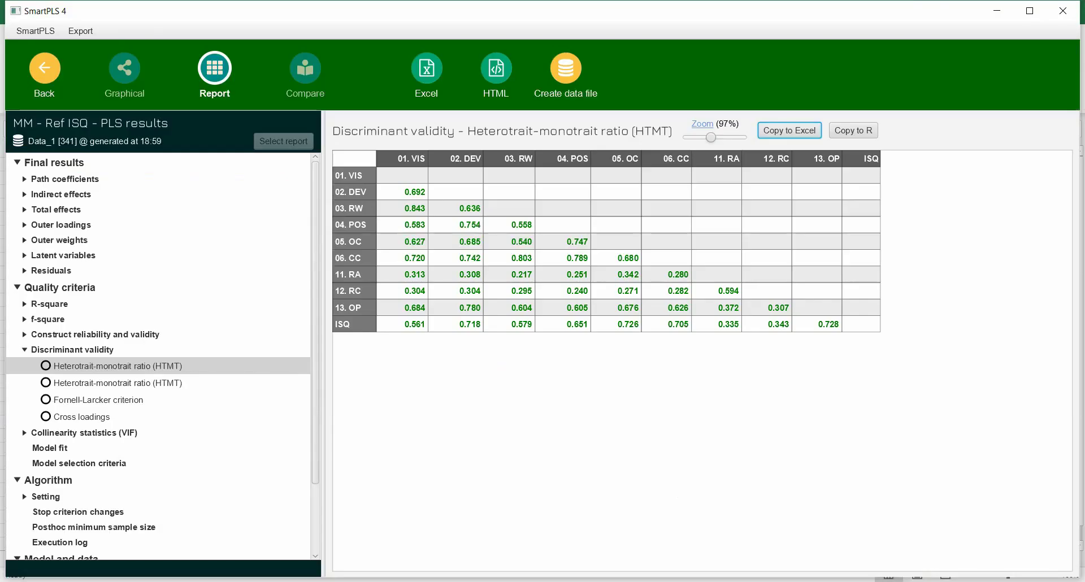
pyautogui.click(98, 400)
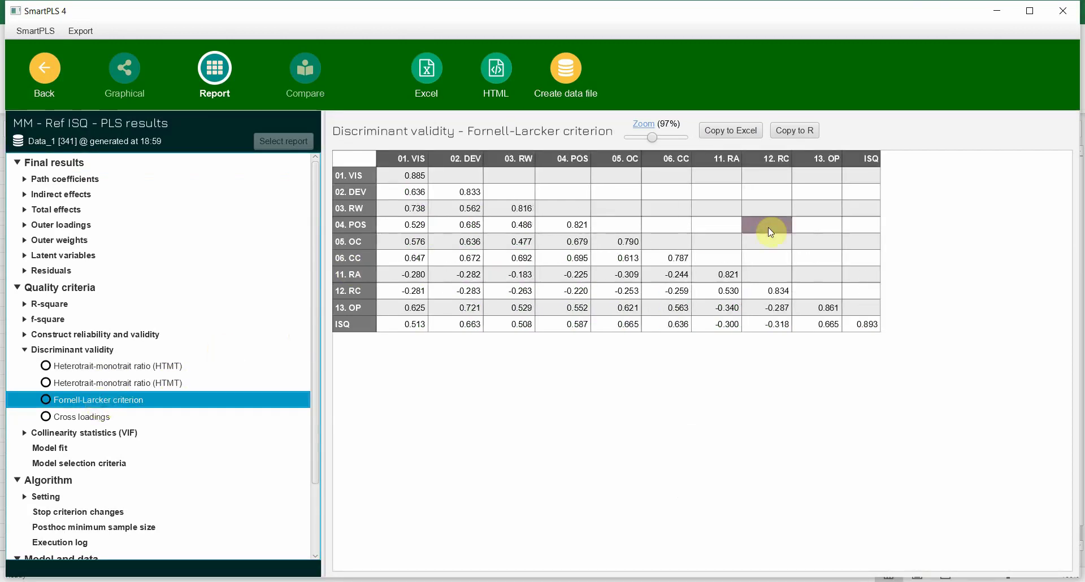
pyautogui.click(729, 131)
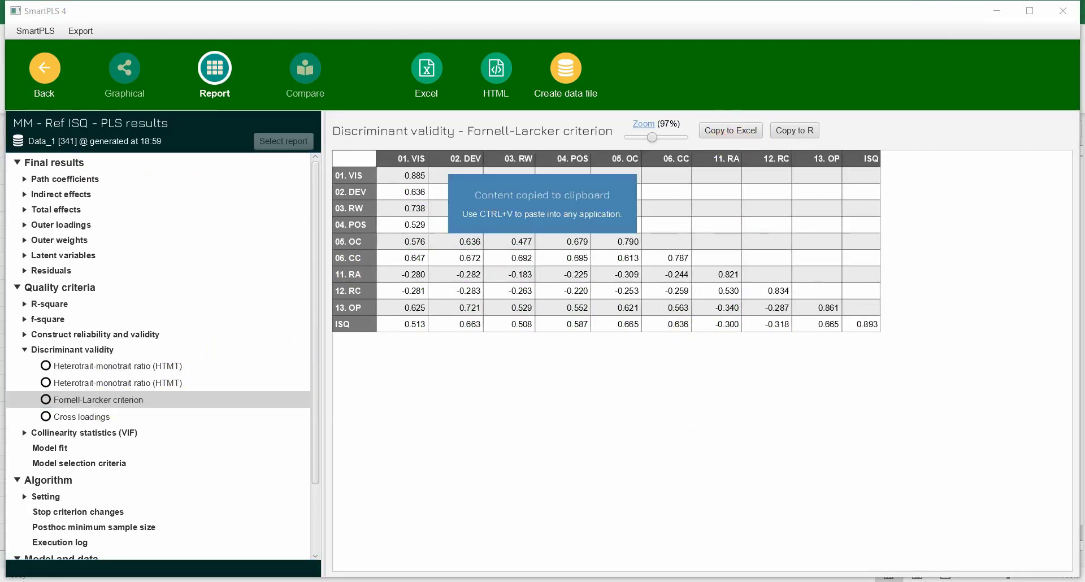
pyautogui.hotkey('alt', 'Tab')
pyautogui.click(46, 205)
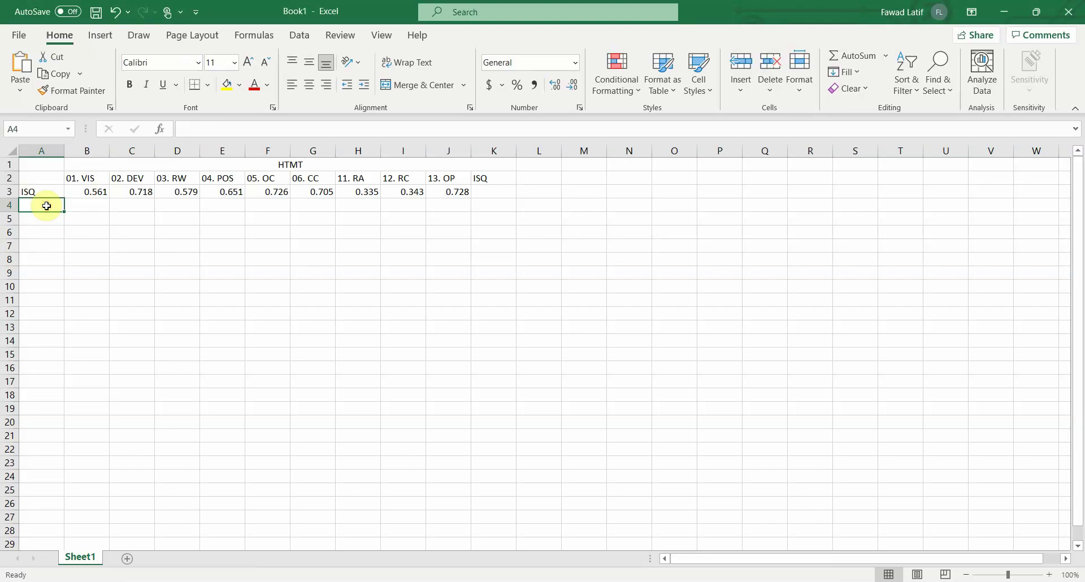
pyautogui.hotkey('ctrl', 'v')
# Delete the Fornell-Larcker rows for 01. VIS through 13. OP, keeping only its header and ISQ rows
pyautogui.moveTo(8, 218); pyautogui.dragTo(20, 332)
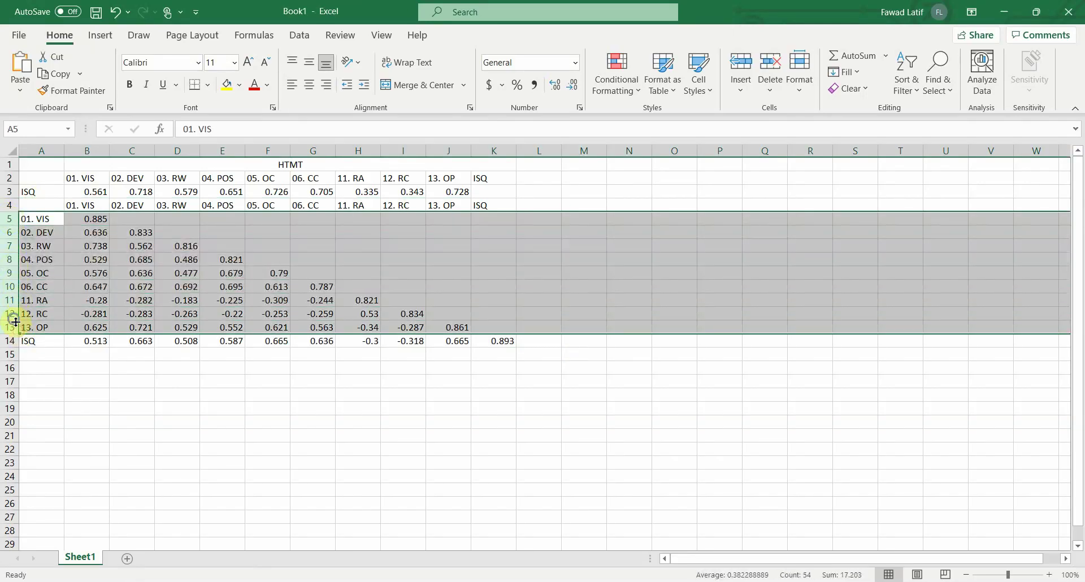
pyautogui.rightClick(15, 322)
pyautogui.click(53, 455)
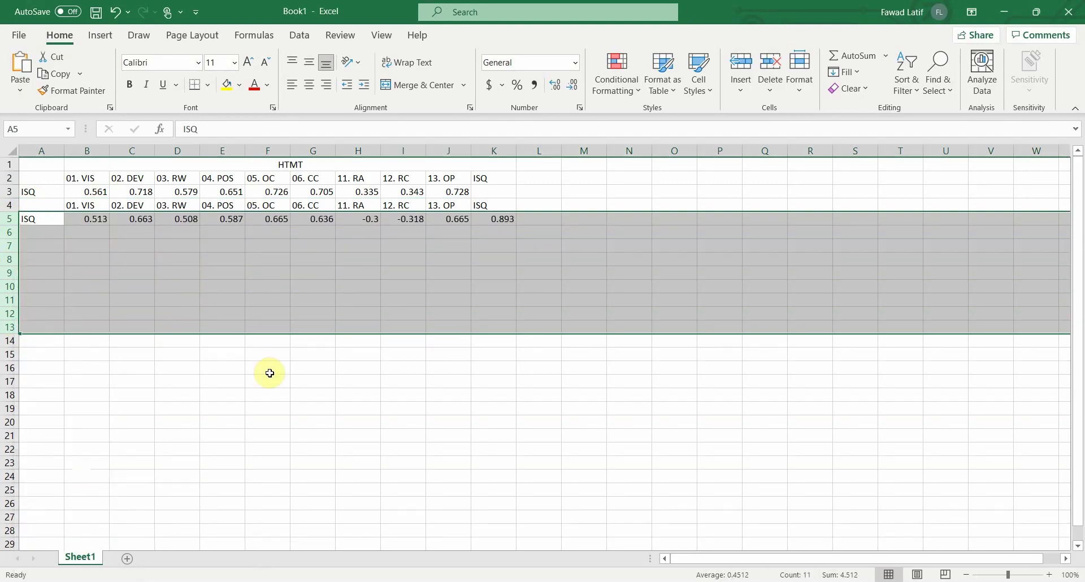
pyautogui.click(505, 219)
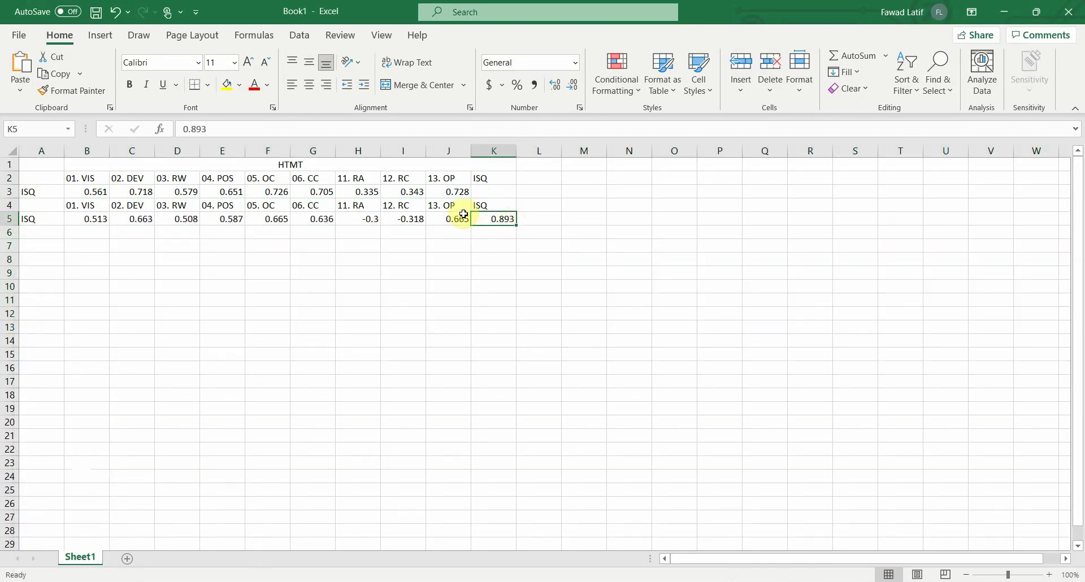
# Compare ISQ's own Fornell-Larcker value in row 5 with its correlations with the other constructs in B5:J5
pyautogui.moveTo(463, 214); pyautogui.dragTo(107, 221)
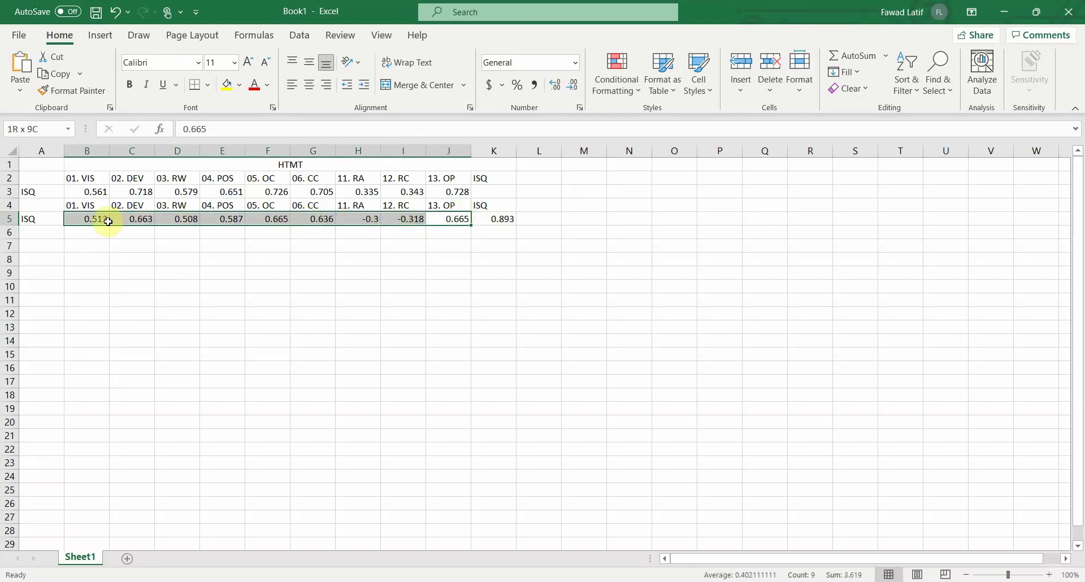
pyautogui.click(494, 219)
pyautogui.click(457, 222)
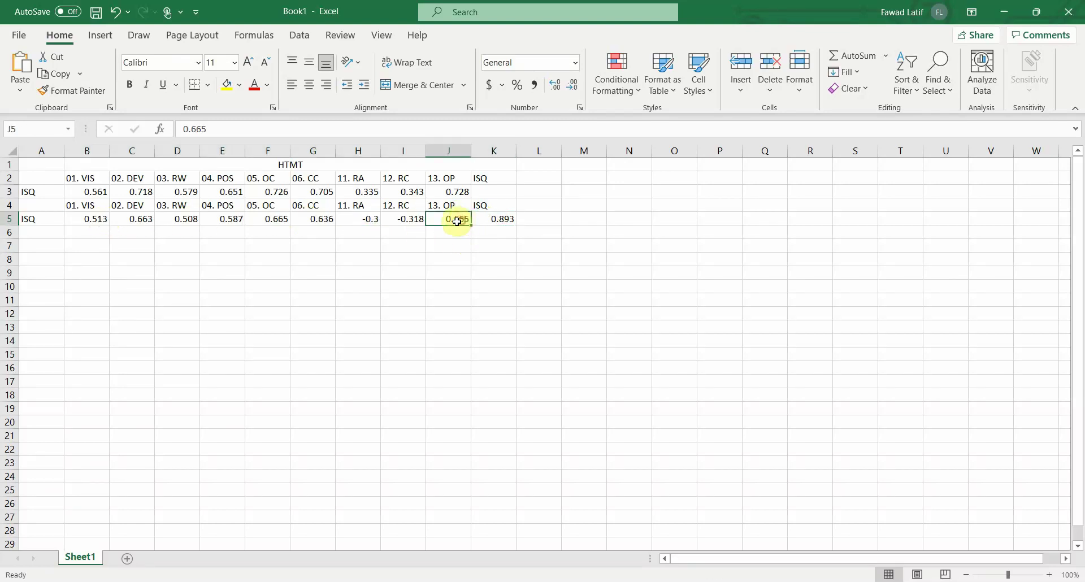
pyautogui.moveTo(456, 221); pyautogui.dragTo(111, 213)
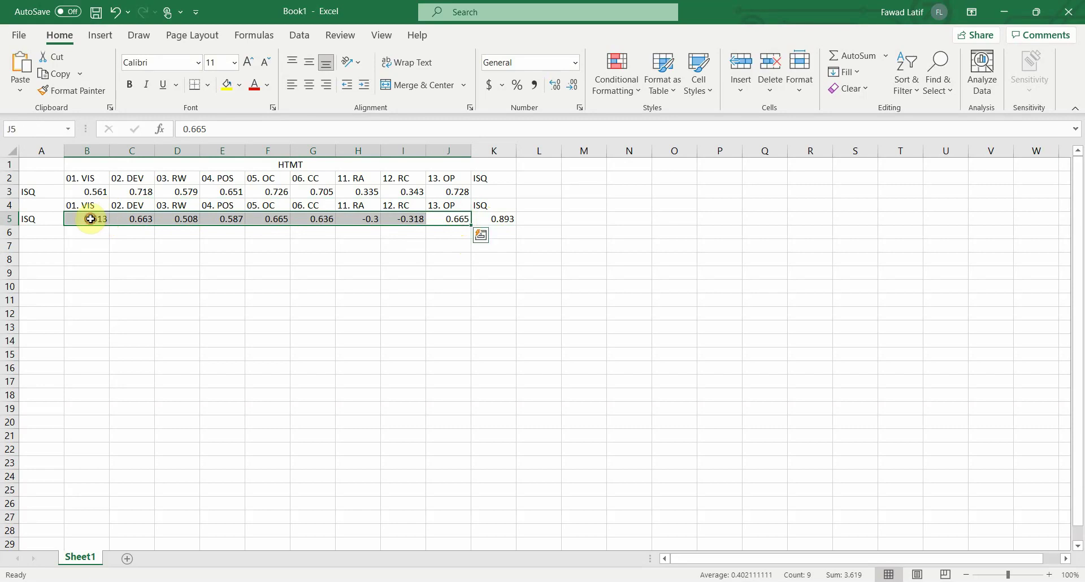
# Try deleting the repeated construct header row above the Fornell-Larcker values, and undo the deletion
pyautogui.click(7, 204)
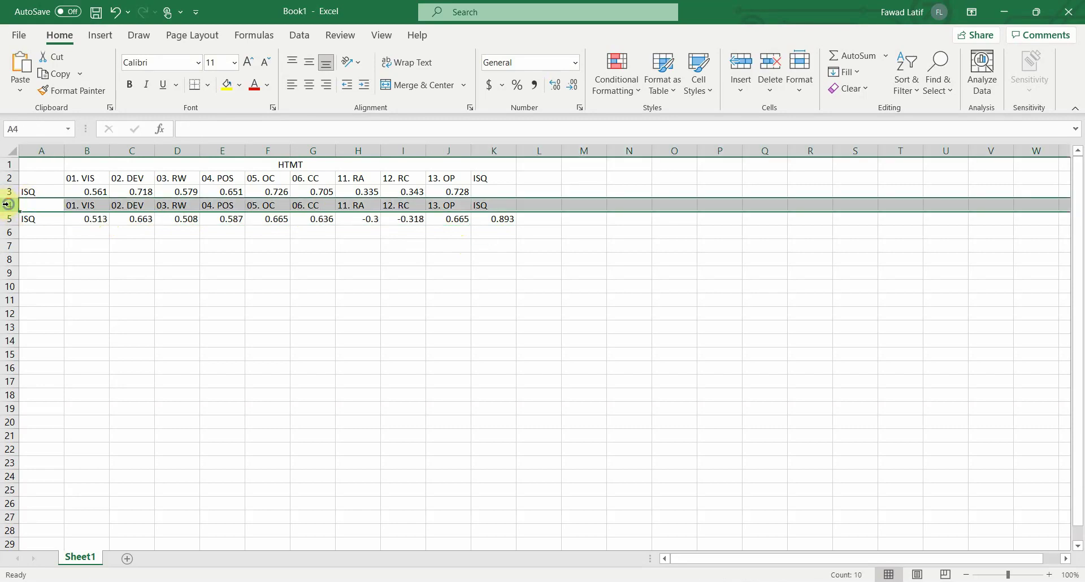
pyautogui.rightClick(6, 205)
pyautogui.click(62, 349)
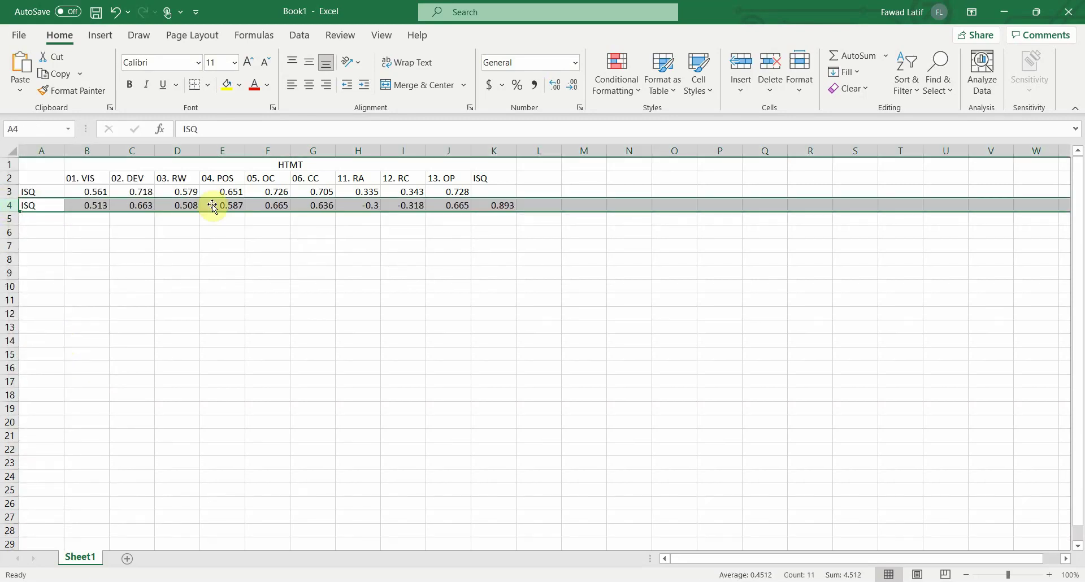
pyautogui.hotkey('ctrl', 'z')
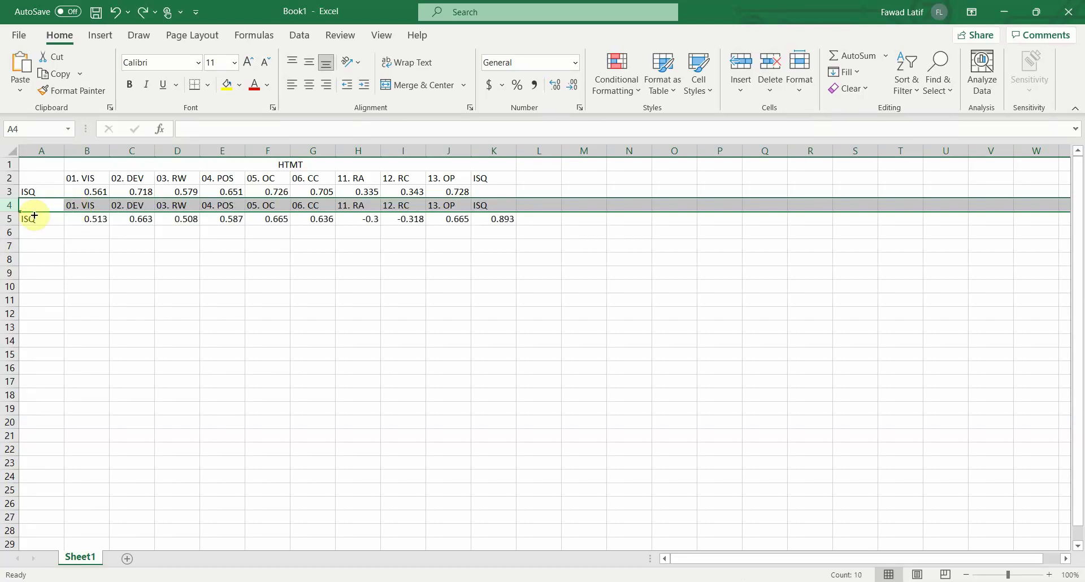
# Insert a row above the second construct header row, merge and centre B4:K4, and label it "Foirnell & Larcker Criterion"
pyautogui.rightClick(8, 203)
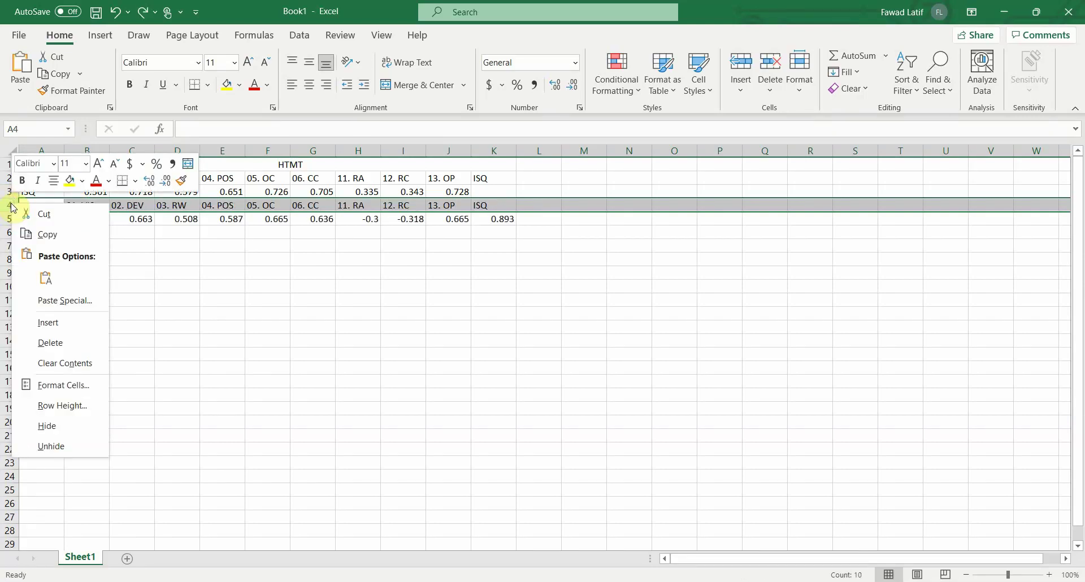
pyautogui.click(48, 317)
pyautogui.moveTo(89, 204); pyautogui.dragTo(481, 205)
pyautogui.click(407, 85)
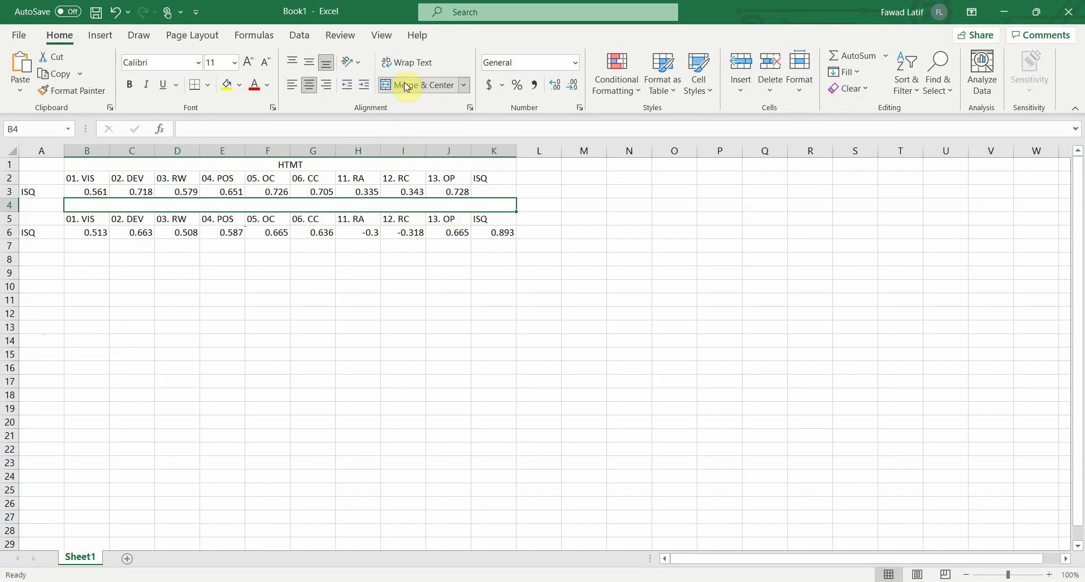
pyautogui.write('Foirnell & ')
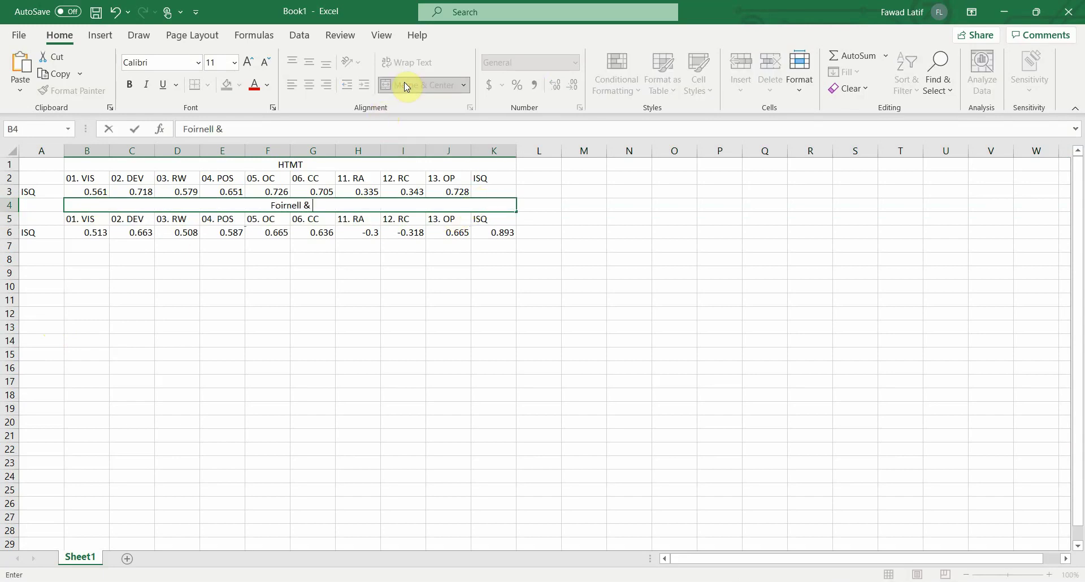
pyautogui.write('Larcker Criter')
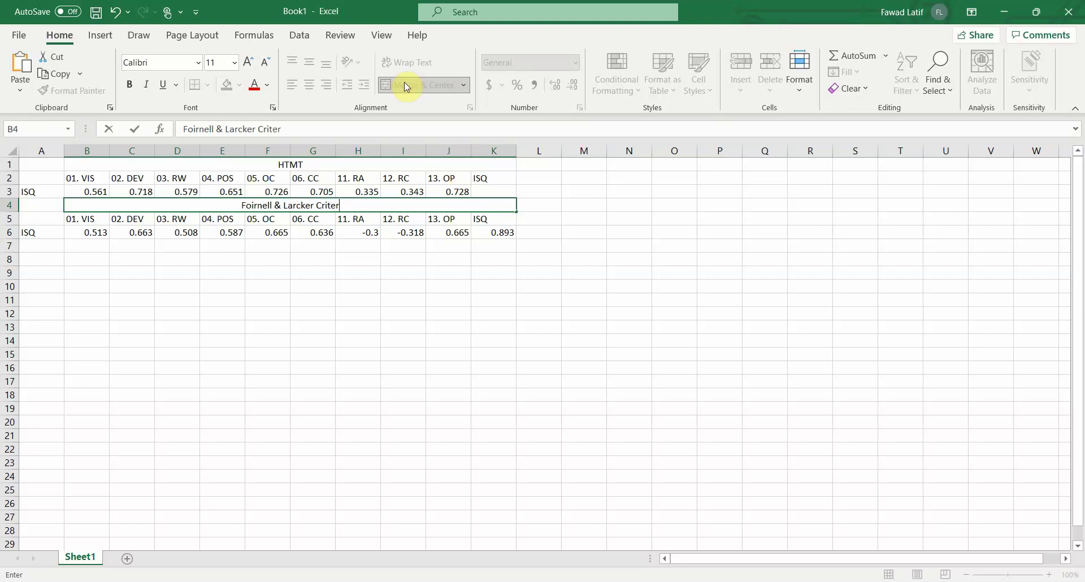
pyautogui.write('ion')
pyautogui.press('Return')
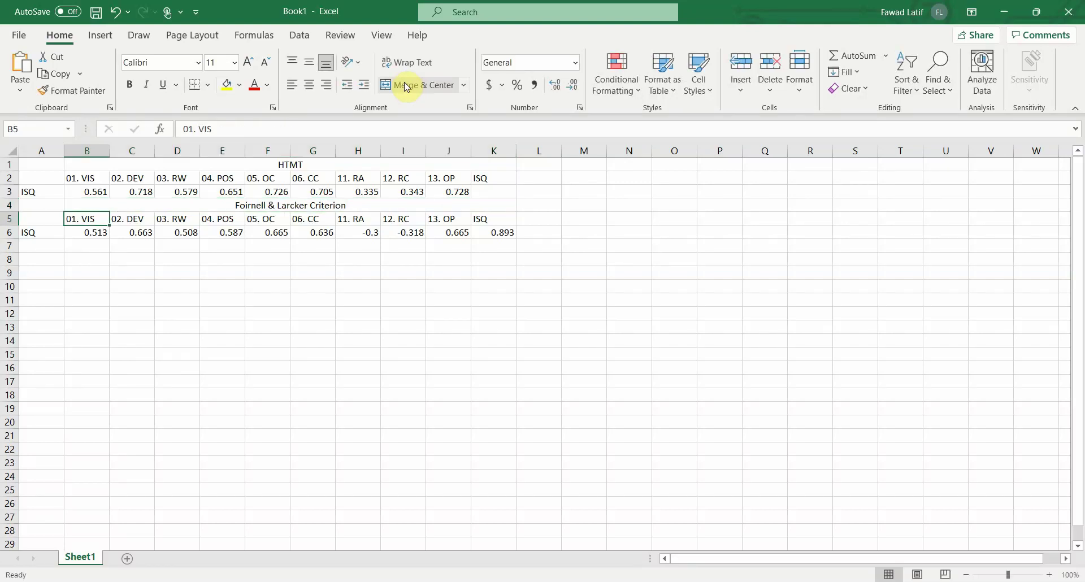
# Copy the combined HTMT and Fornell-Larcker table A1:K6 and paste it into the Word report below the Table 9 caption
pyautogui.hotkey('ctrl', 'Up')
pyautogui.press('Left')
pyautogui.hotkey('shift', 'Down')
pyautogui.hotkey('shift', 'Down')
pyautogui.hotkey('shift', 'Down')
pyautogui.hotkey('shift', 'Down')
pyautogui.hotkey('shift', 'Down')
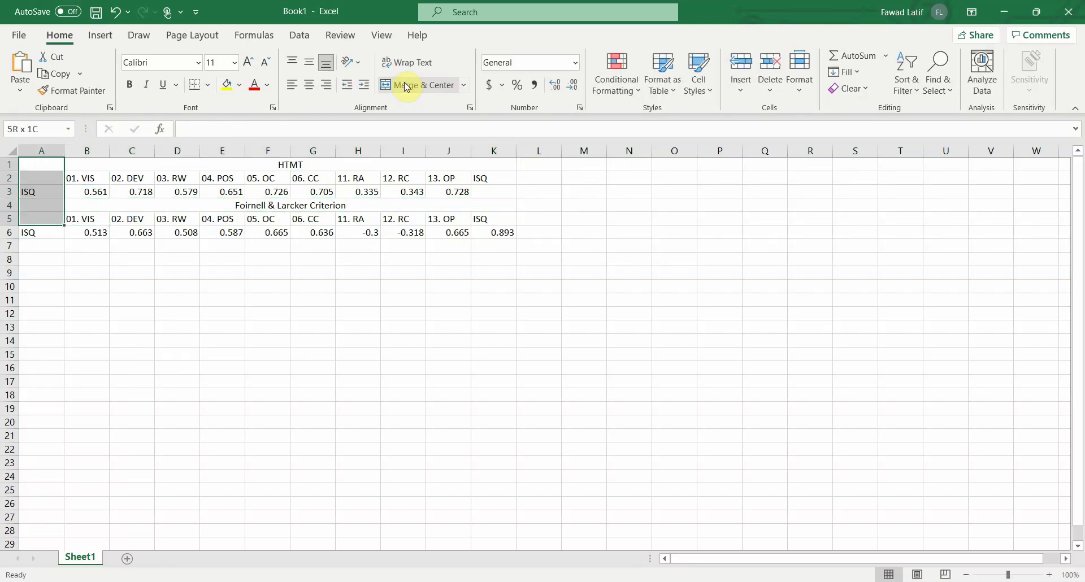
pyautogui.hotkey('shift', 'Right')
pyautogui.hotkey('ctrl', 'c')
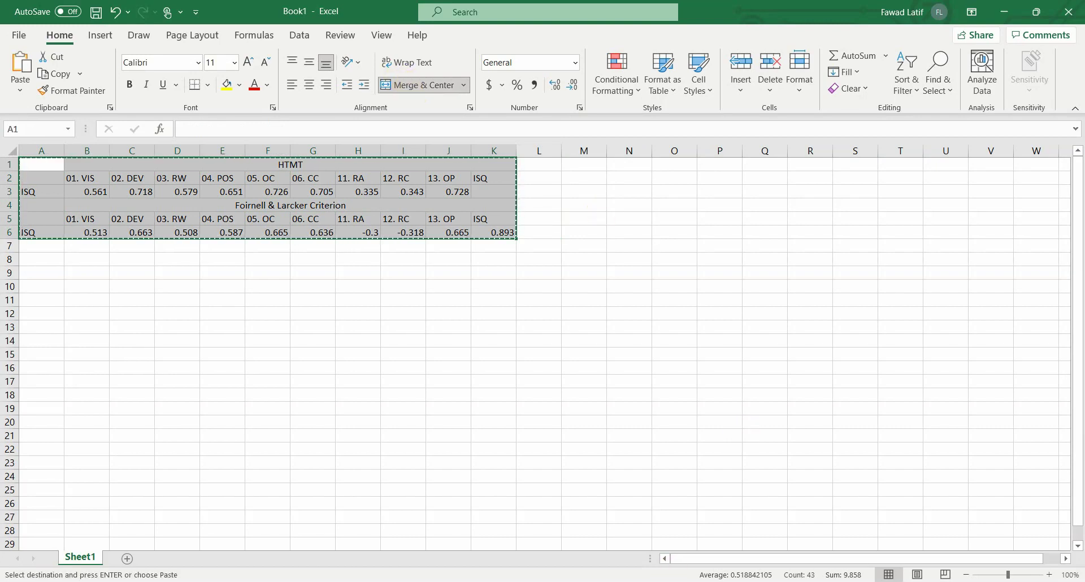
pyautogui.click(669, 579)
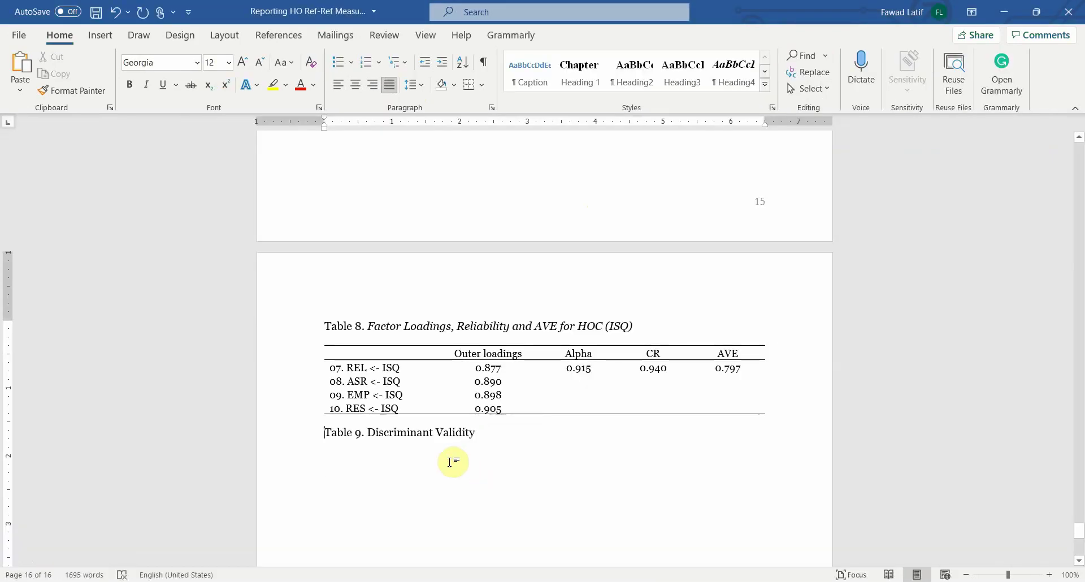
pyautogui.hotkey('ctrl', 'v')
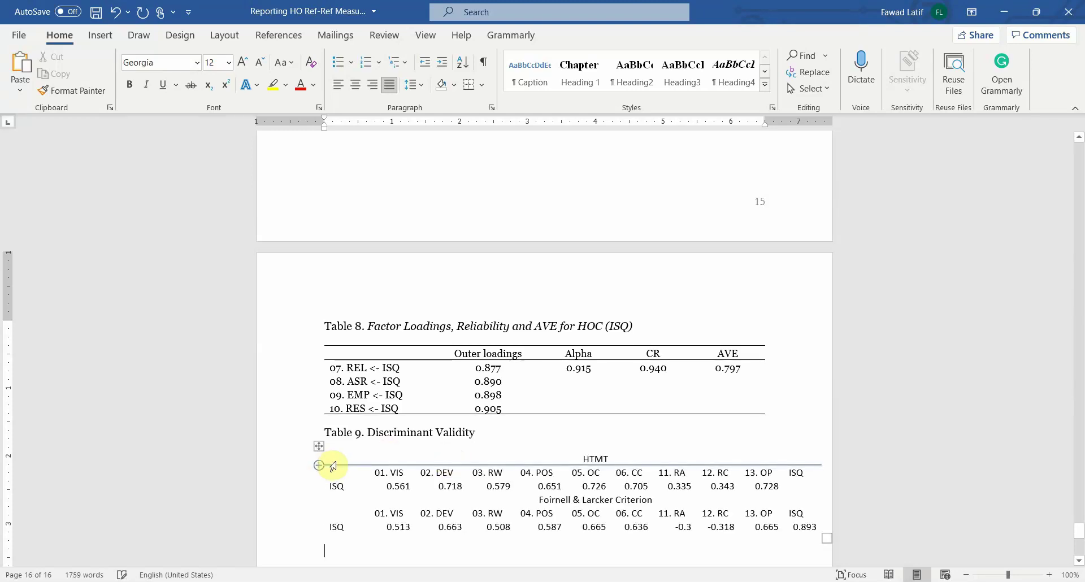
# Clear the borders of the whole pasted Table 9 table and give it only a bottom and a top border
pyautogui.click(318, 436)
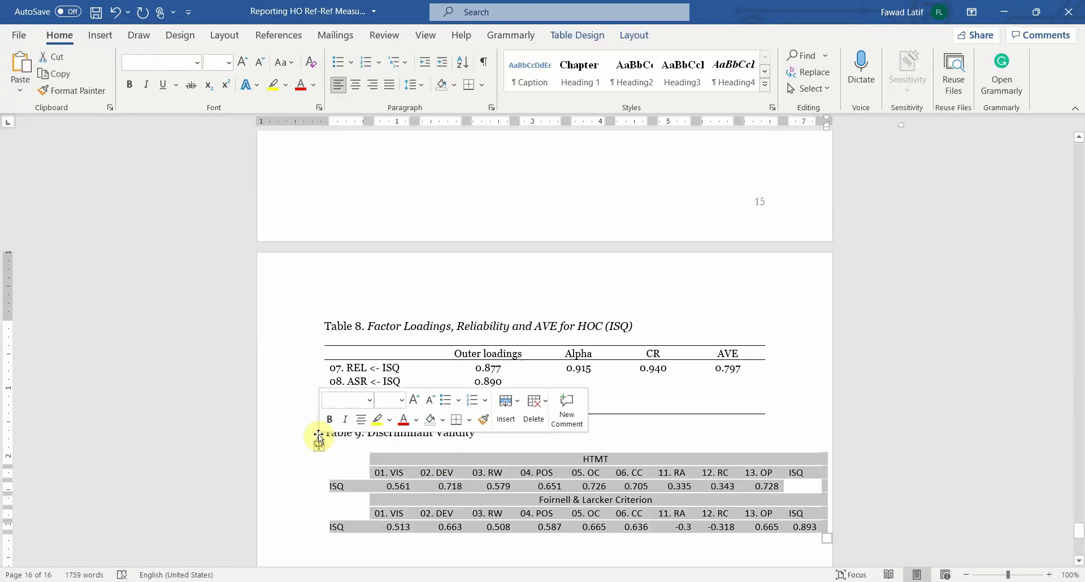
pyautogui.click(480, 85)
pyautogui.click(491, 201)
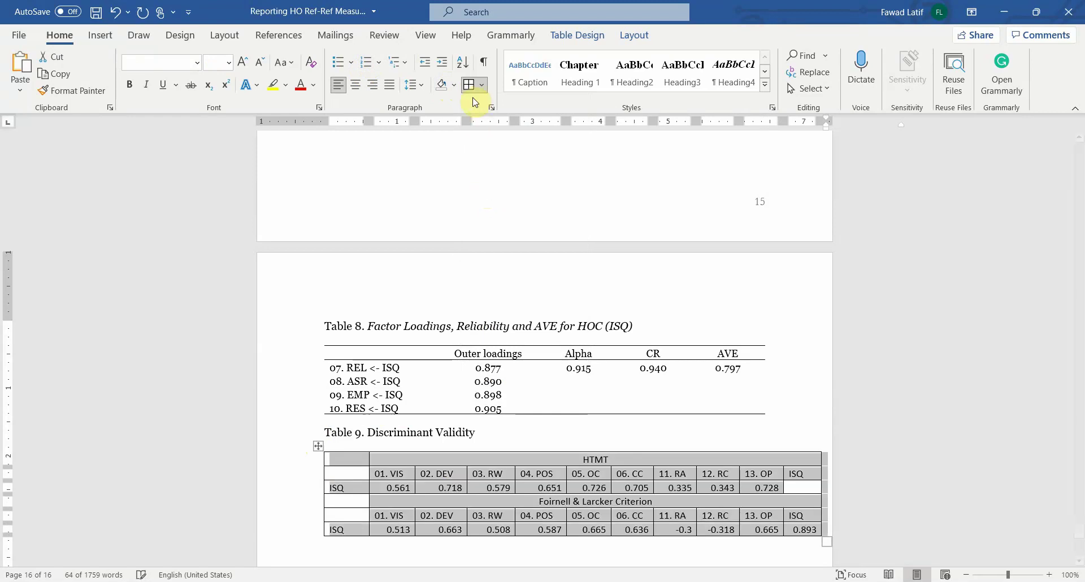
pyautogui.click(481, 85)
pyautogui.click(484, 181)
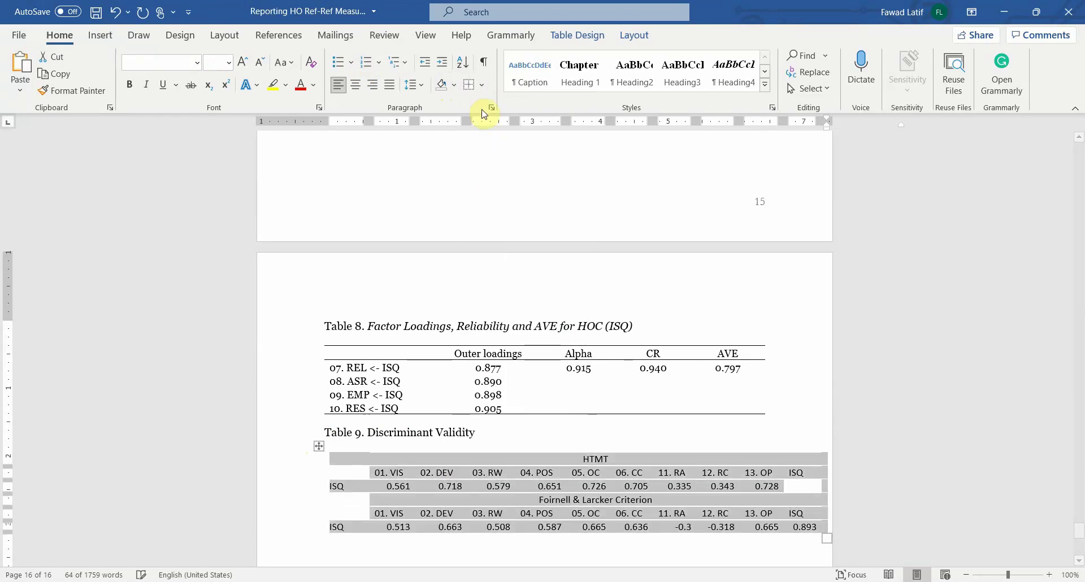
pyautogui.click(481, 85)
pyautogui.click(484, 104)
pyautogui.click(481, 85)
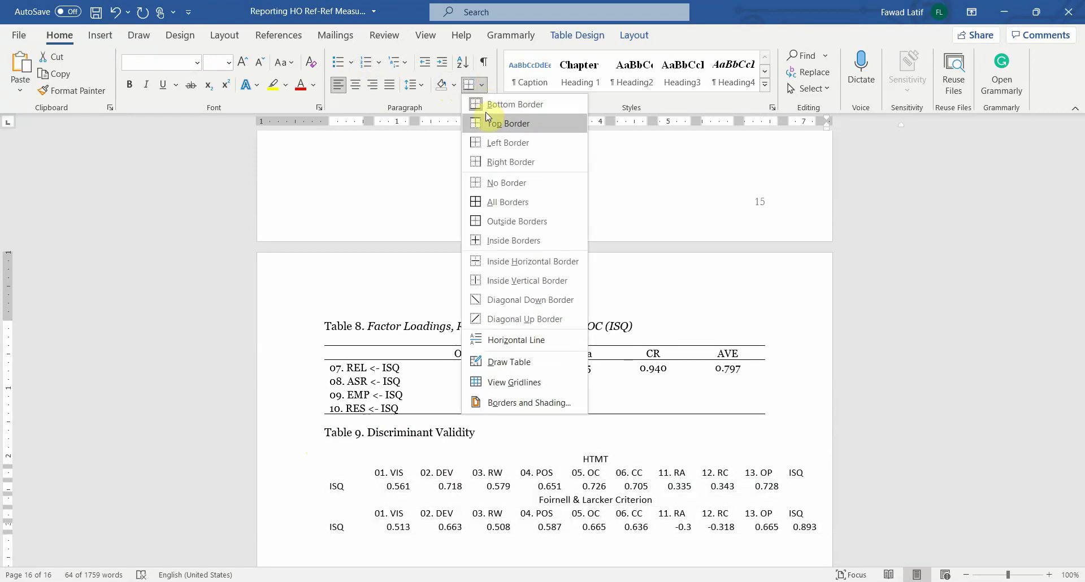
pyautogui.click(486, 116)
# Add a bottom border beneath the HTMT heading row of Table 9
pyautogui.click(357, 455)
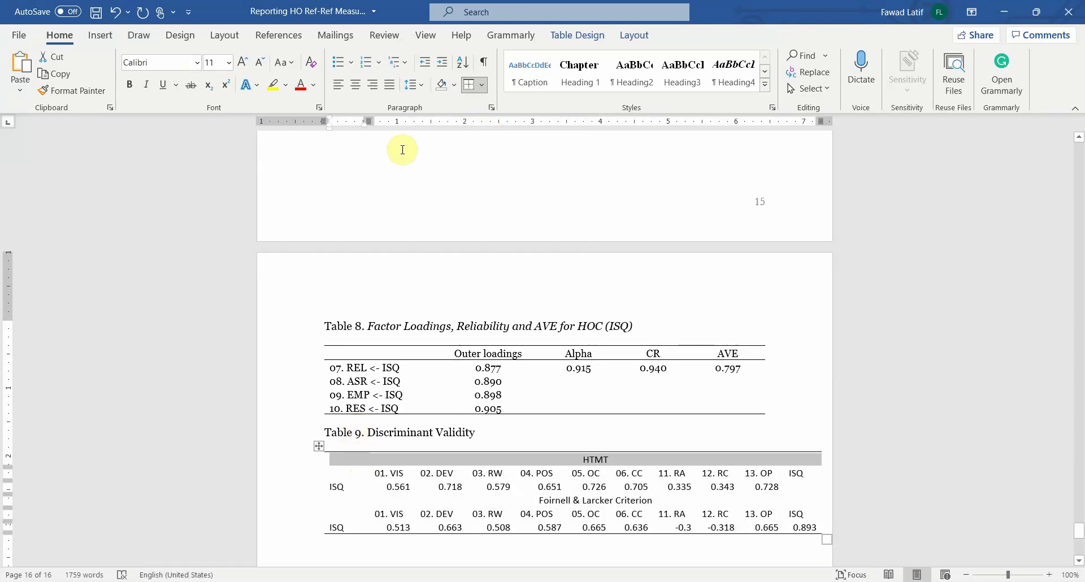
pyautogui.click(486, 89)
pyautogui.click(492, 102)
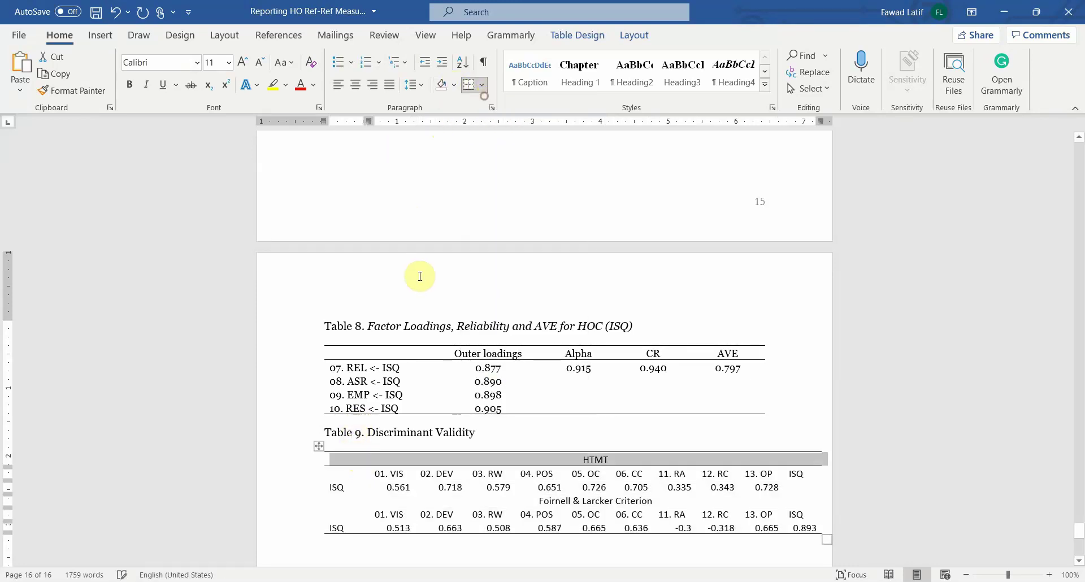
# Add bottom and top borders to the Foirnell & Larcker Criterion heading row of Table 9
pyautogui.click(336, 501)
pyautogui.click(333, 501)
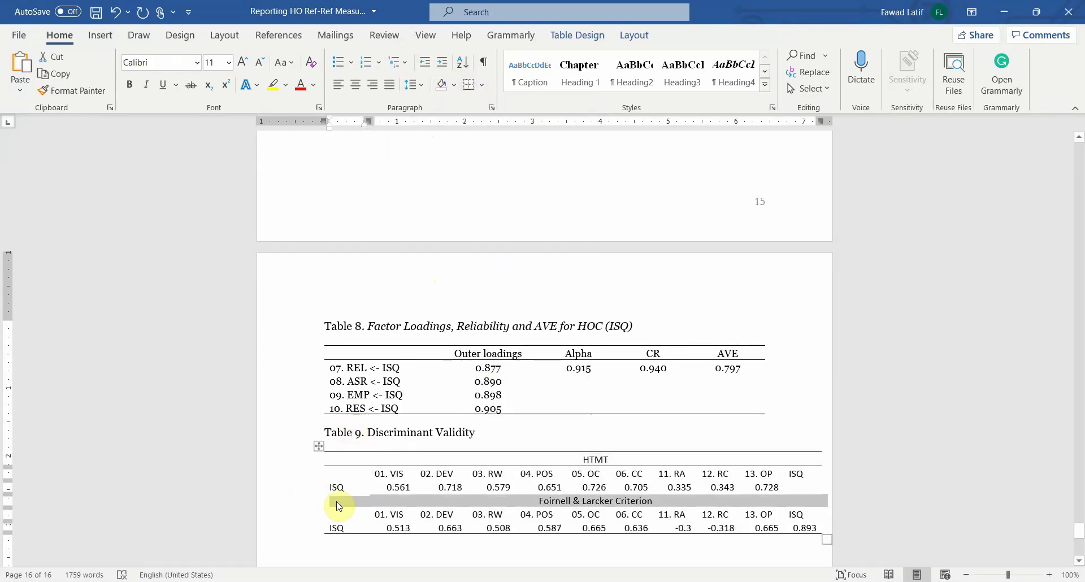
pyautogui.click(481, 85)
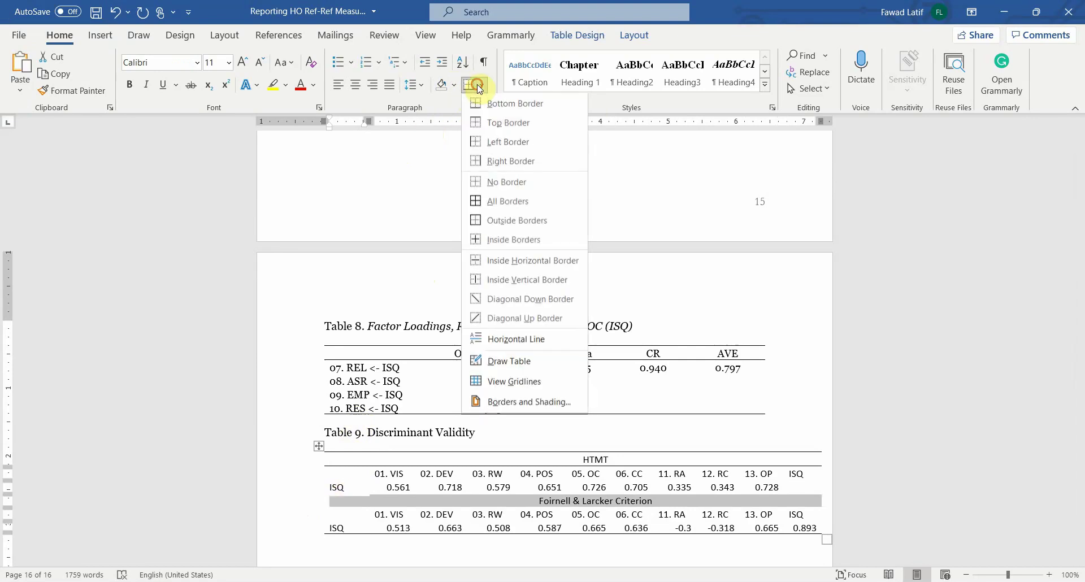
pyautogui.click(469, 85)
pyautogui.click(479, 87)
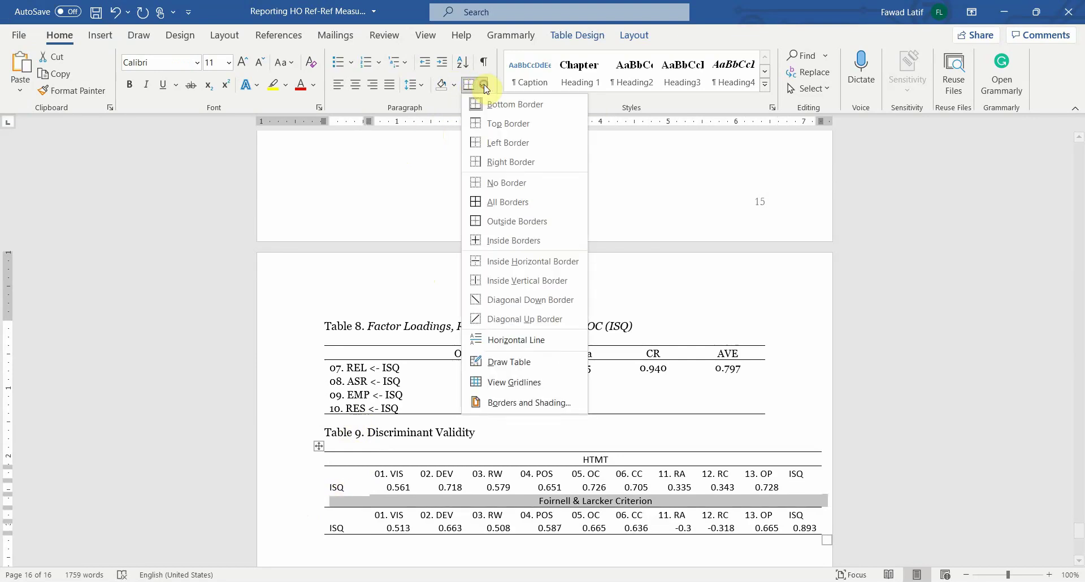
pyautogui.click(481, 123)
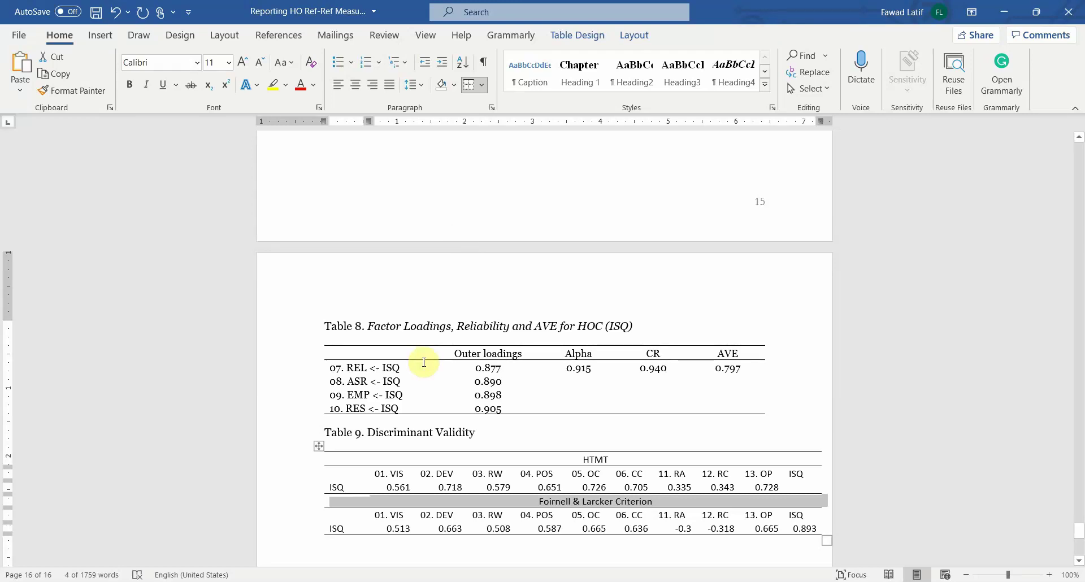
# Review the write-up validating Internal Service Quality as a reflective-reflective higher order construct
pyautogui.scroll(10, 470, 293)
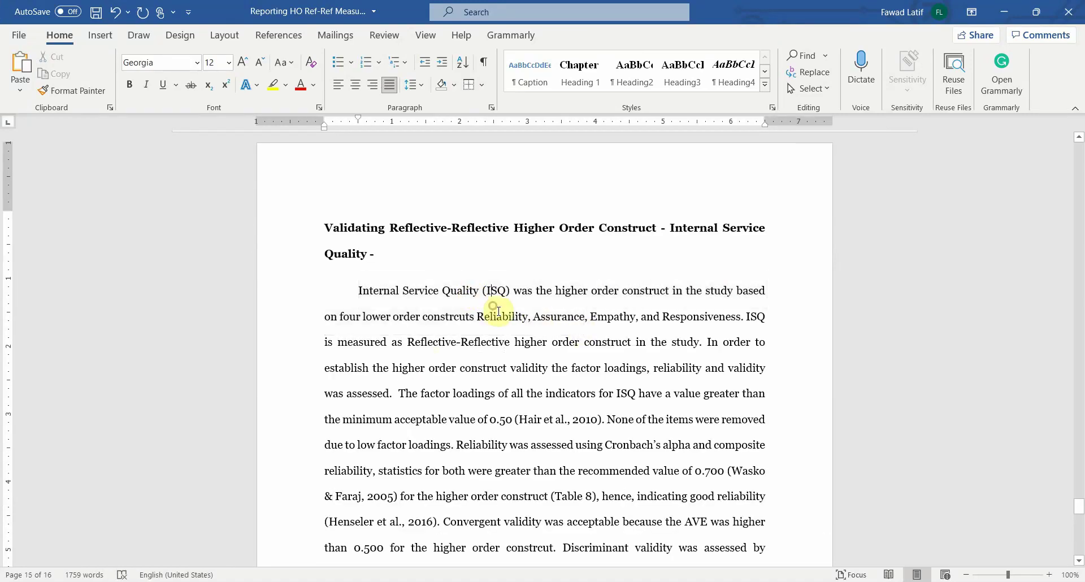
pyautogui.doubleClick(347, 293)
pyautogui.moveTo(347, 294); pyautogui.dragTo(549, 557)
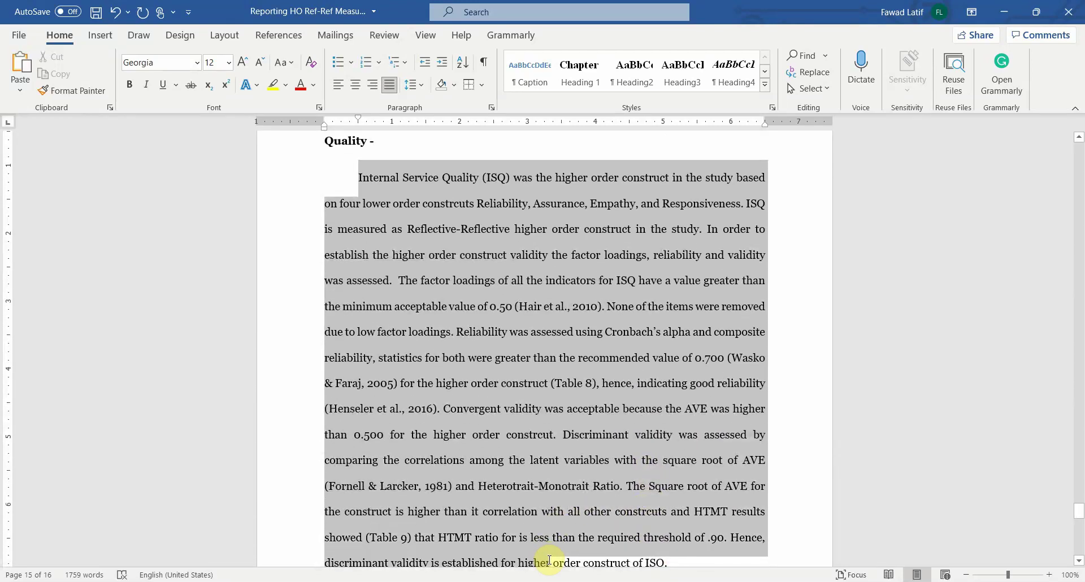
pyautogui.click(474, 322)
# Look through the report's earlier sections on factor loadings, reliability, convergent validity and discriminant validity
pyautogui.hotkey('shift', 'F5')
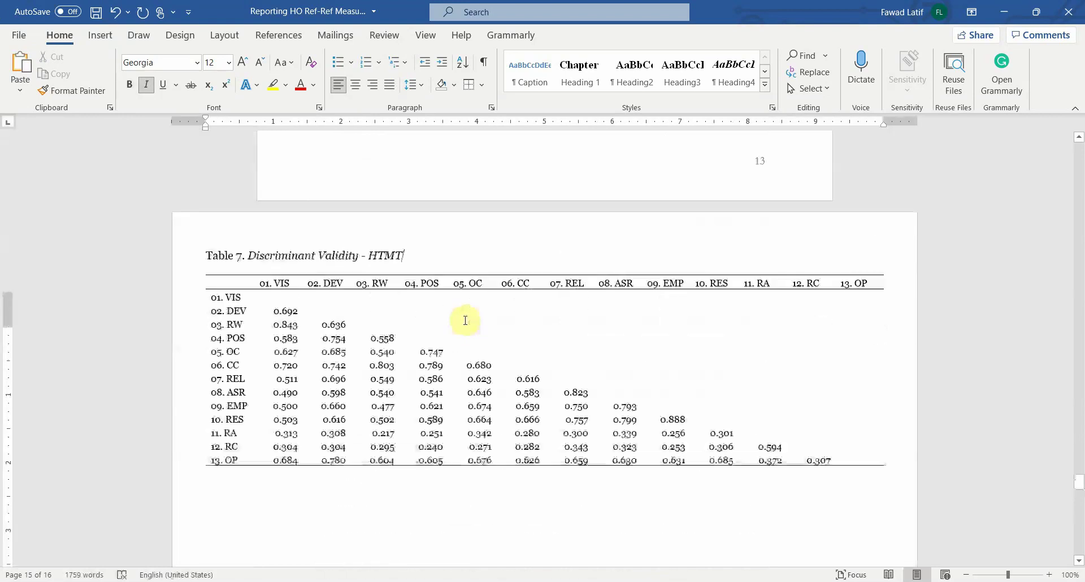
pyautogui.scroll(20, 465, 320)
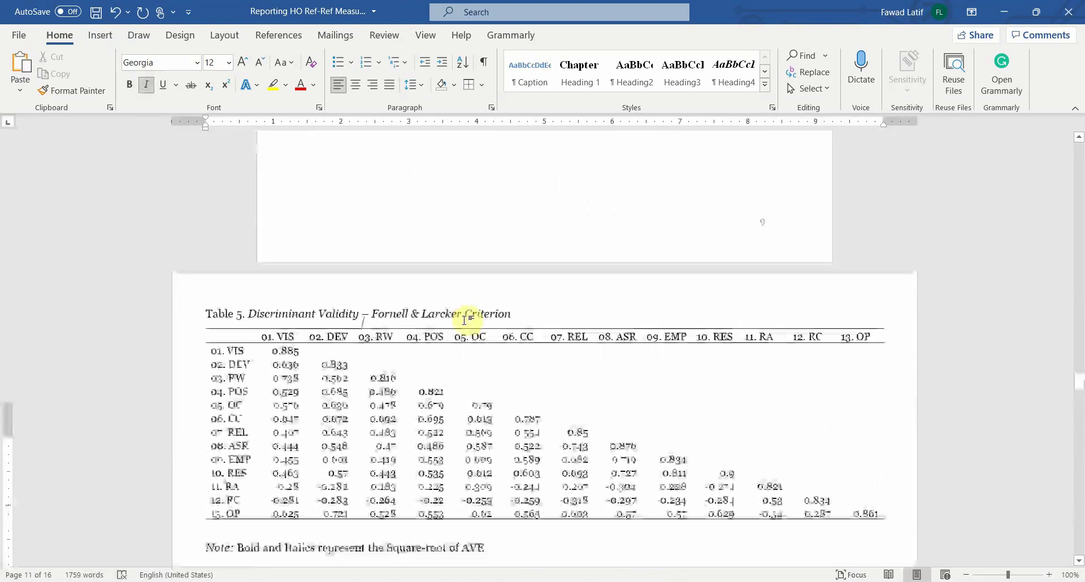
pyautogui.hotkey('shift', 'F5')
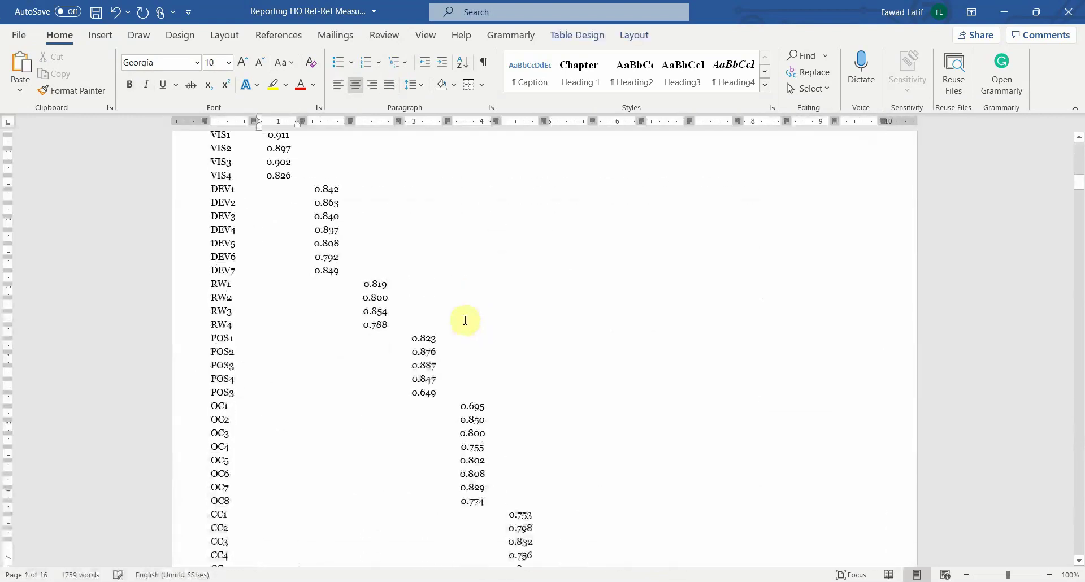
pyautogui.hotkey('shift', 'F5')
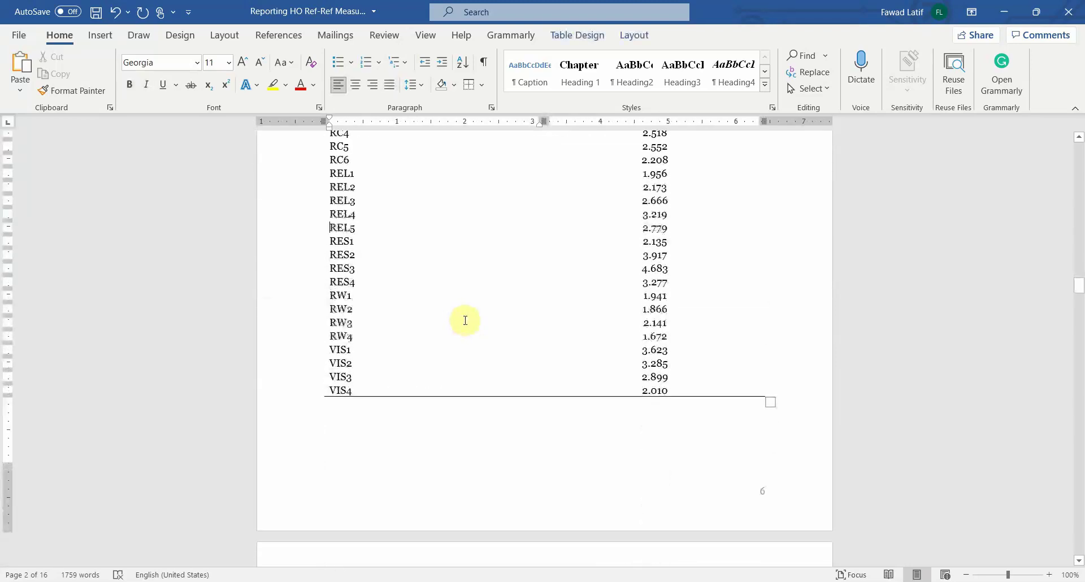
pyautogui.hotkey('shift', 'F5')
pyautogui.hotkey('shift', 'F5')
pyautogui.hotkey('shift', 'F5')
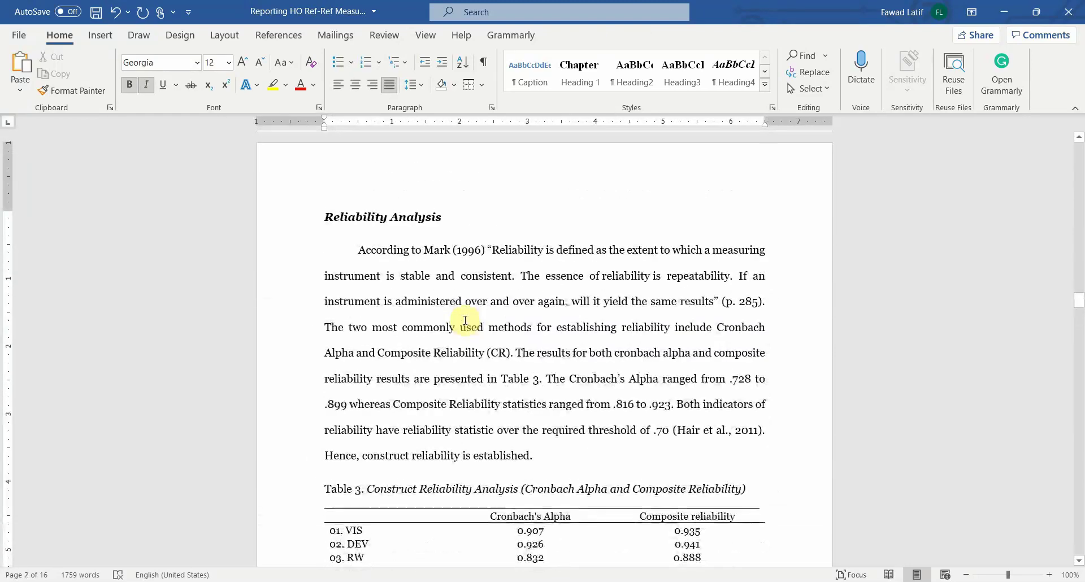
pyautogui.hotkey('shift', 'F5')
pyautogui.hotkey('shift', 'F5')
pyautogui.hotkey('shift', 'F5')
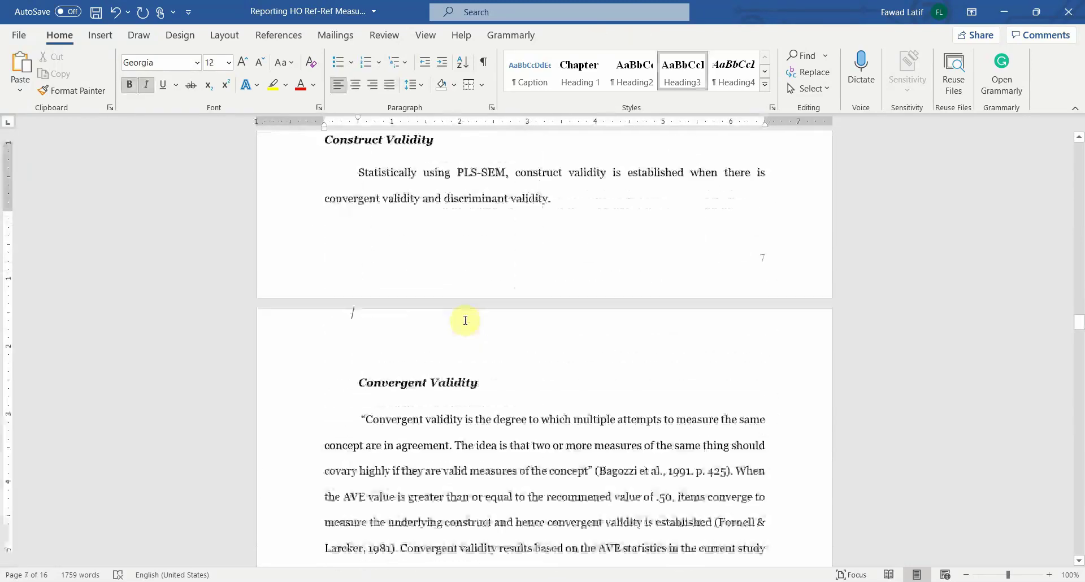
pyautogui.scroll(-20, 465, 320)
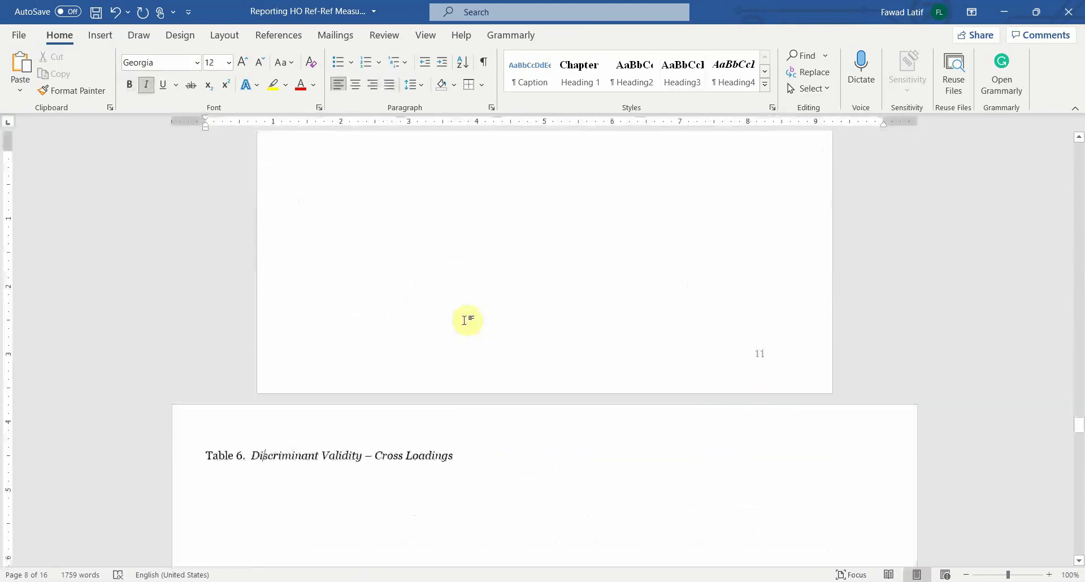
pyautogui.scroll(-20, 465, 320)
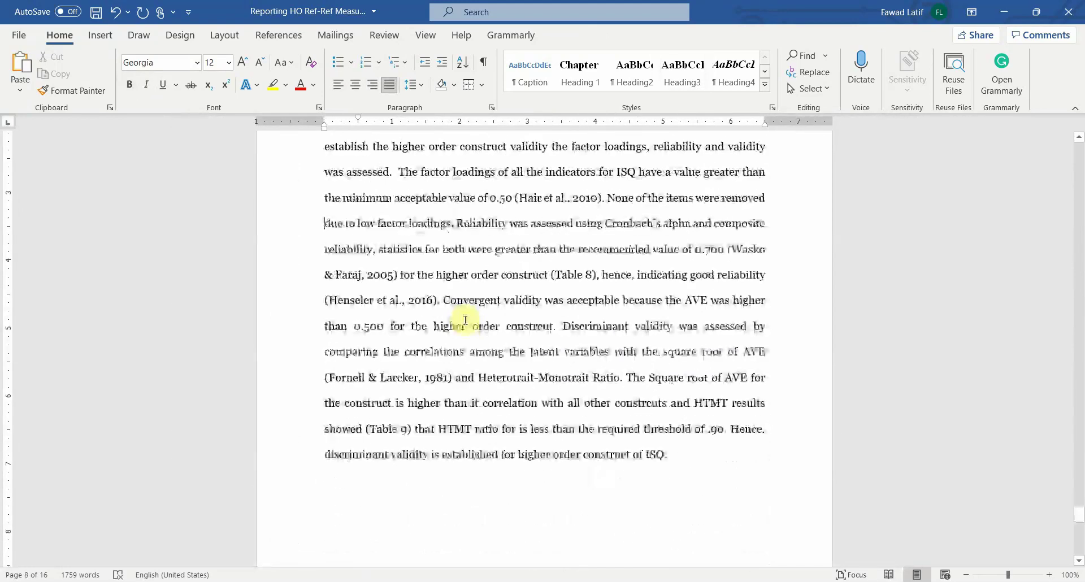
# AutoFit the Table 9 discriminant validity table to the window width
pyautogui.scroll(-6, 465, 320)
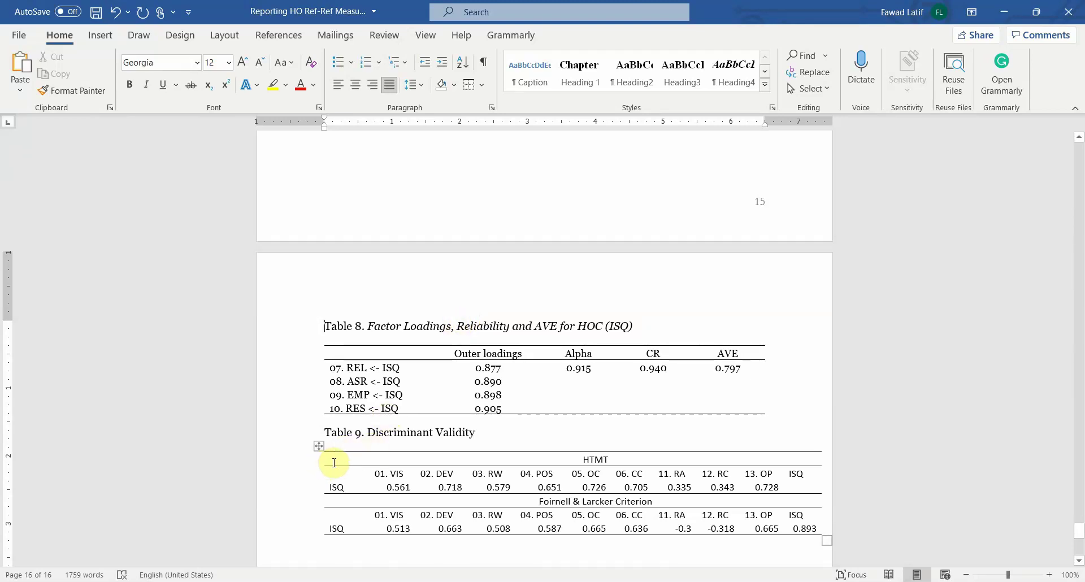
pyautogui.click(318, 445)
pyautogui.rightClick(320, 446)
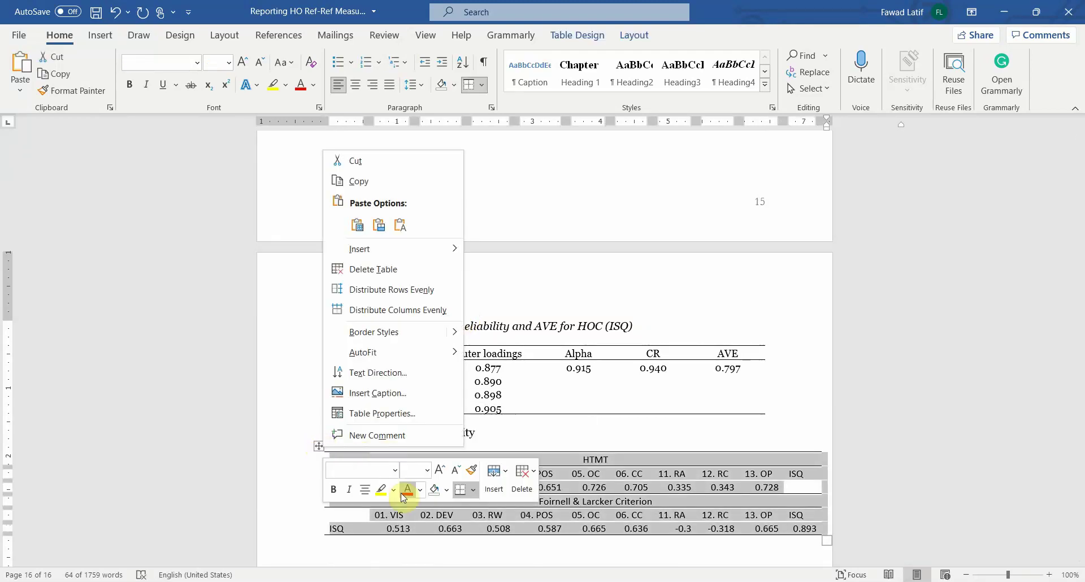
pyautogui.moveTo(428, 358)
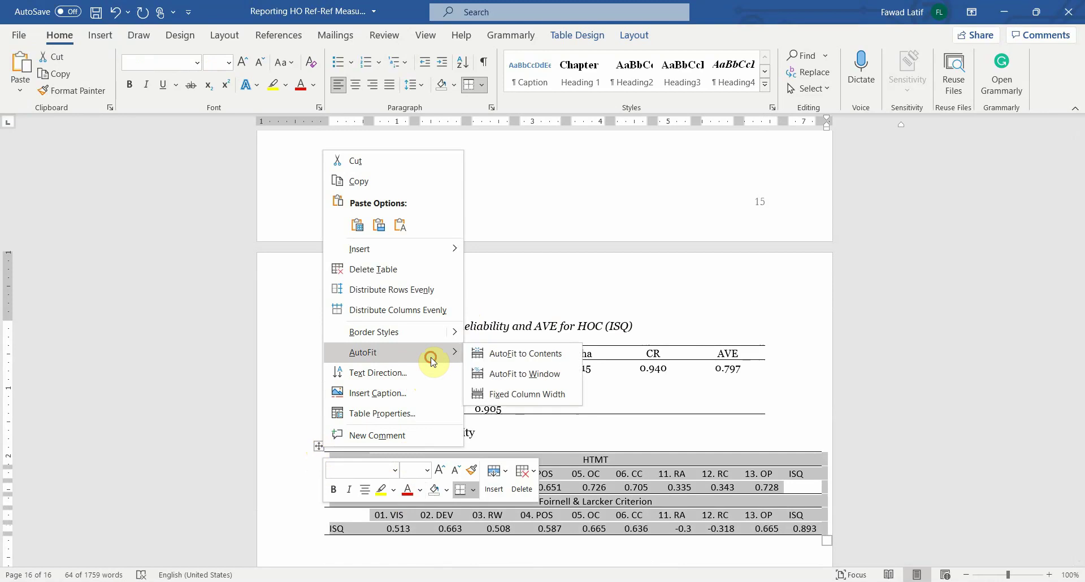
pyautogui.click(505, 375)
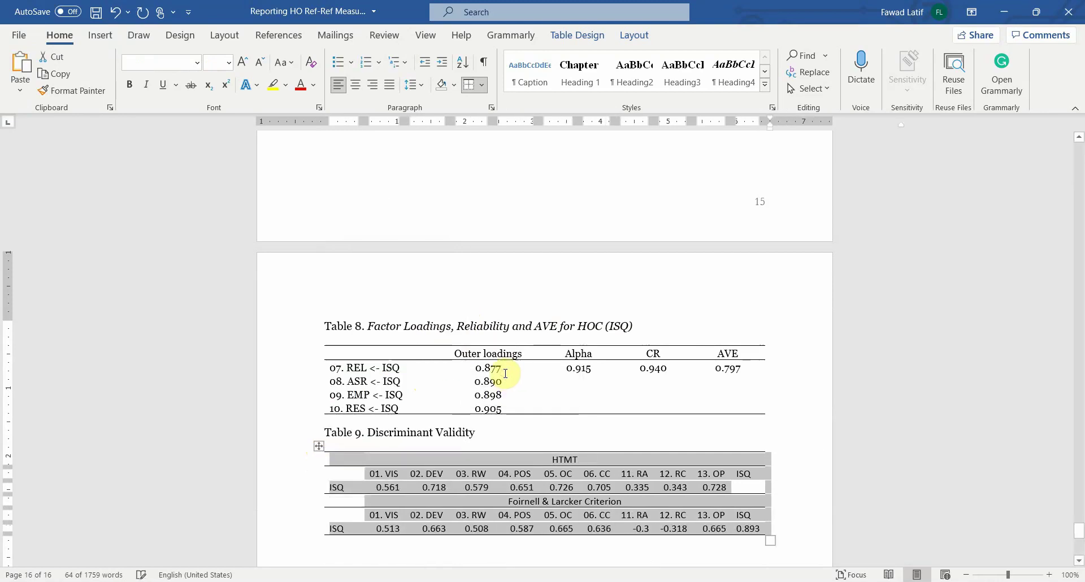
pyautogui.click(418, 433)
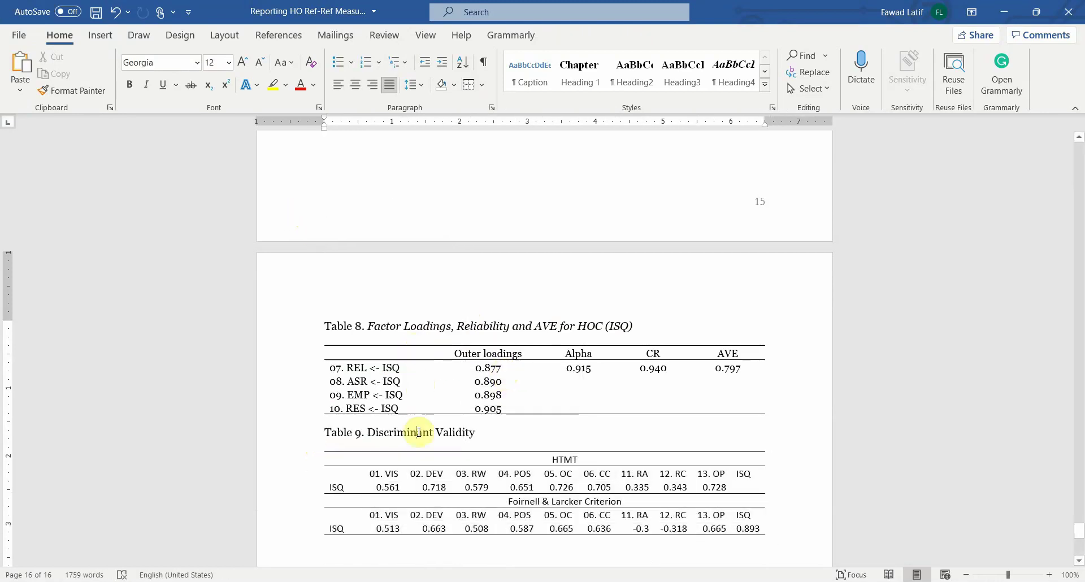